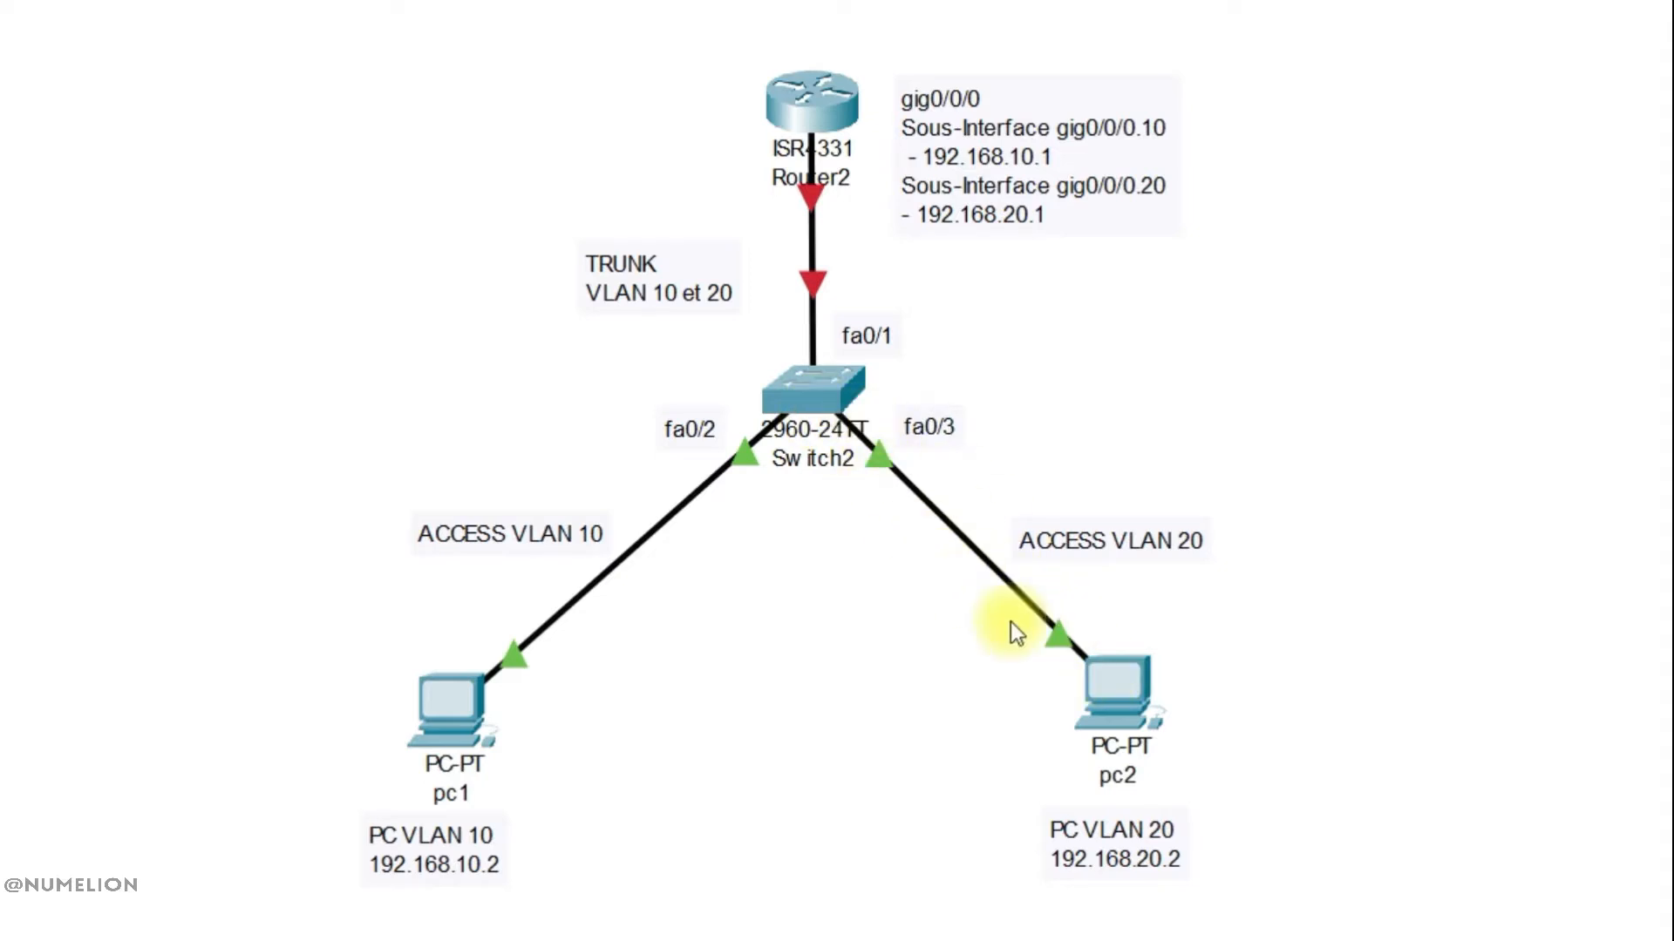
mouse_move(998, 577)
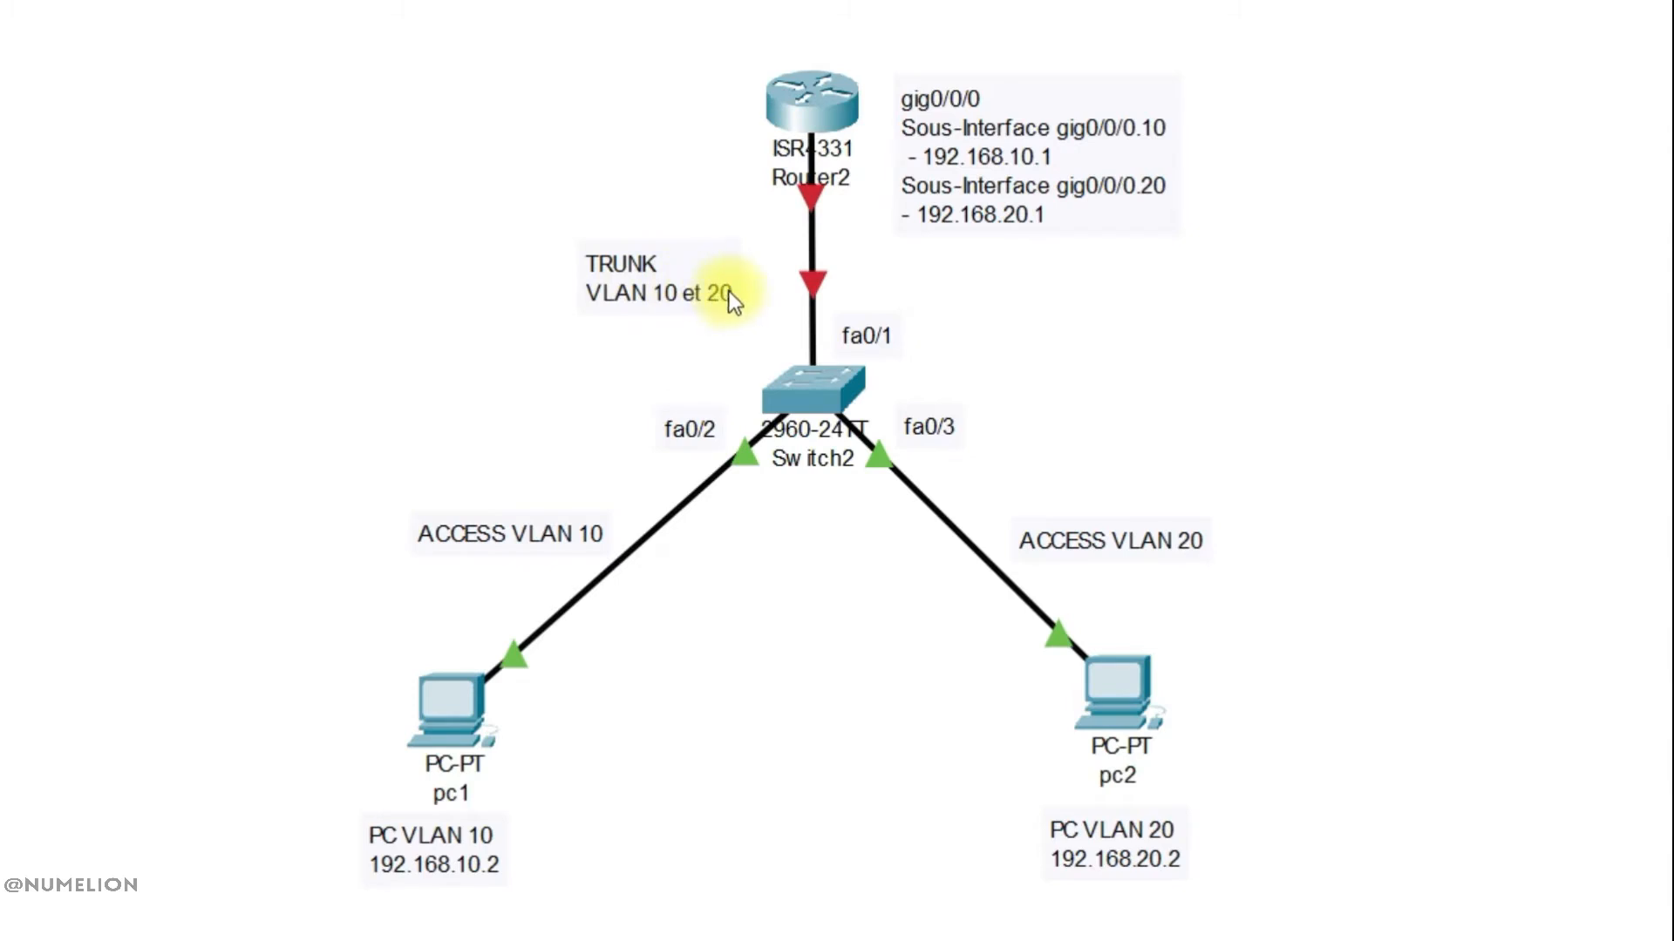
mouse_move(819, 141)
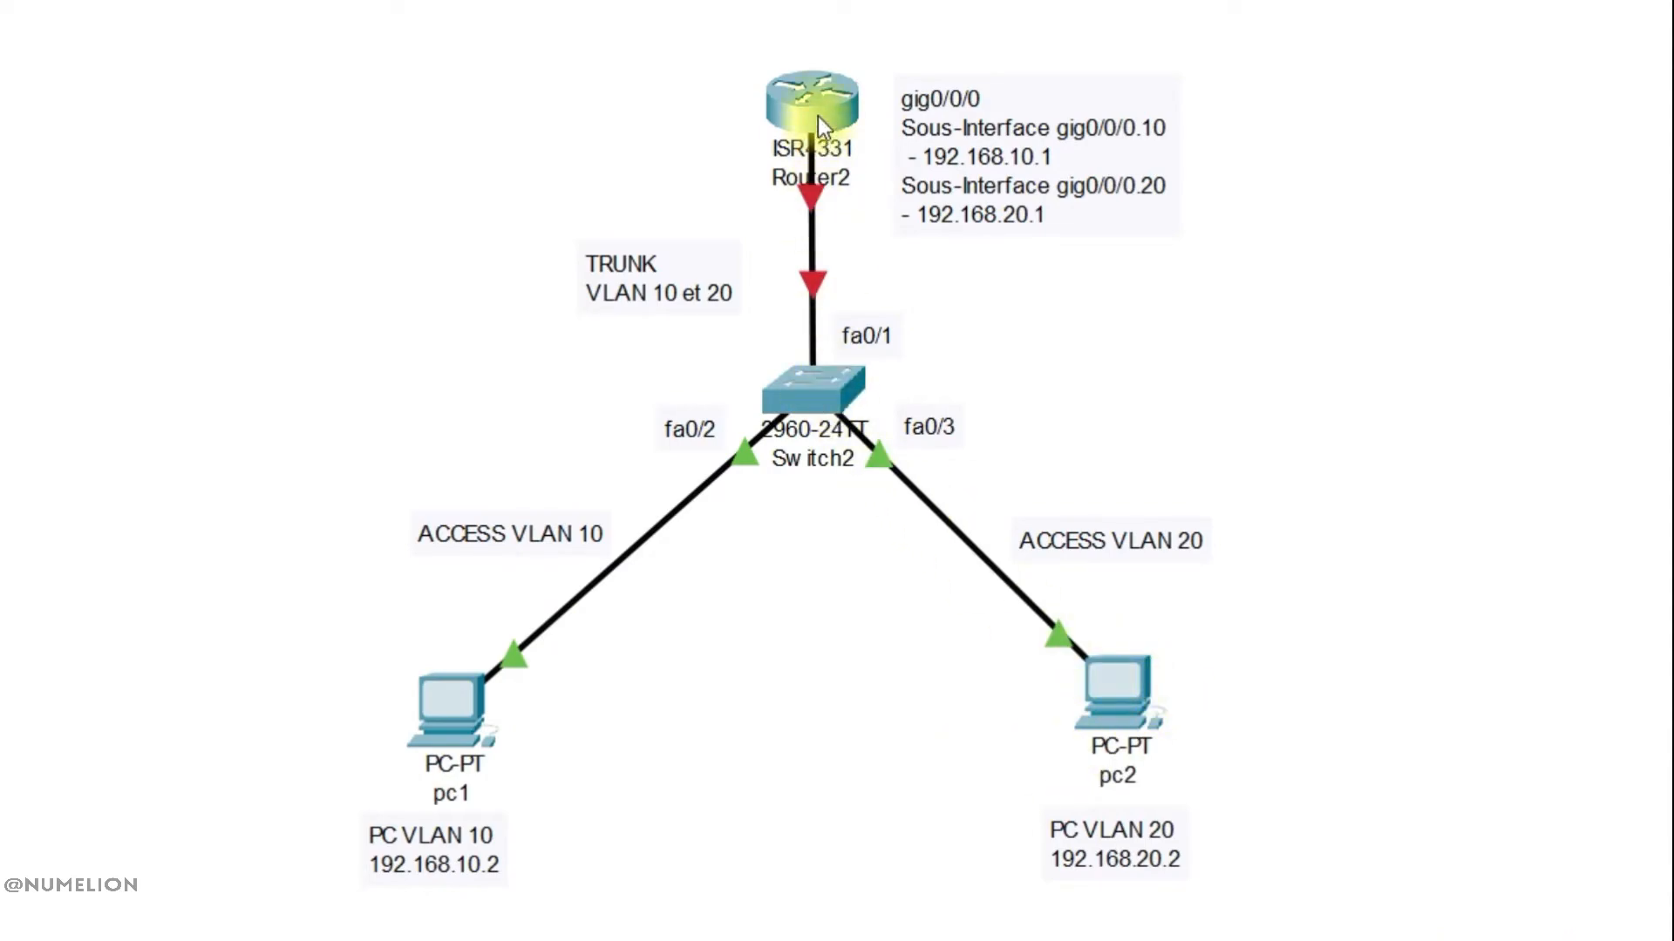
mouse_move(797, 97)
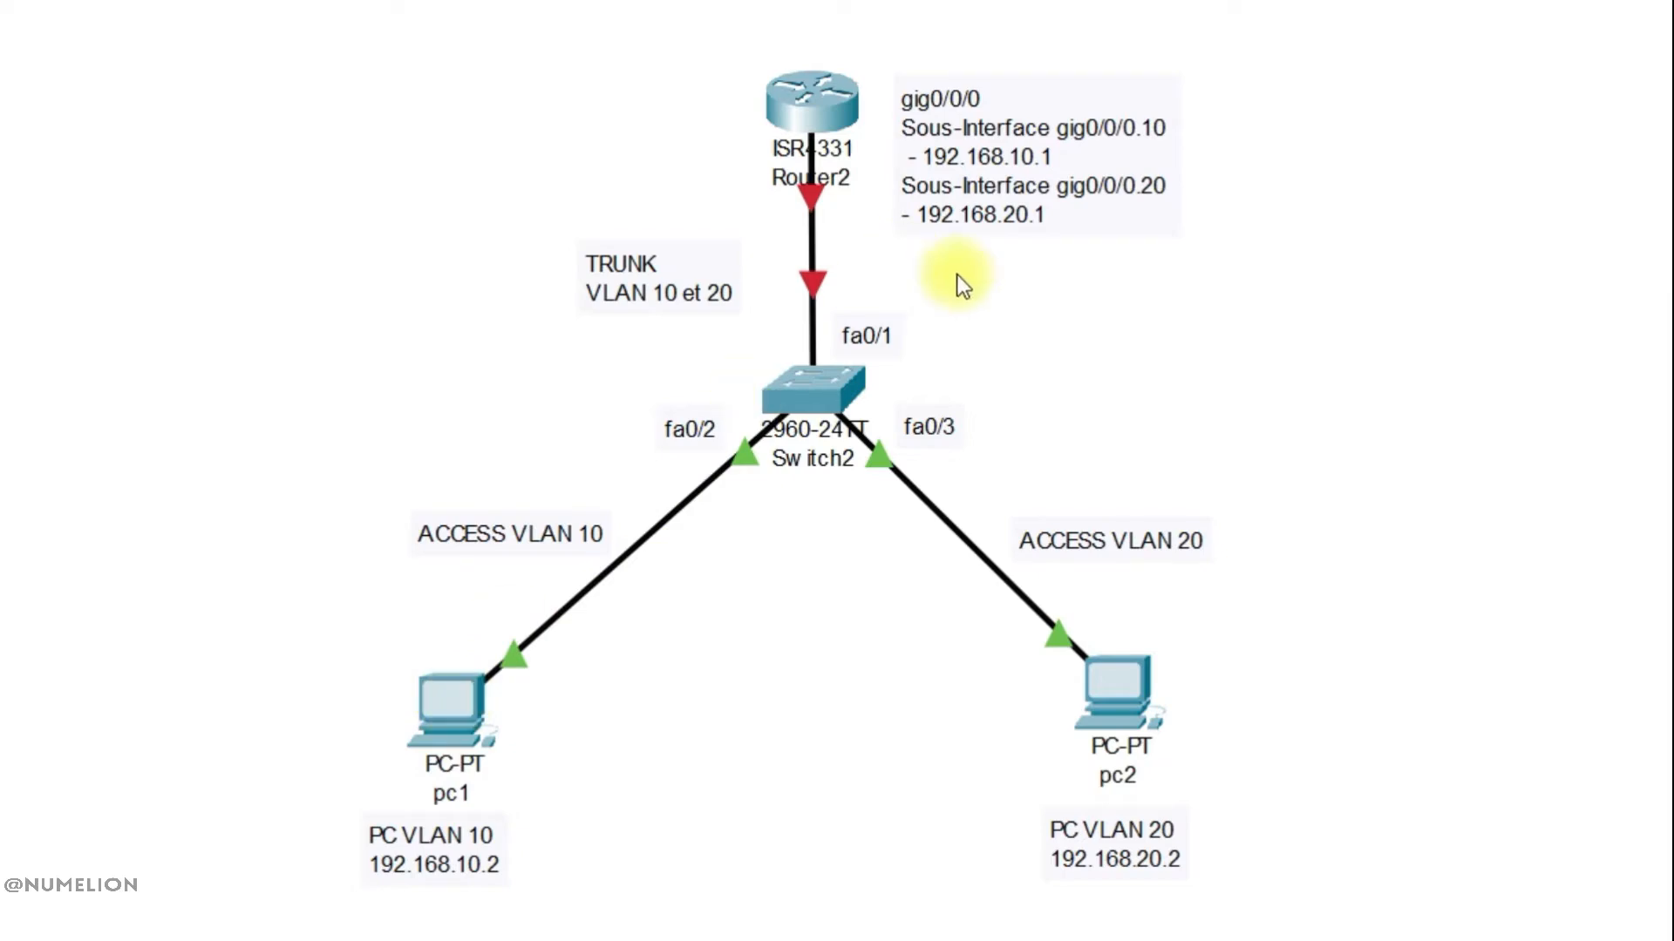
Give pc1 the static IPv4 address 192.168.10.2 with subnet mask 255.255.255.0 in its IP configuration
left_click(448, 702)
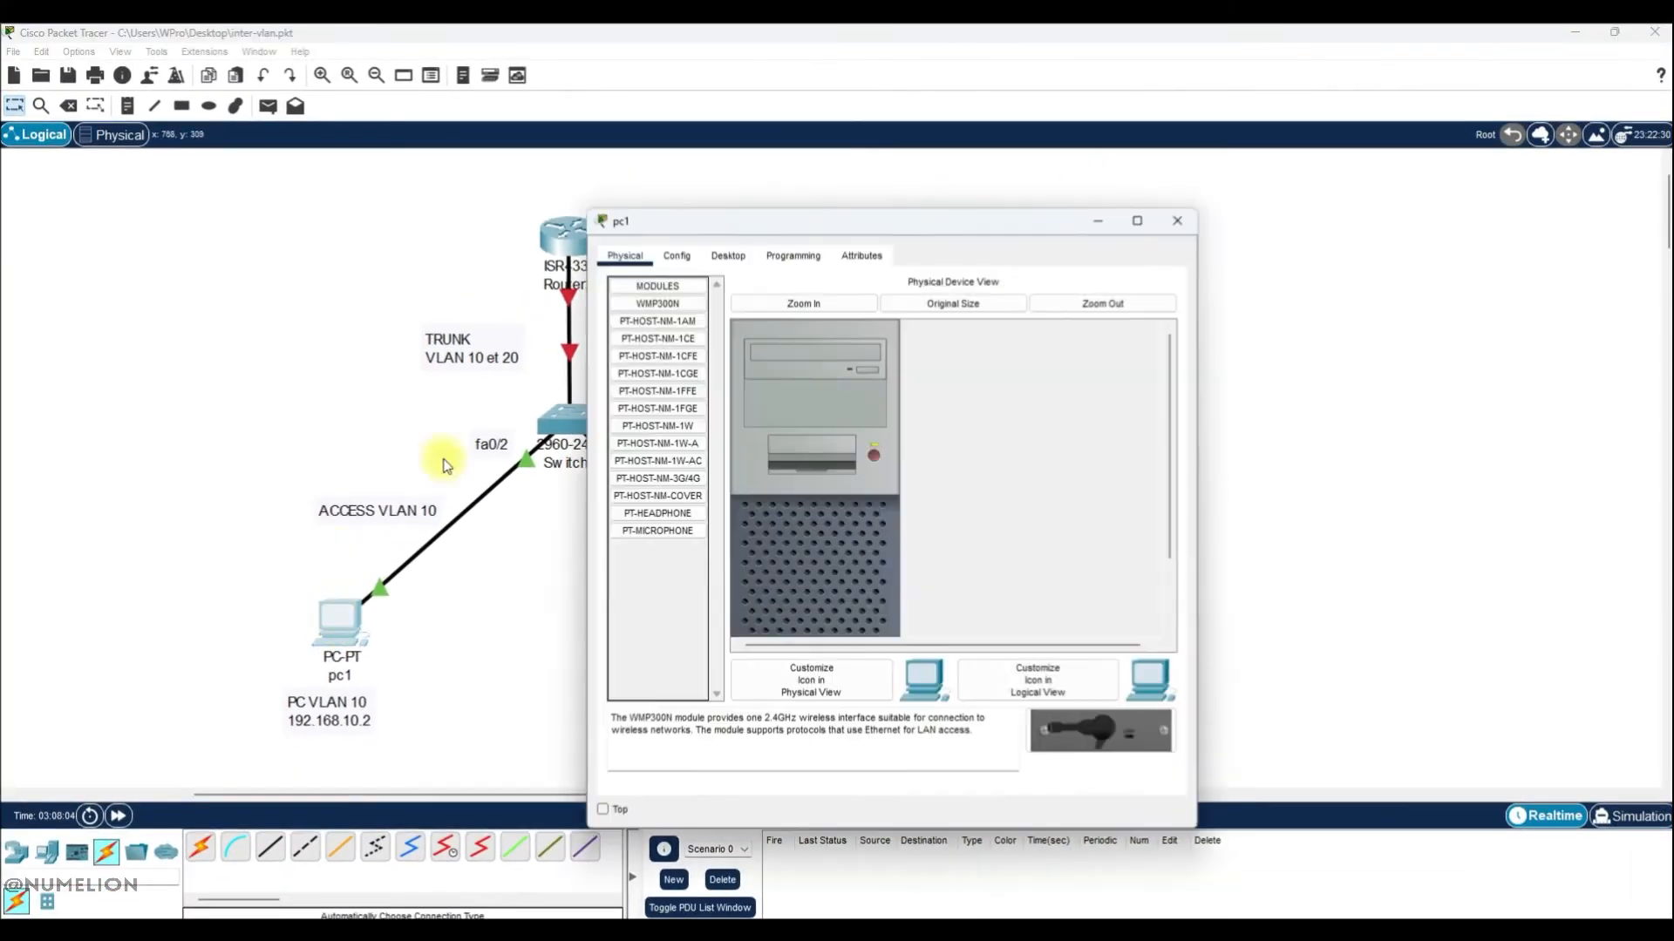
left_click_drag(706, 221, 990, 174)
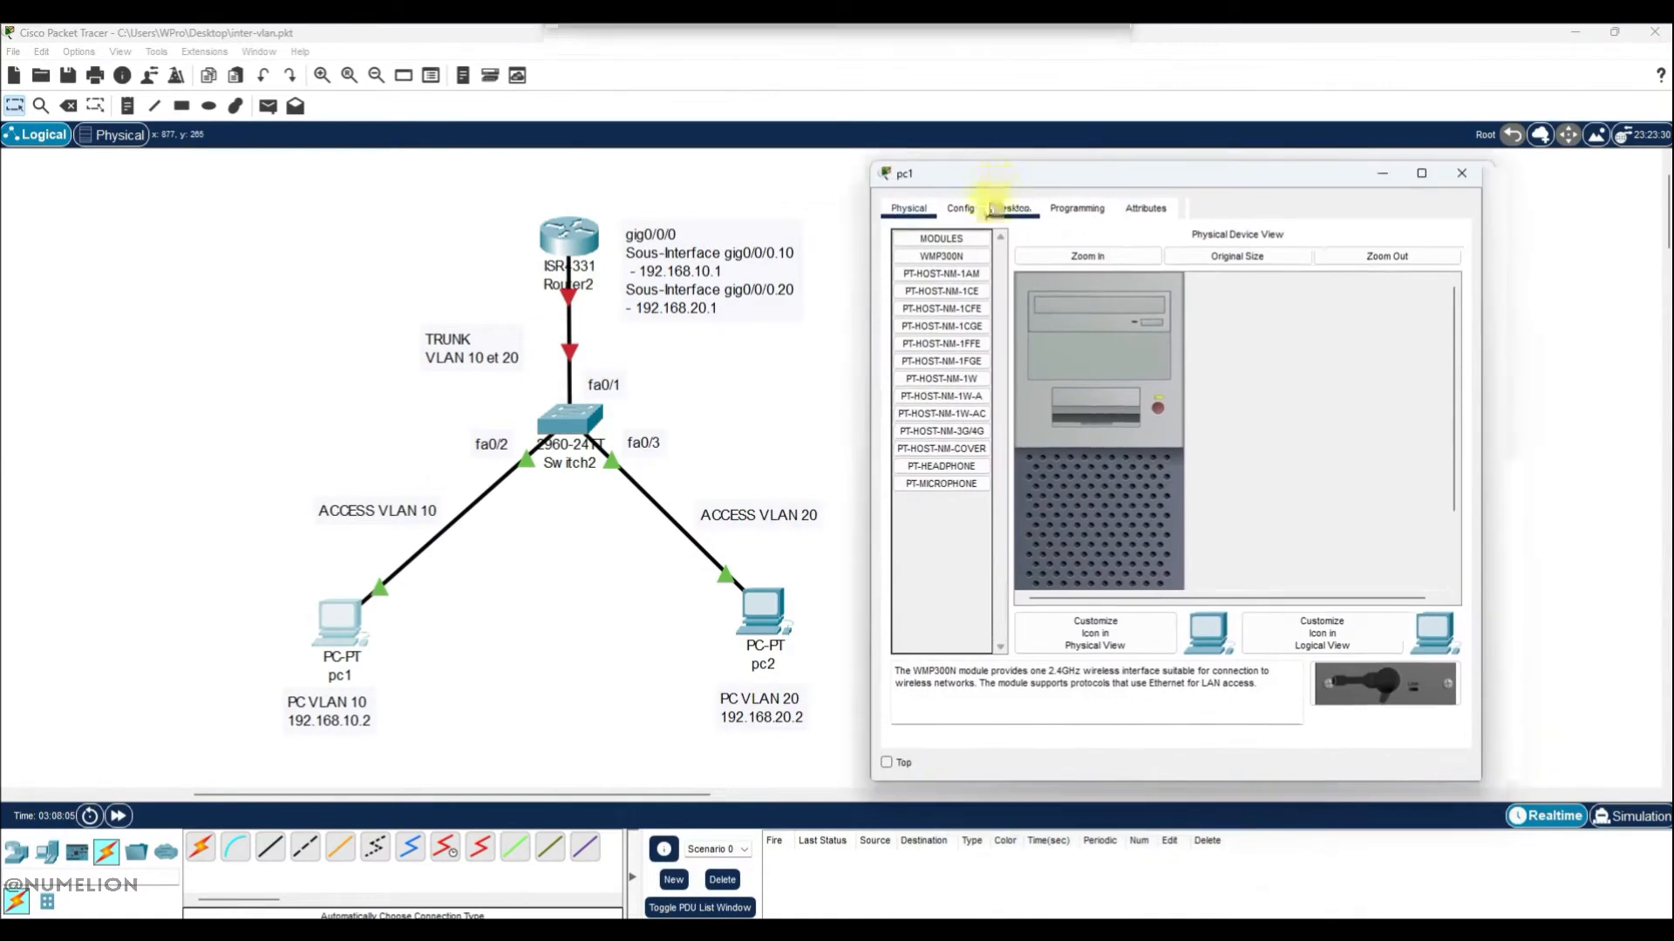
left_click(974, 215)
left_click(1051, 377)
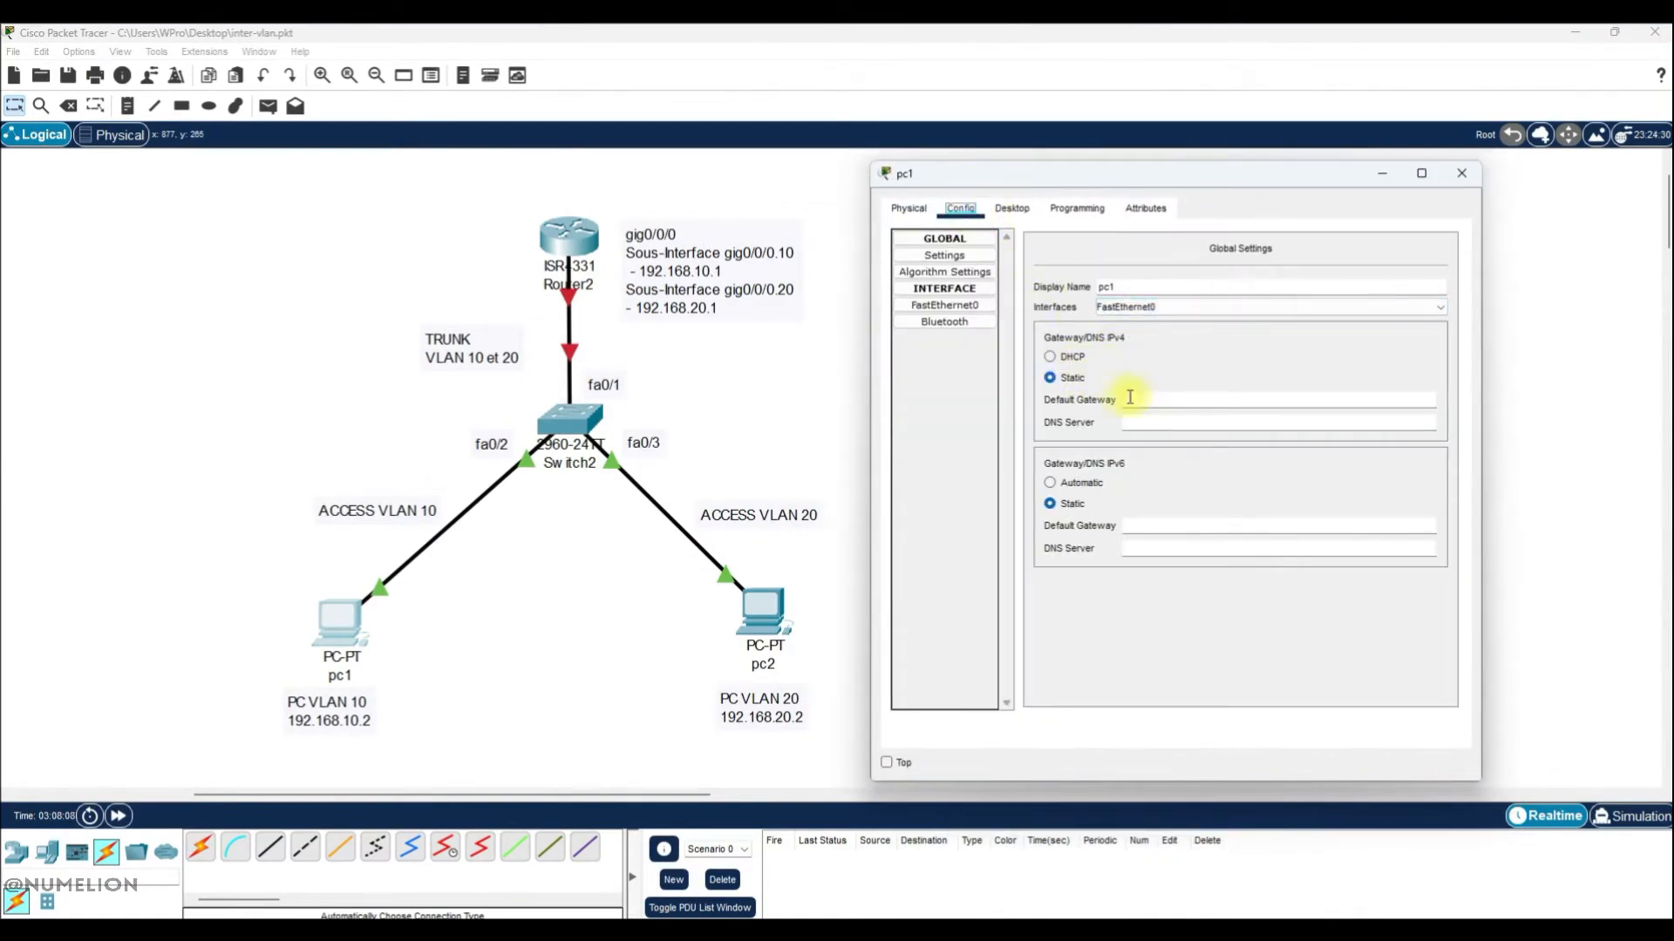
left_click(1011, 208)
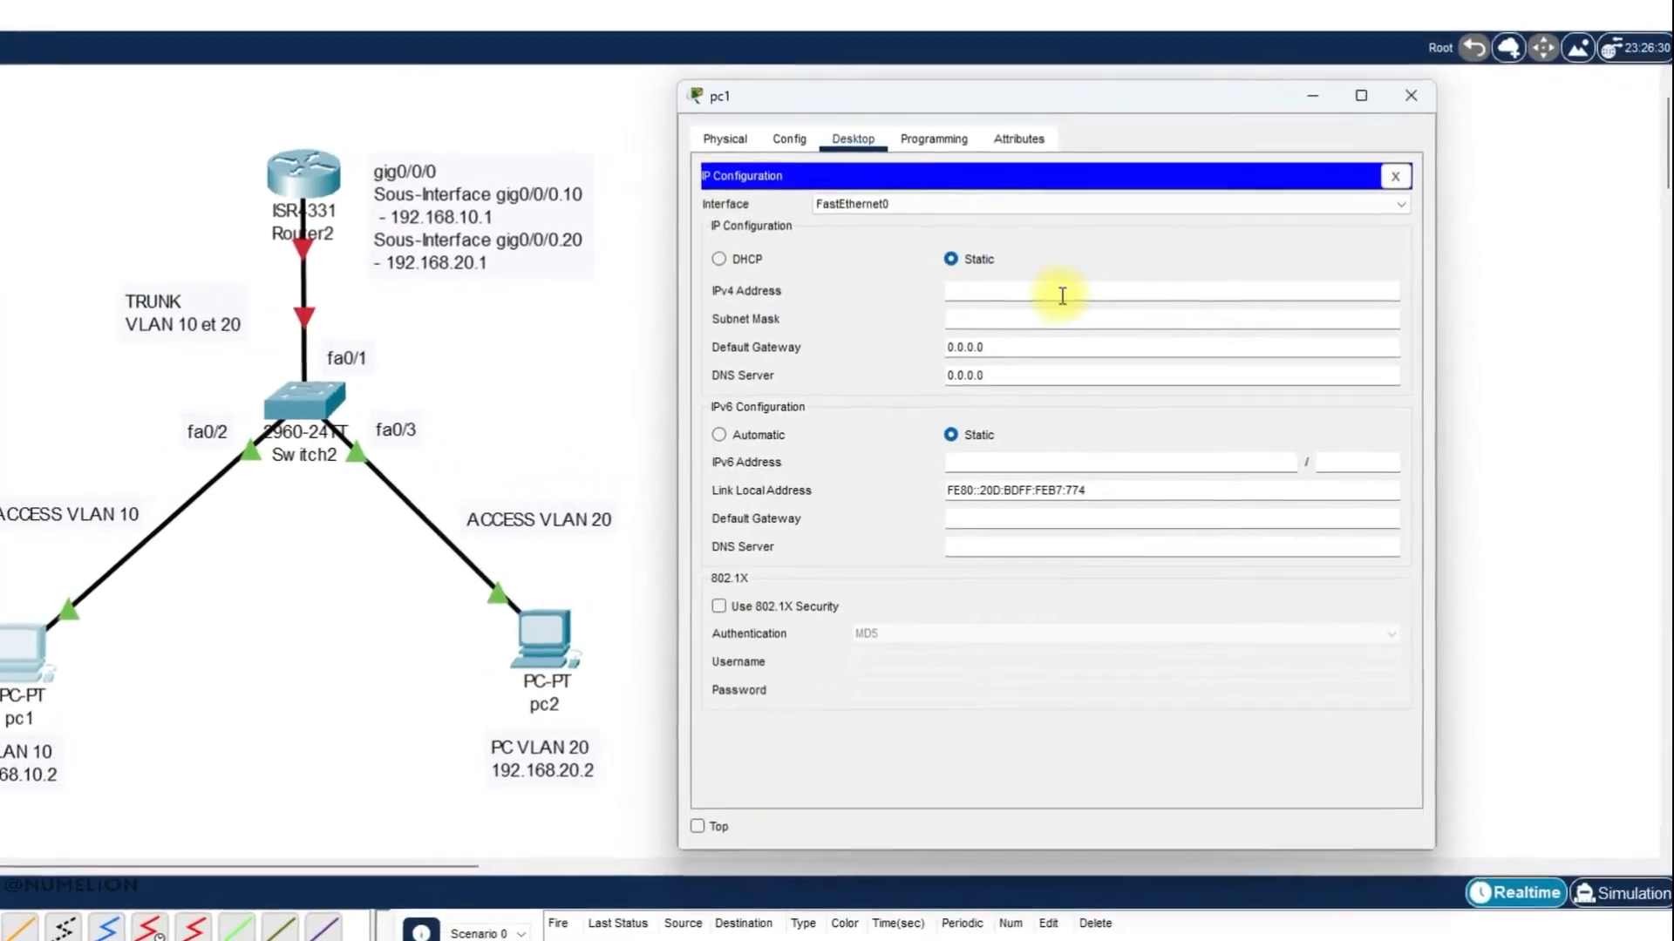
type("192.168.1")
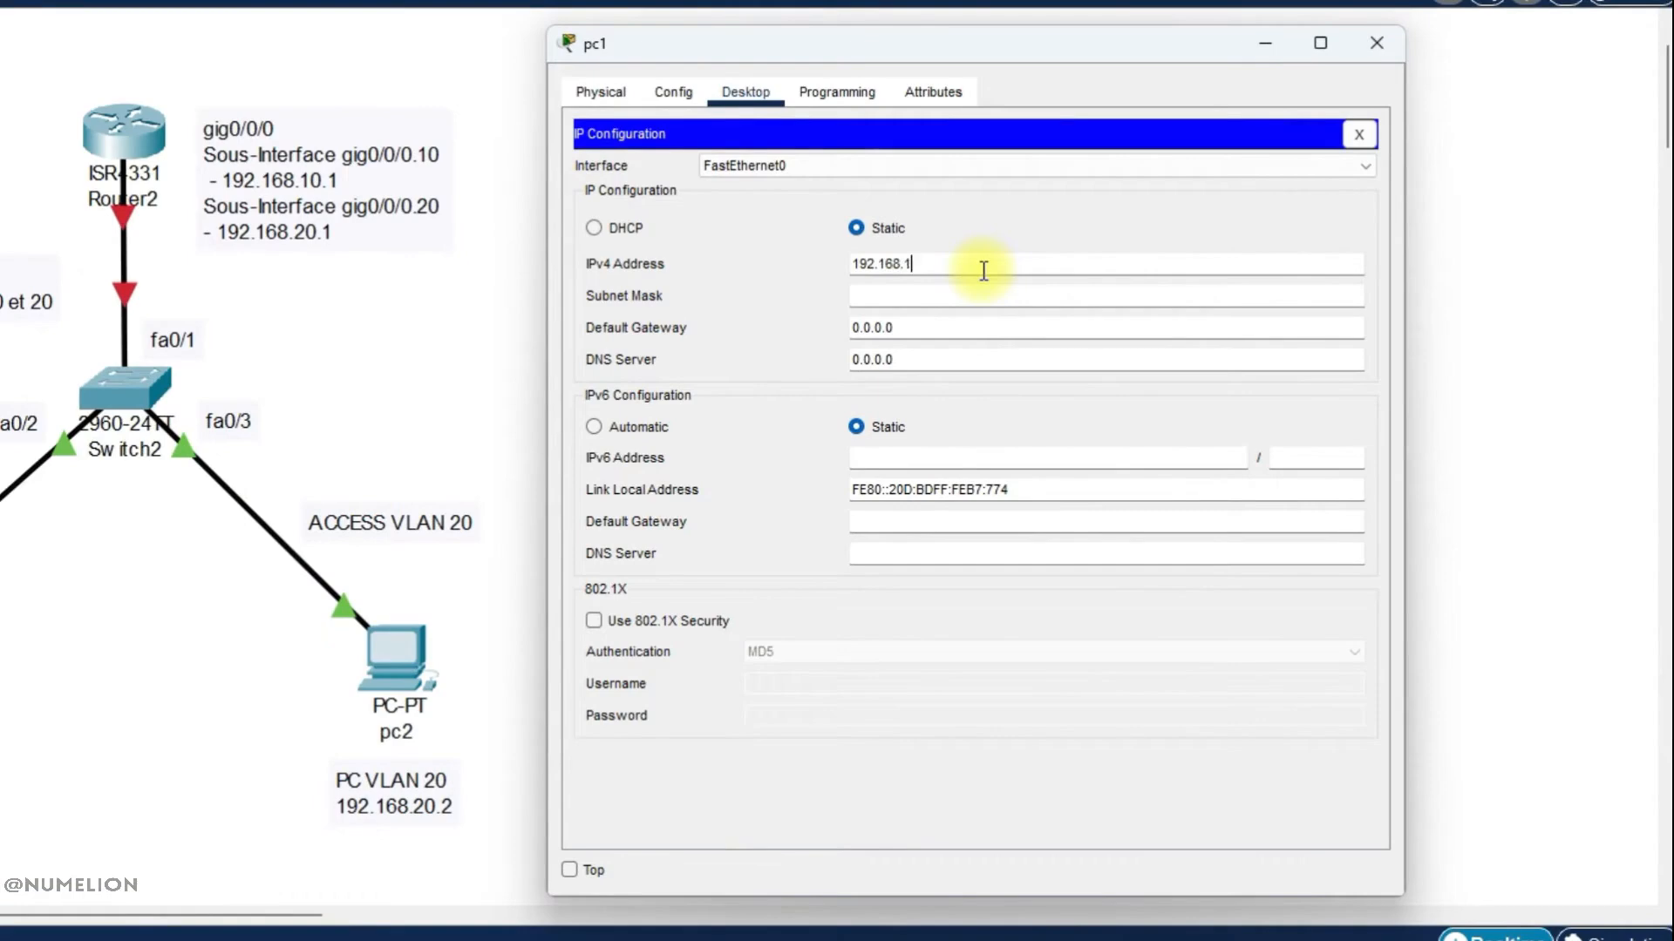
type("0.2")
left_click(870, 296)
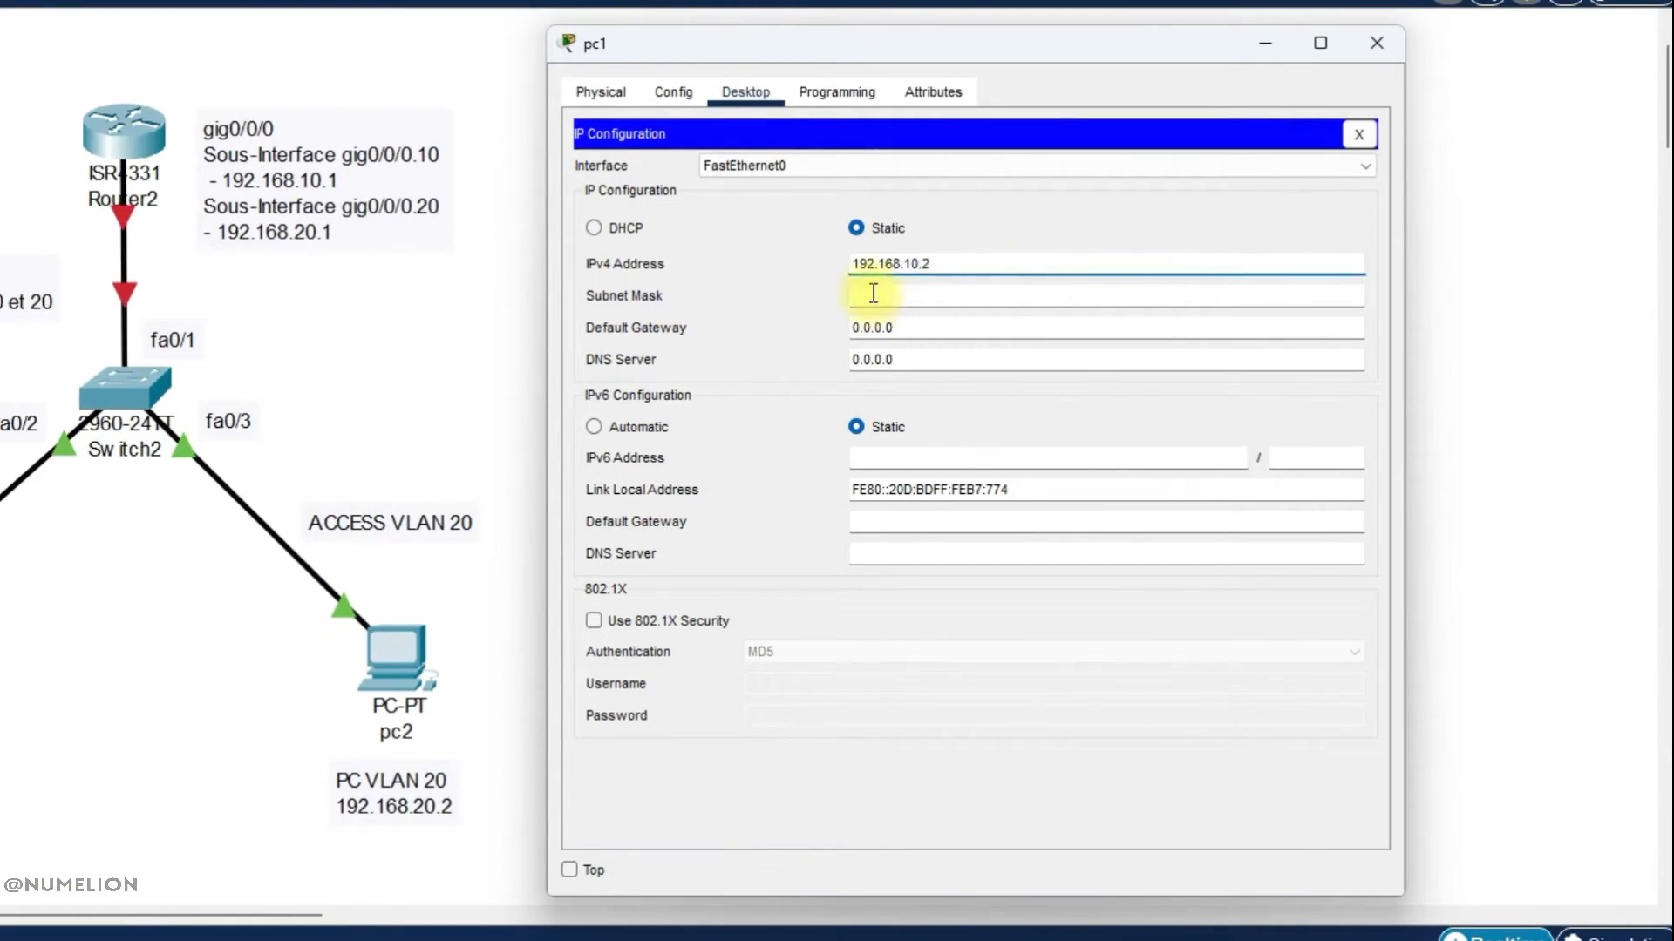
Set pc1's default gateway to 192.168.10.1 and close its device window
left_click_drag(931, 329, 842, 328)
type("192.168.")
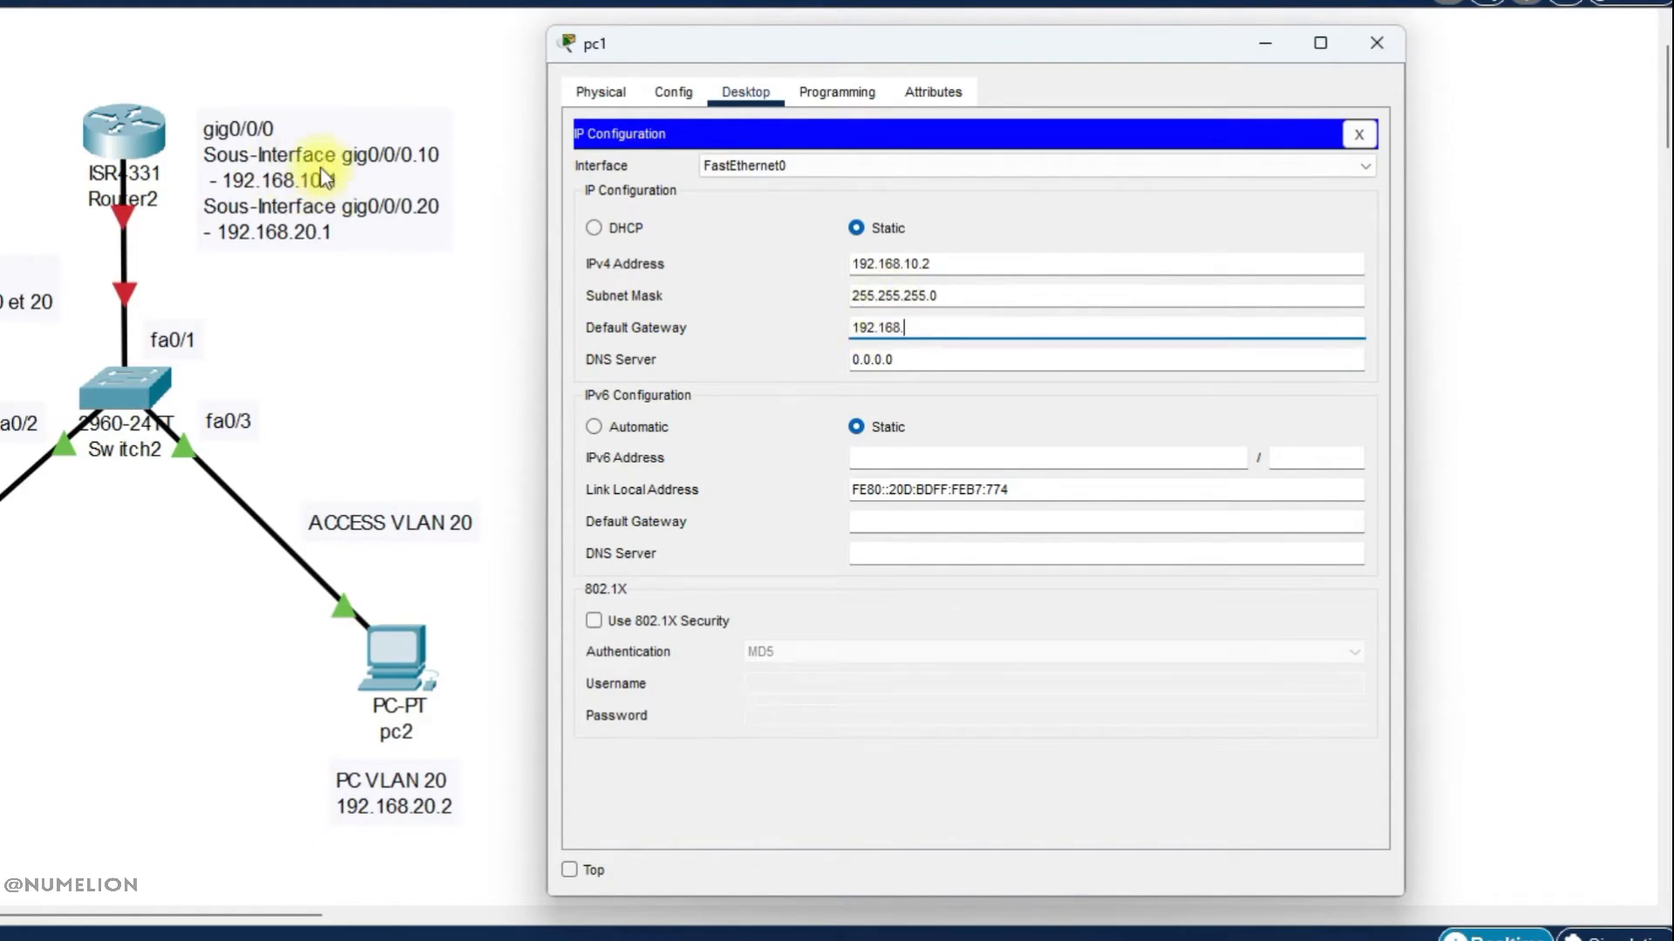
type("10.1")
left_click(1381, 56)
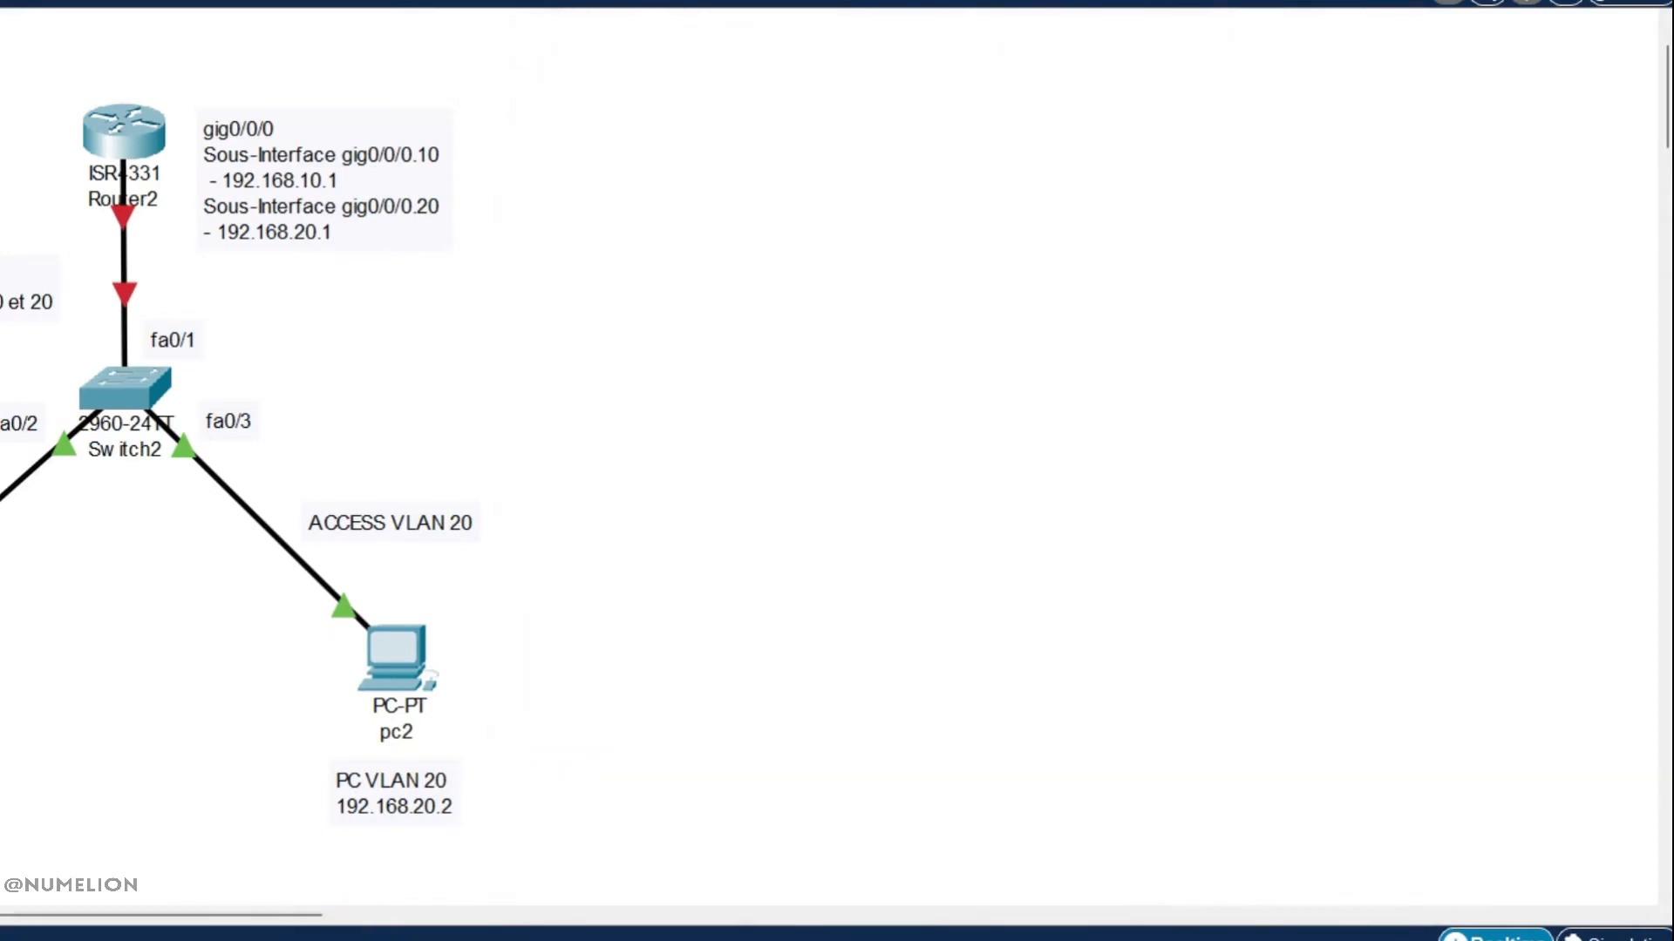
Give pc2 the static IPv4 address 192.168.20.2 with subnet mask 255.255.255.0 in its IP configuration
left_click(420, 647)
left_click_drag(453, 131, 893, 76)
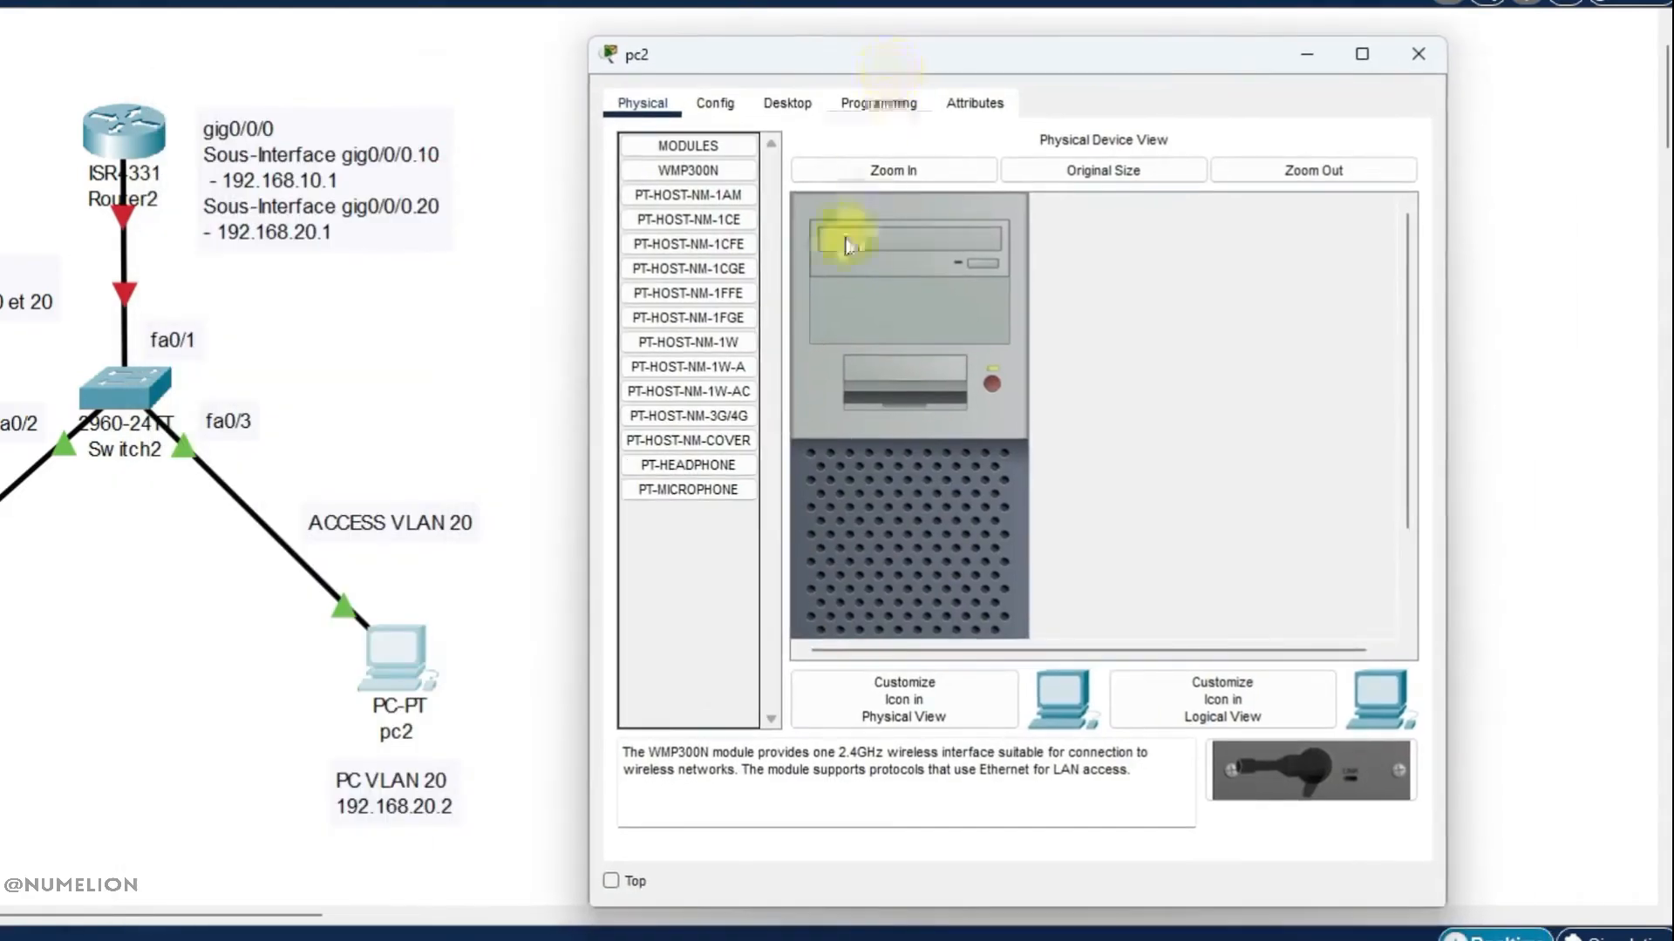
left_click(790, 105)
left_click(662, 187)
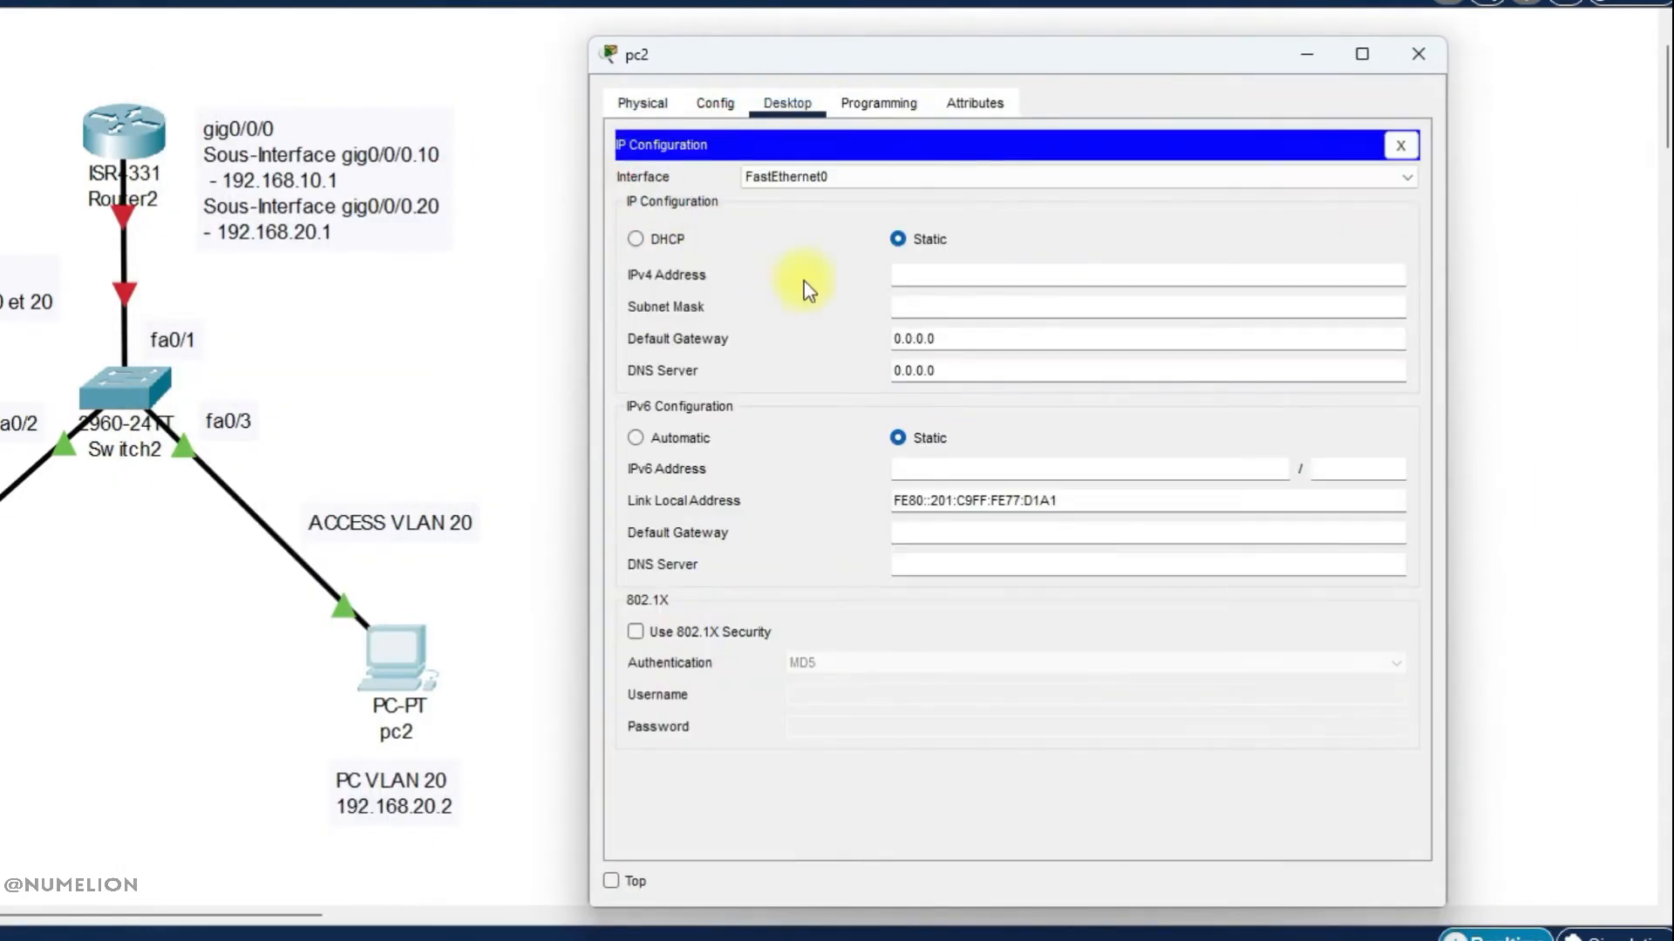
left_click(1043, 282)
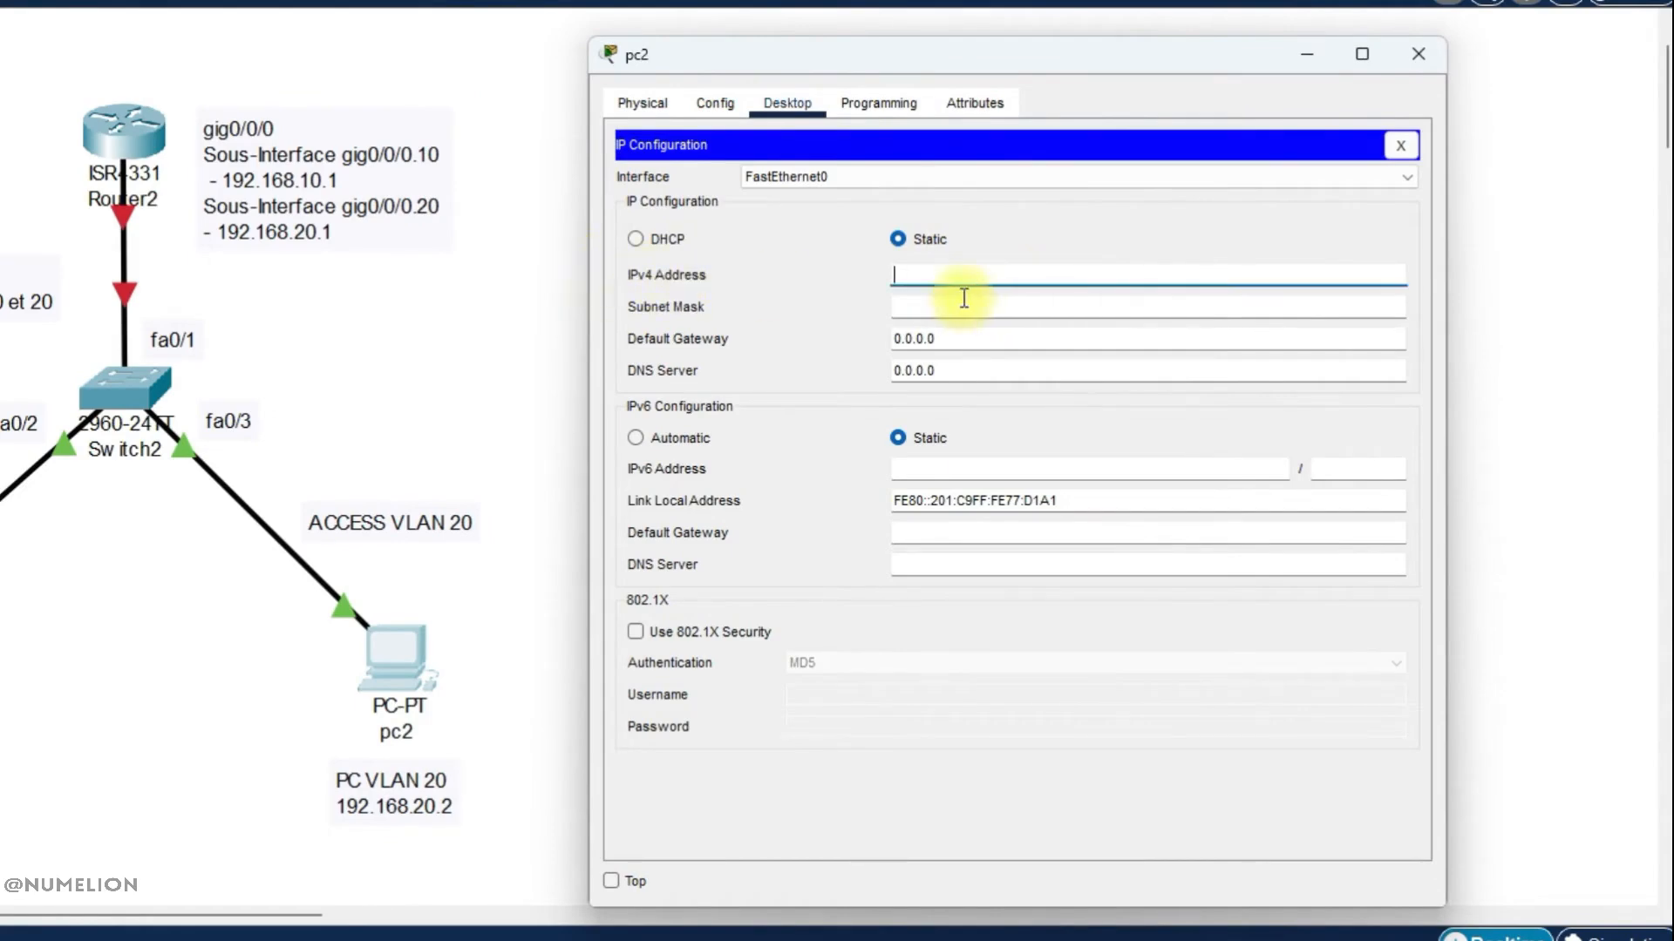
type("192.168.20.2")
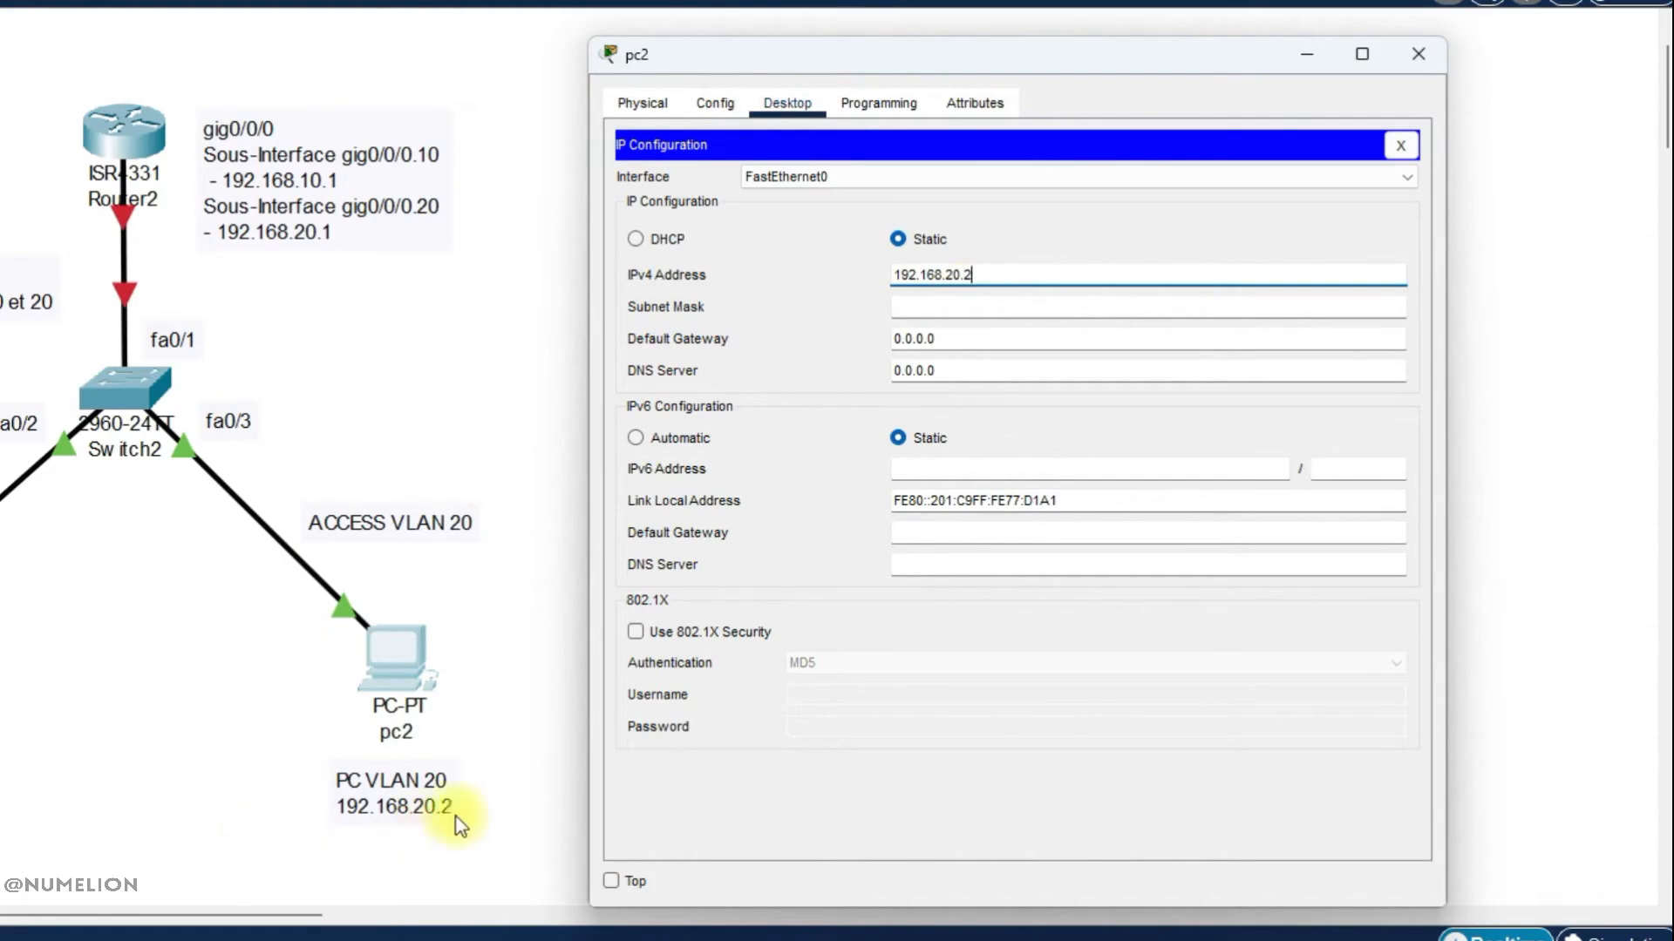
left_click(908, 306)
Set pc2's default gateway to 192.168.20.1 and close its device window
left_click(949, 341)
key("ctrl+a")
type("192.168")
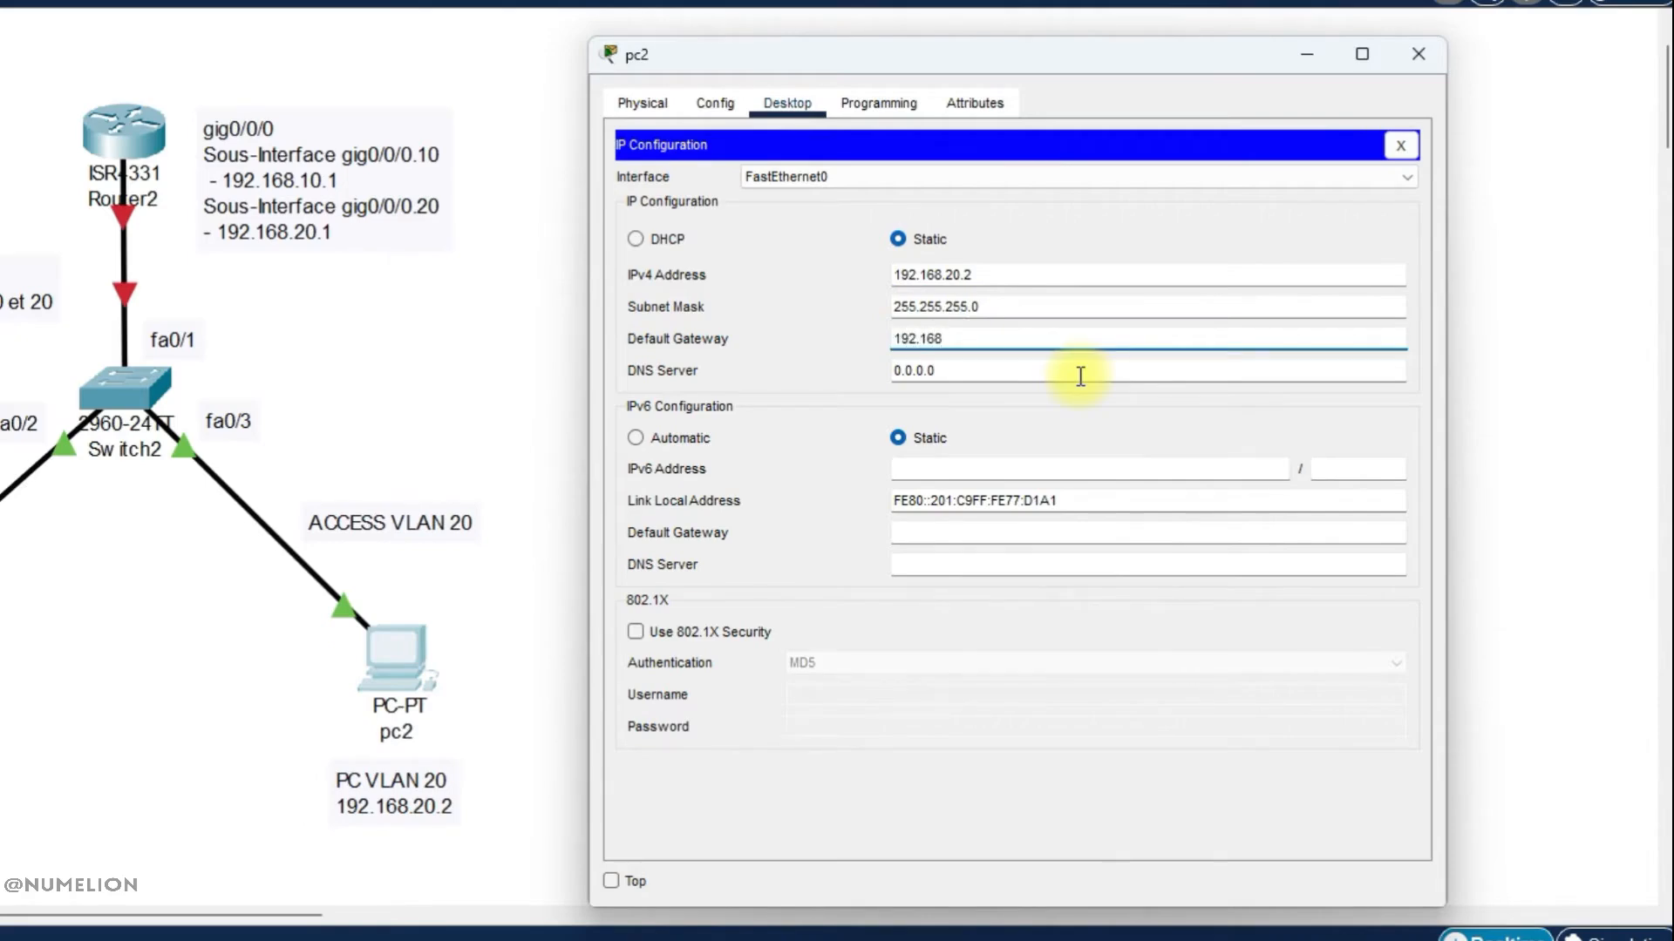
type(".20.1")
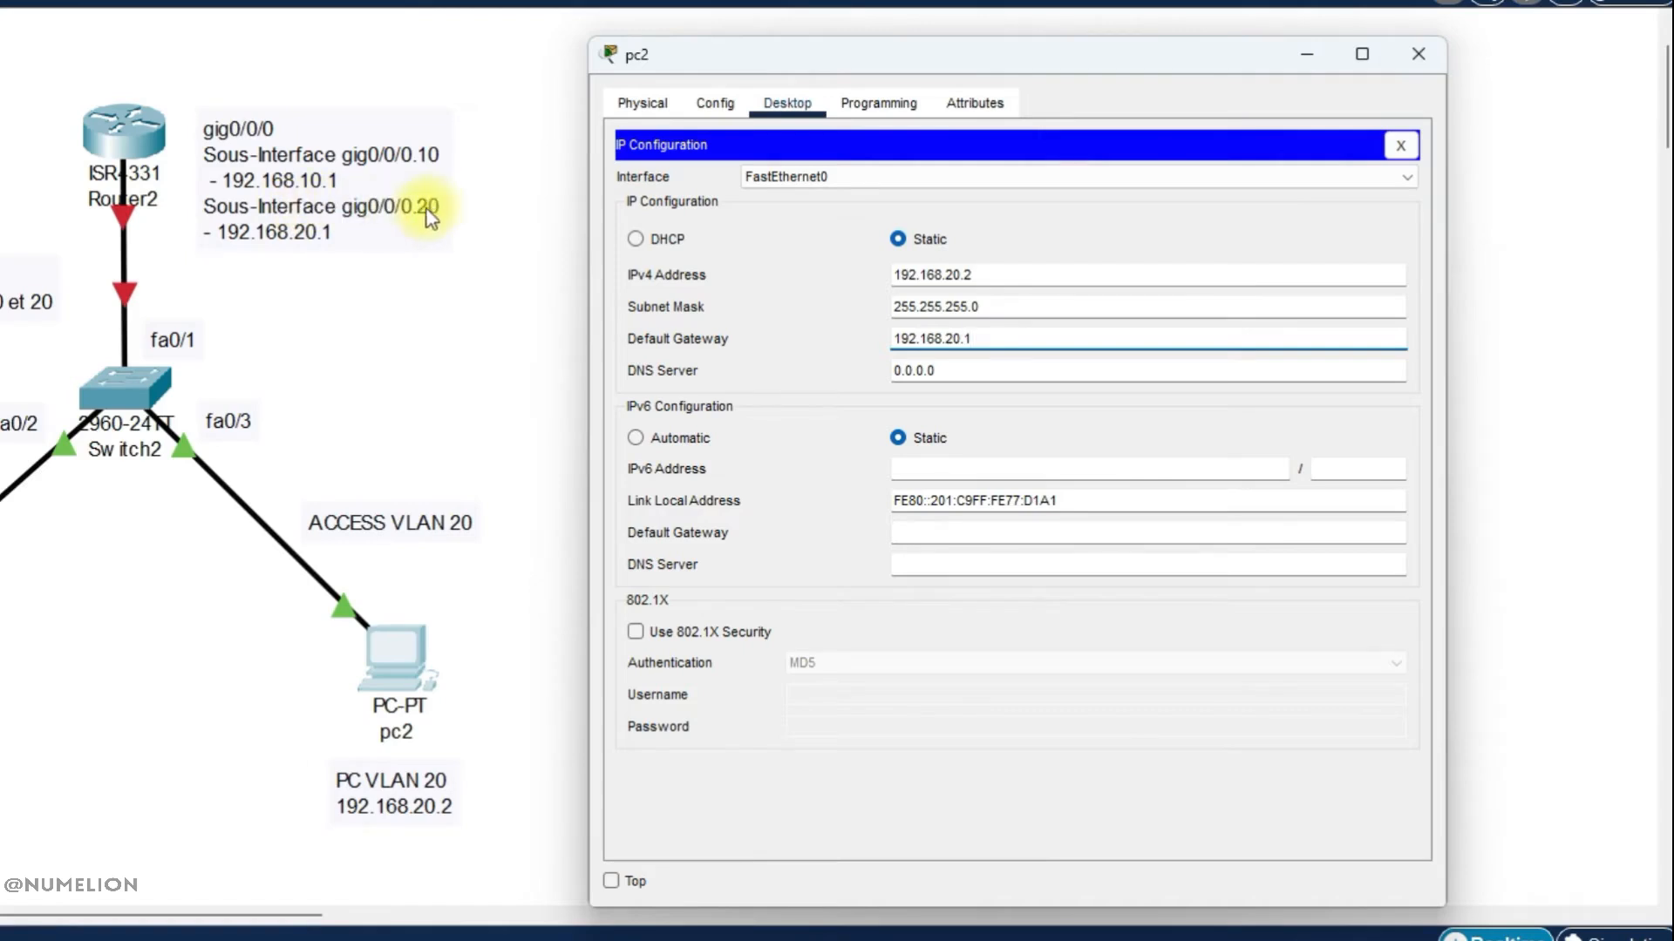
left_click(963, 370)
left_click(1440, 60)
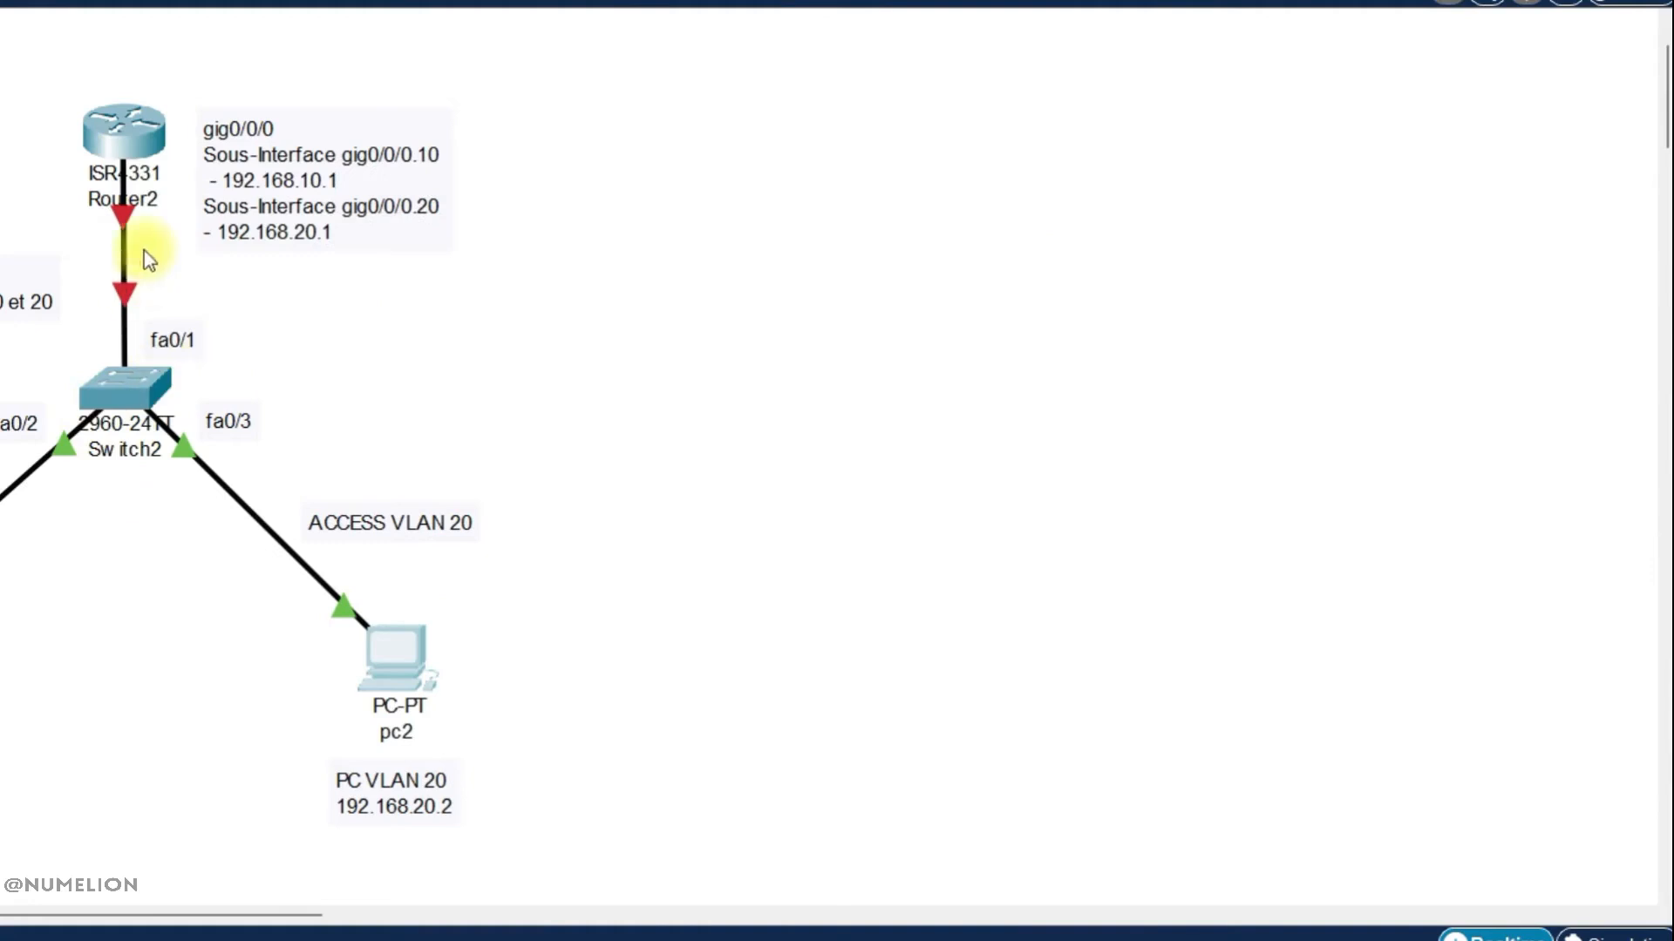
Open Router2's command line and decline the initial configuration dialog to reach the router prompt
left_click(139, 153)
left_click_drag(342, 135, 779, 68)
left_click(758, 97)
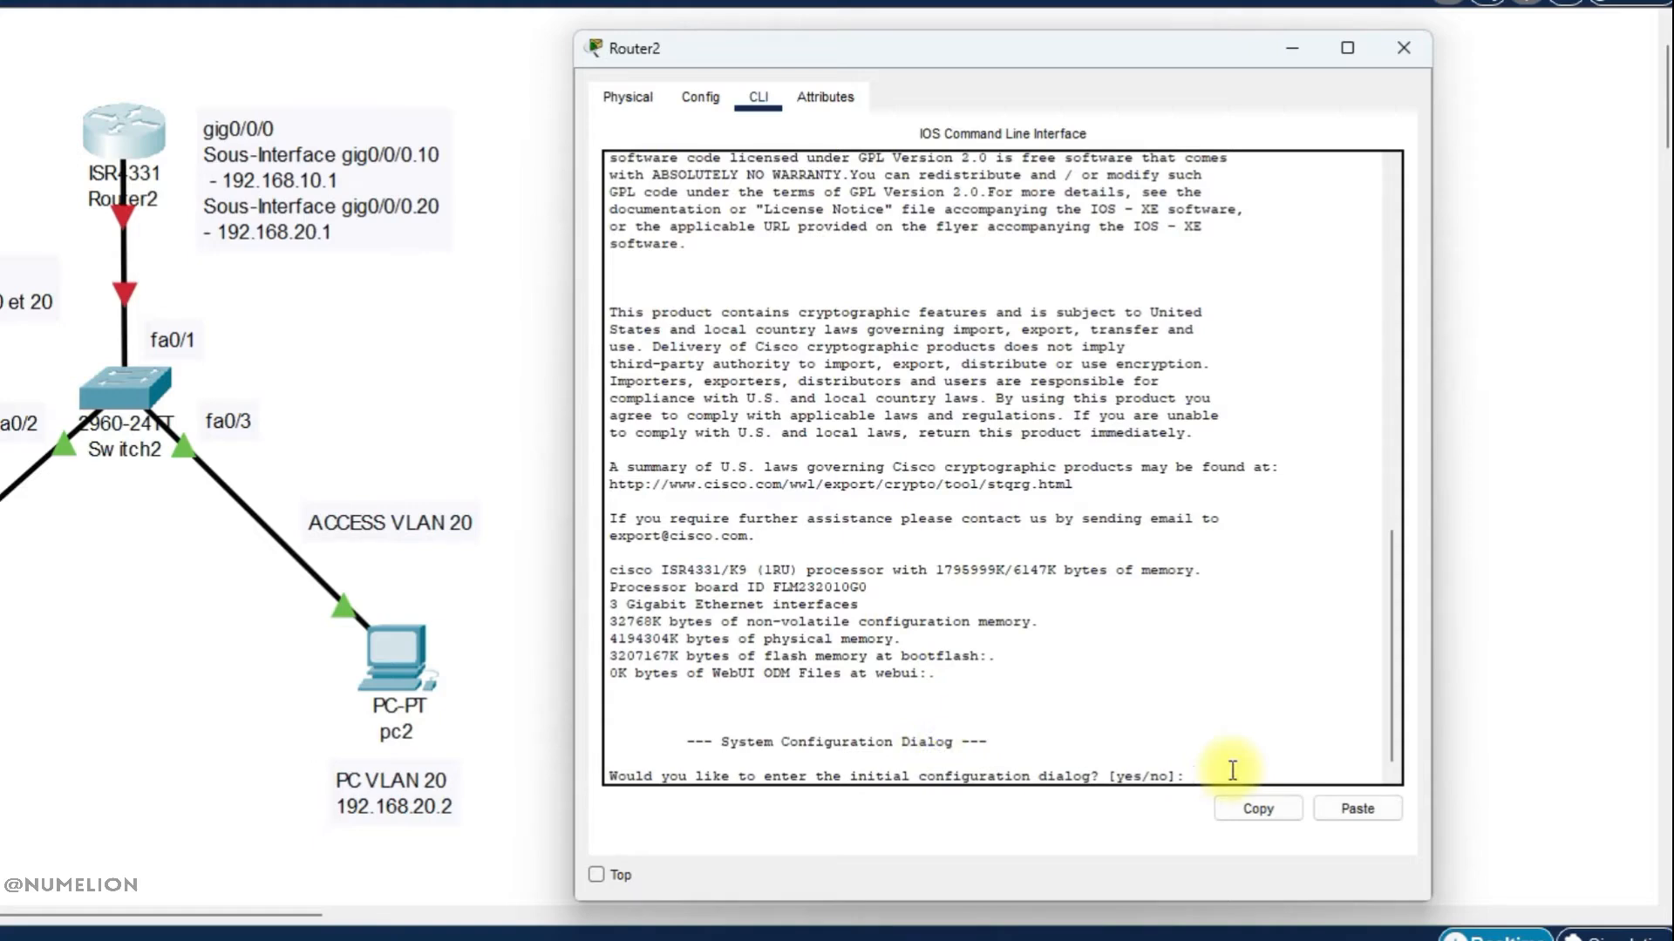
key("Return")
type("n")
key("Return")
key("Return")
key("Return")
key("Return")
key("Return")
key("Return")
Enter global configuration mode on Router2 and bring up interface gig0/0/0 with no shutdown
type("enable")
key("Return")
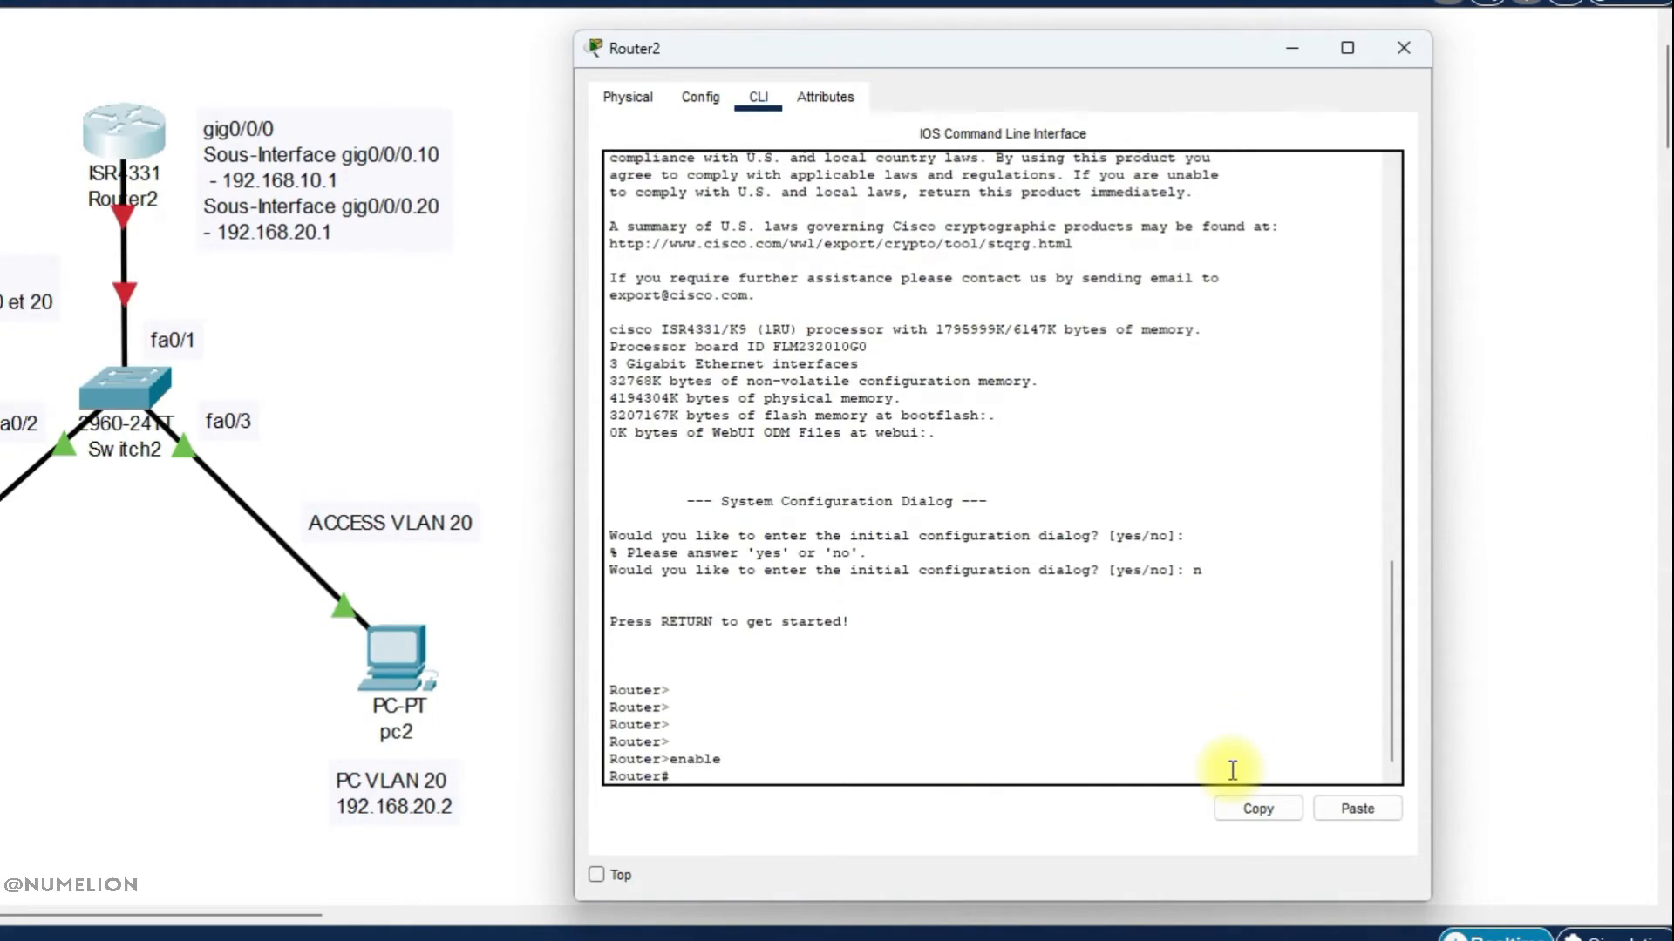
type("conf t")
key("Return")
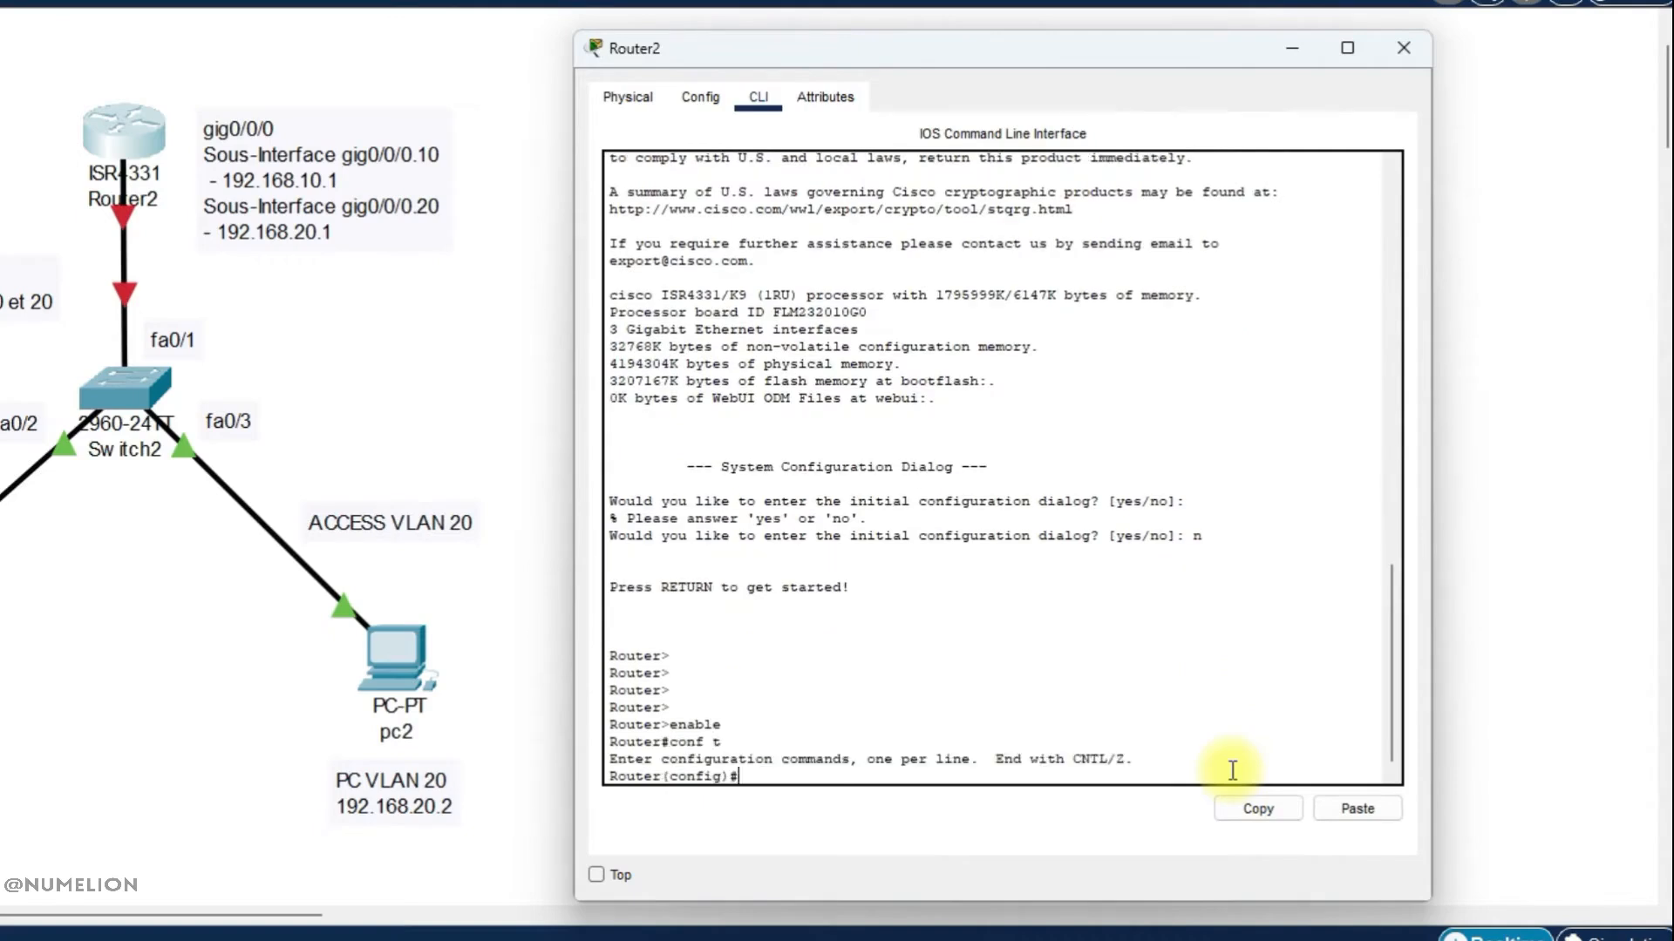
type("interface gig0/0/0")
key("Return")
type("no")
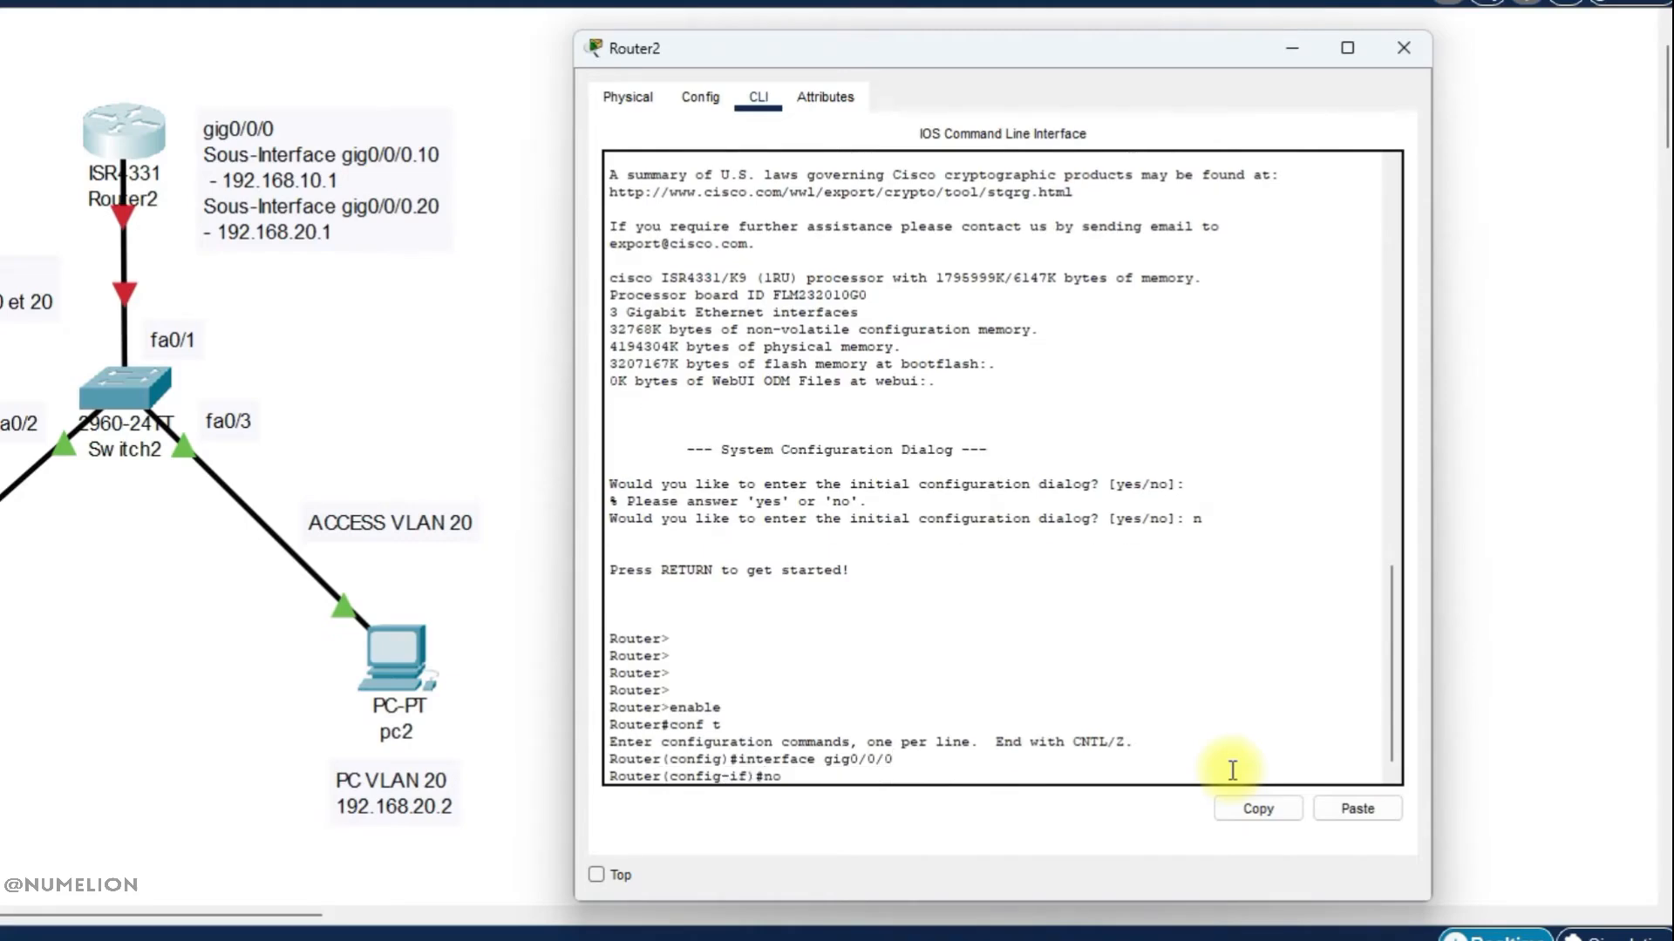
type(" shutdown")
key("Return")
key("Return")
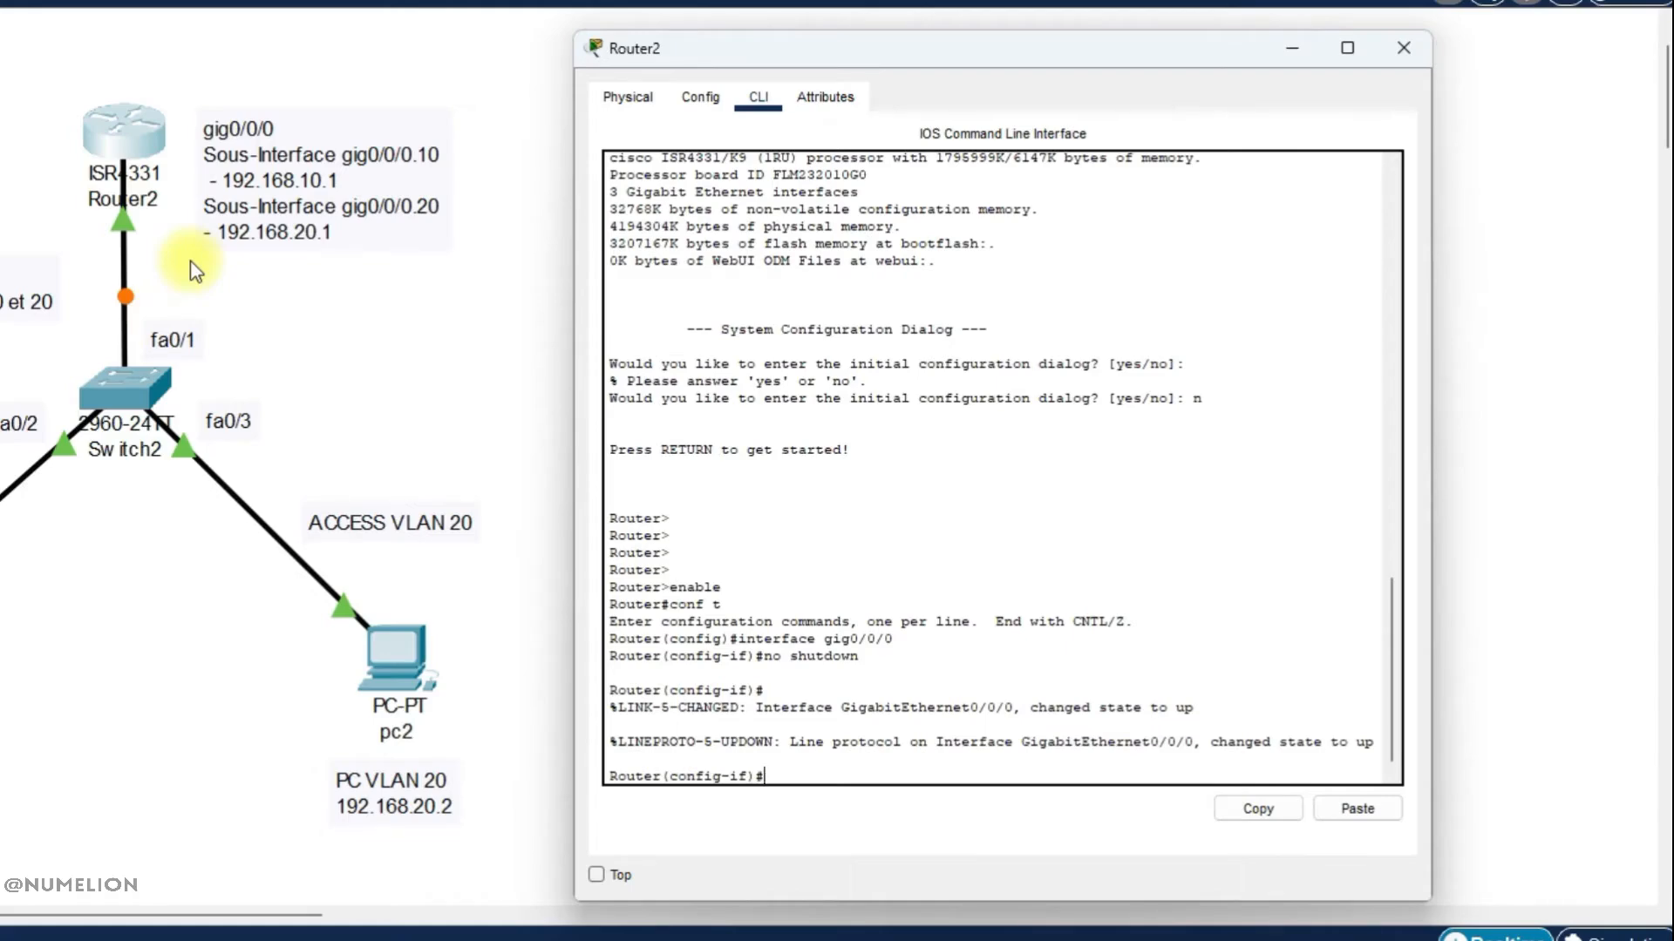
Open Switch2's command line and try to enter privileged EXEC mode
left_click(120, 394)
left_click_drag(318, 132, 751, 64)
left_click(781, 102)
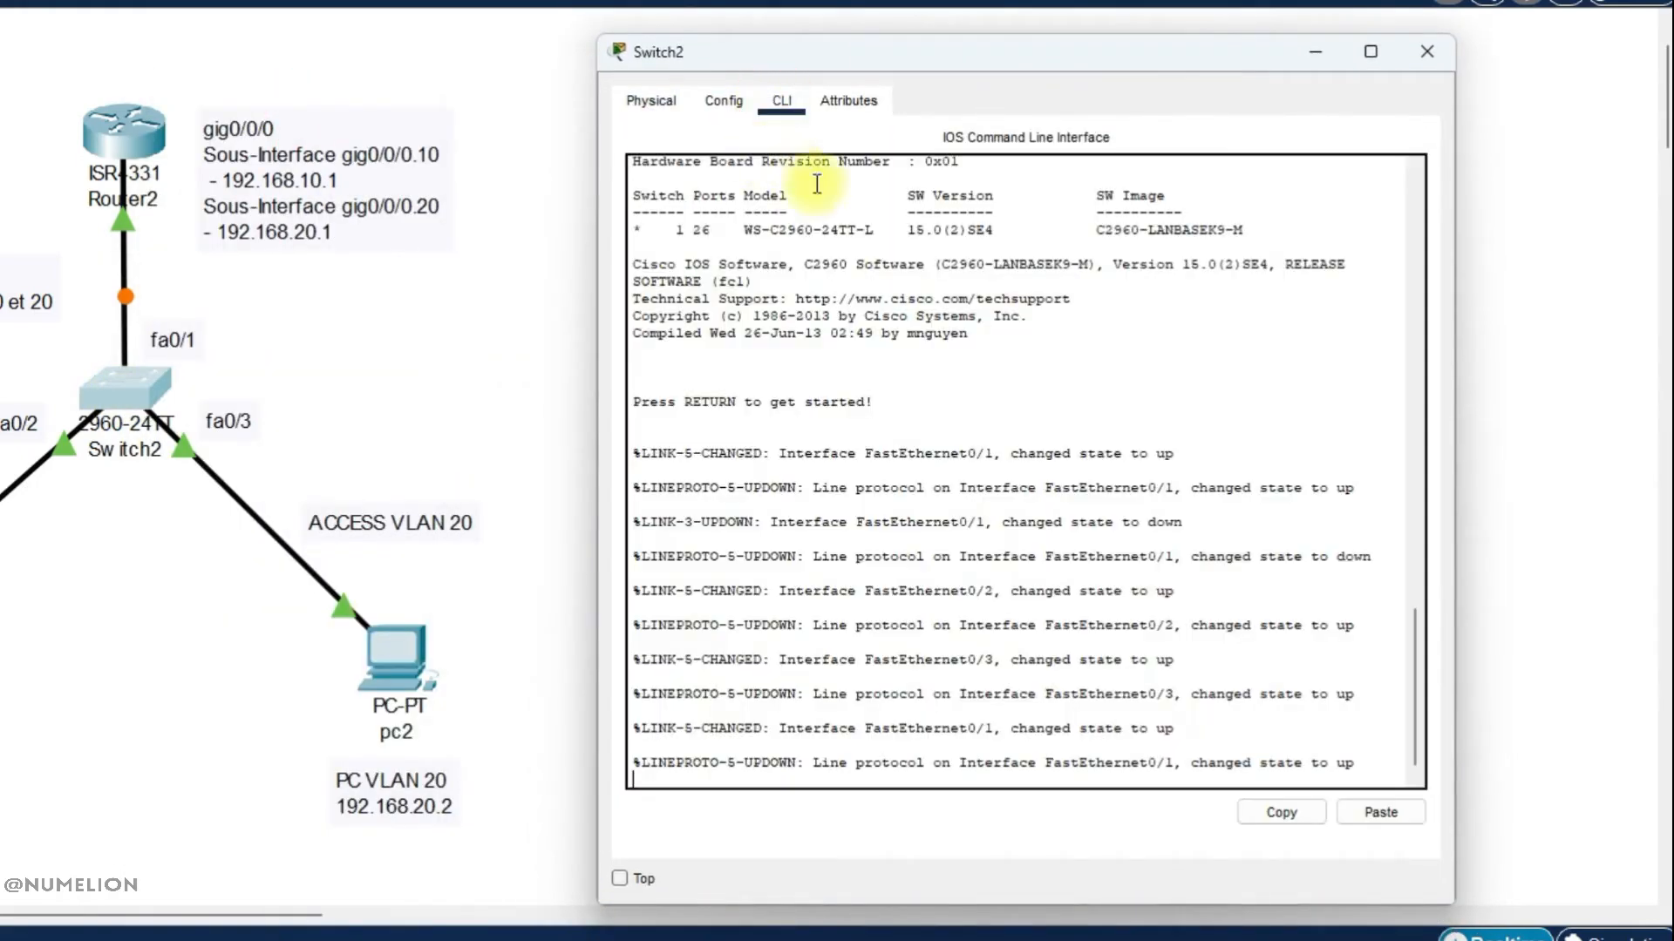
key("Return")
key("Return")
key("Return")
key("Return")
type("enabme")
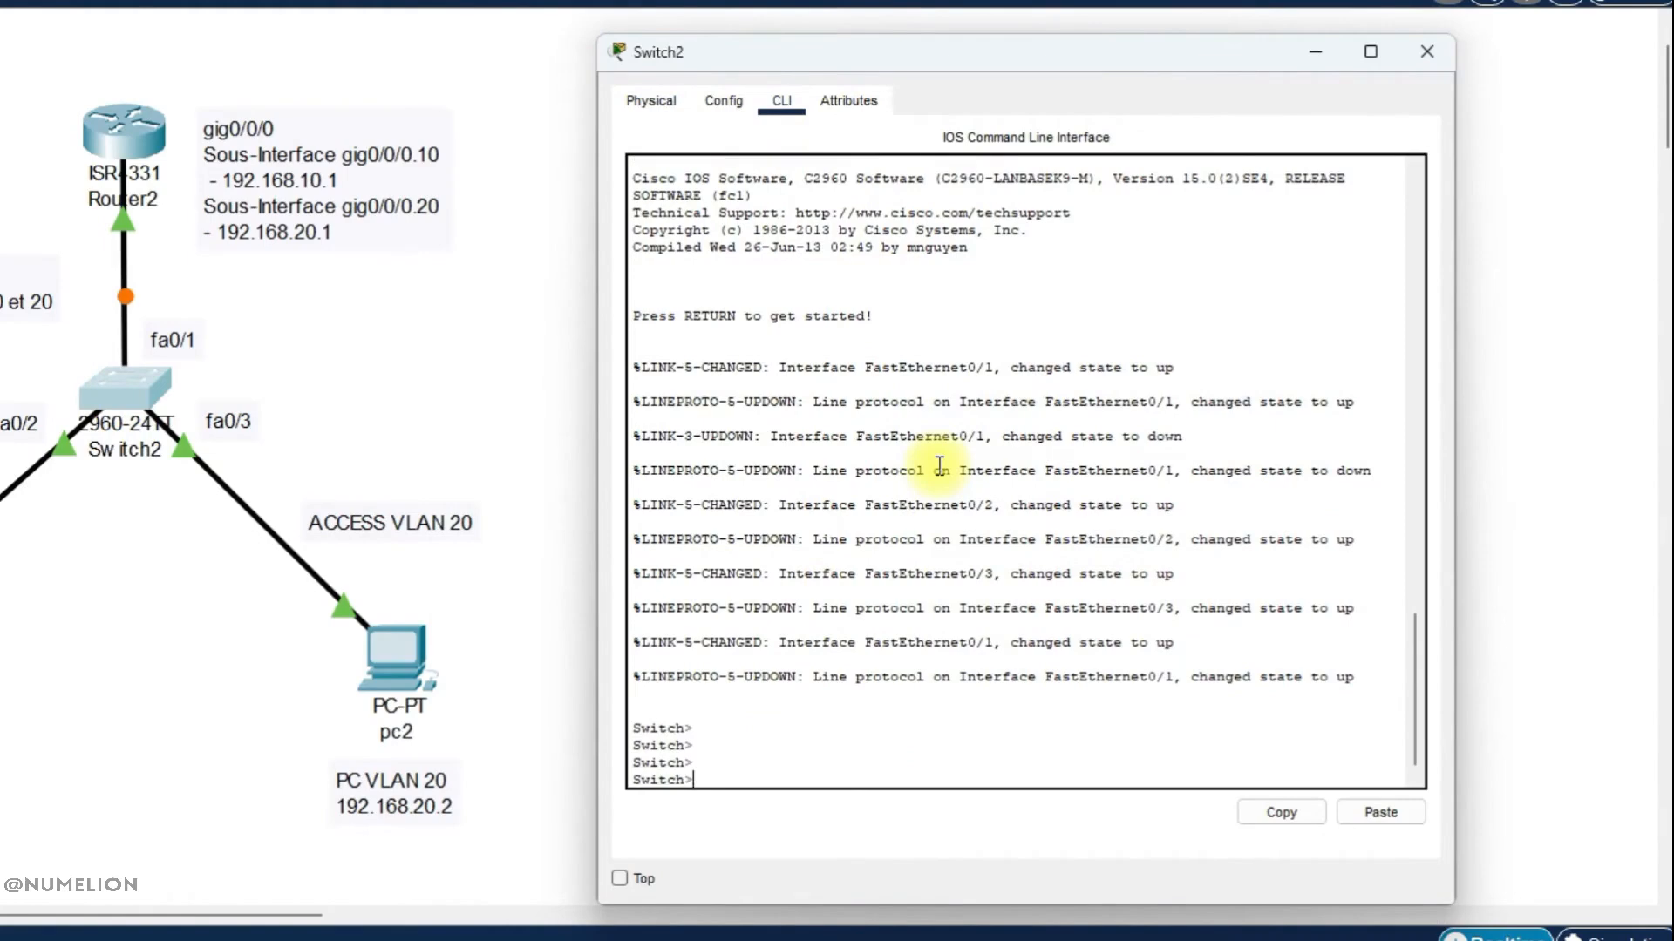
key("Return")
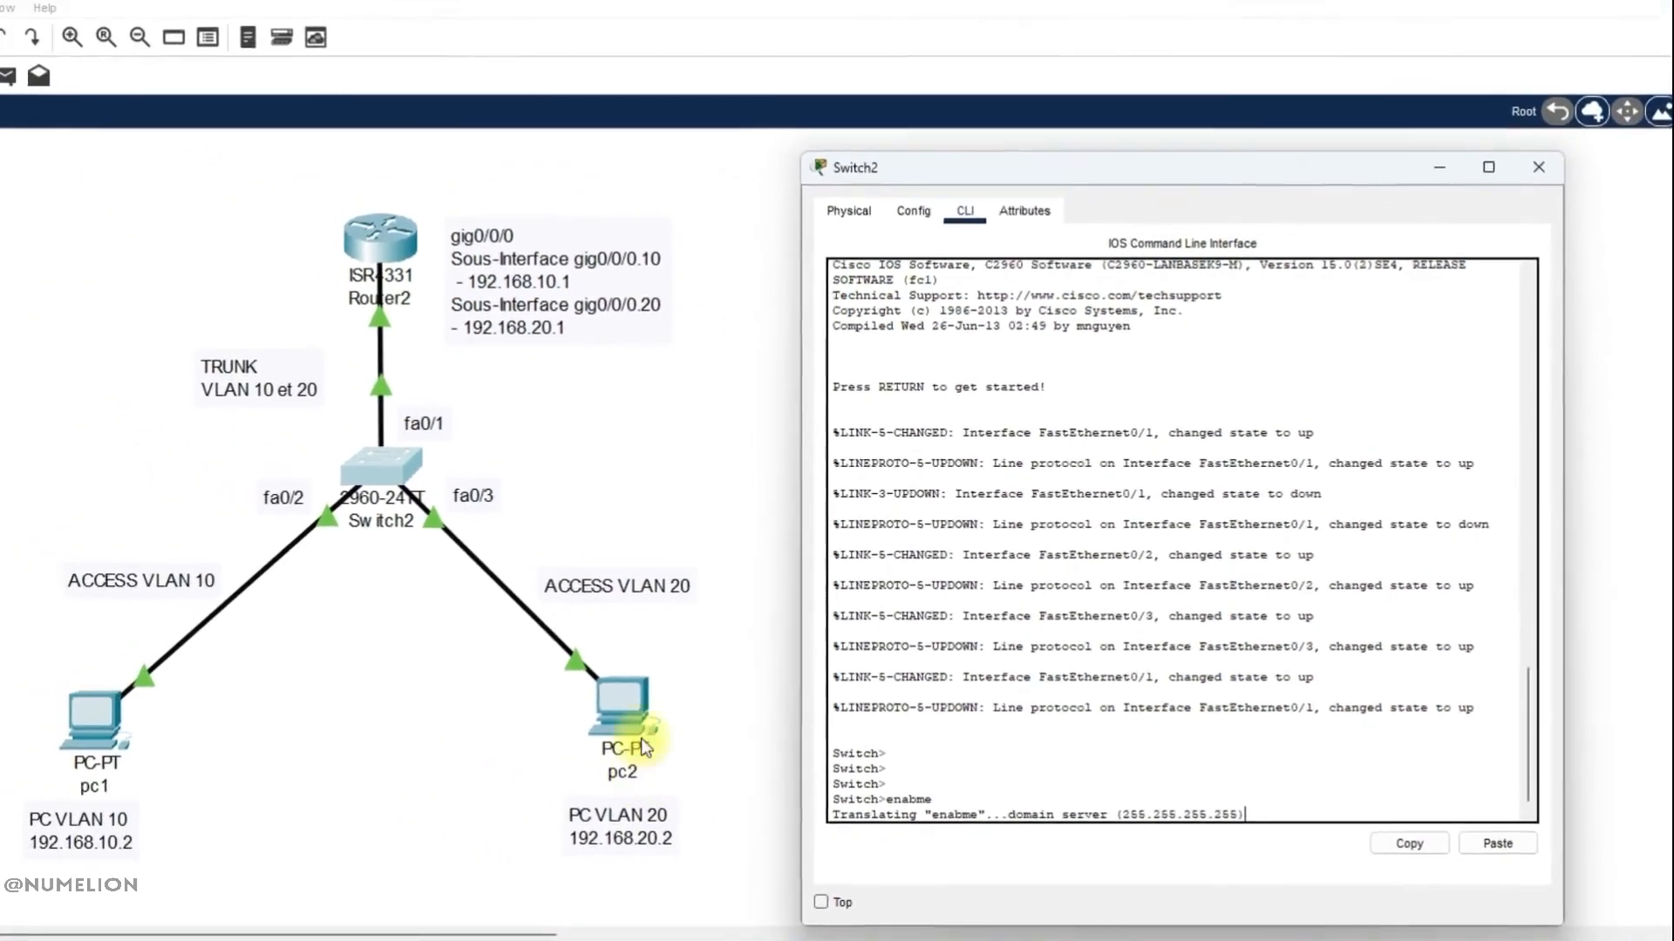
Ping pc1 at 192.168.10.2 from pc2's command prompt, then minimize the pc2 window
left_click(645, 748)
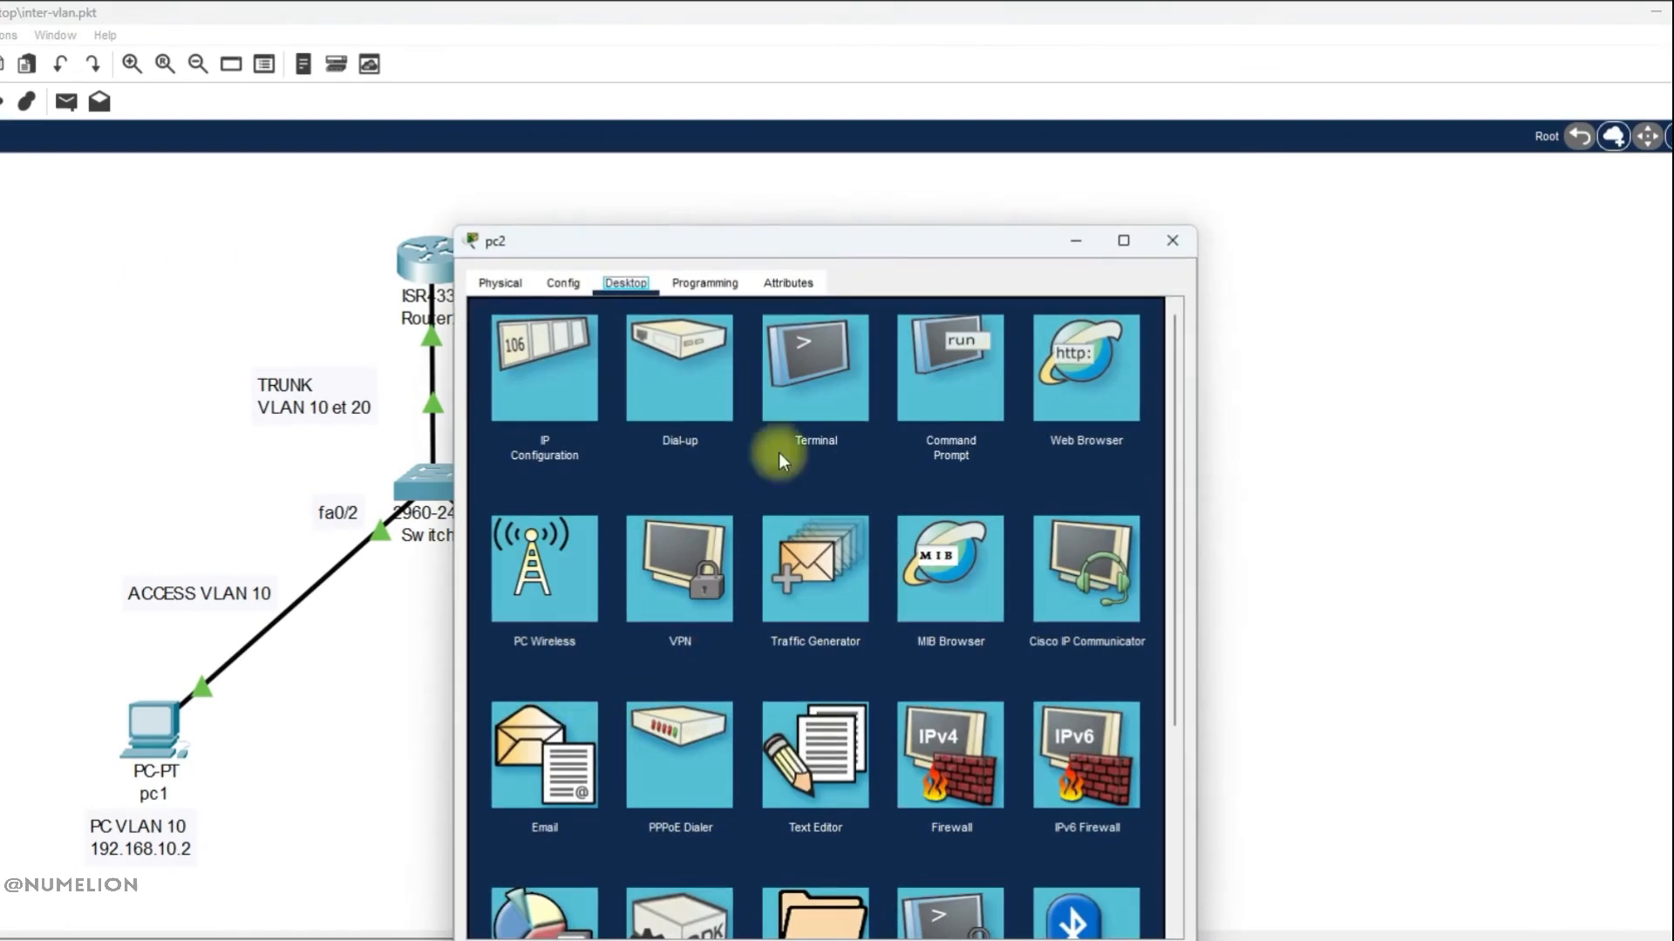
left_click_drag(785, 234, 1241, 193)
left_click(1378, 331)
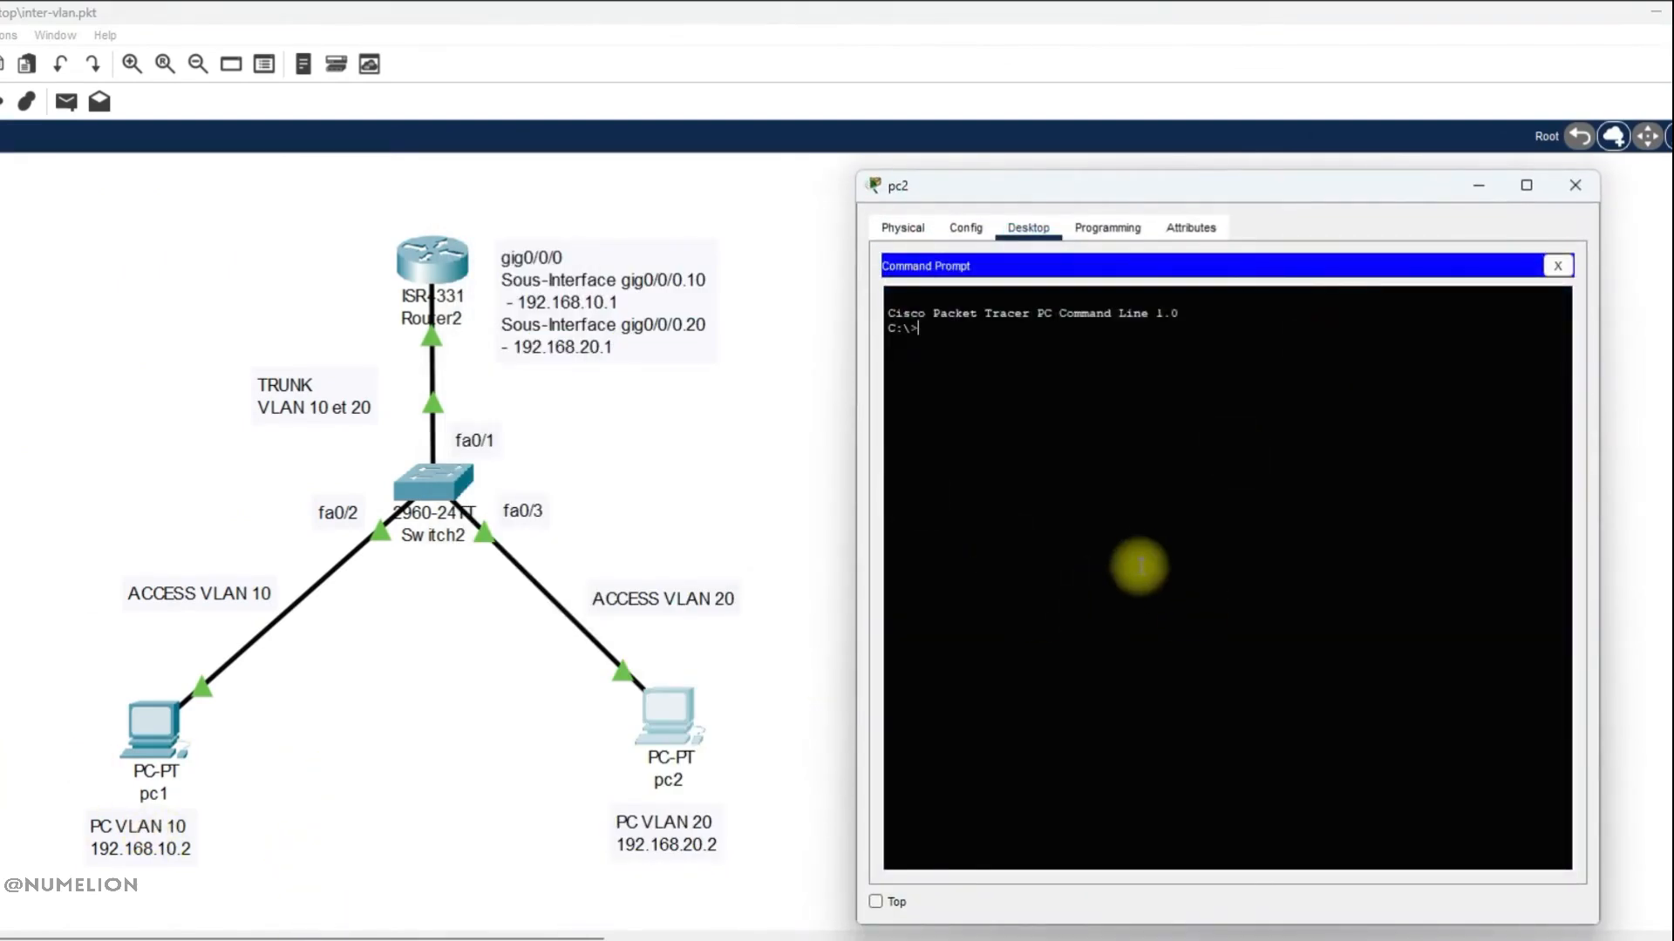
type("ping 19")
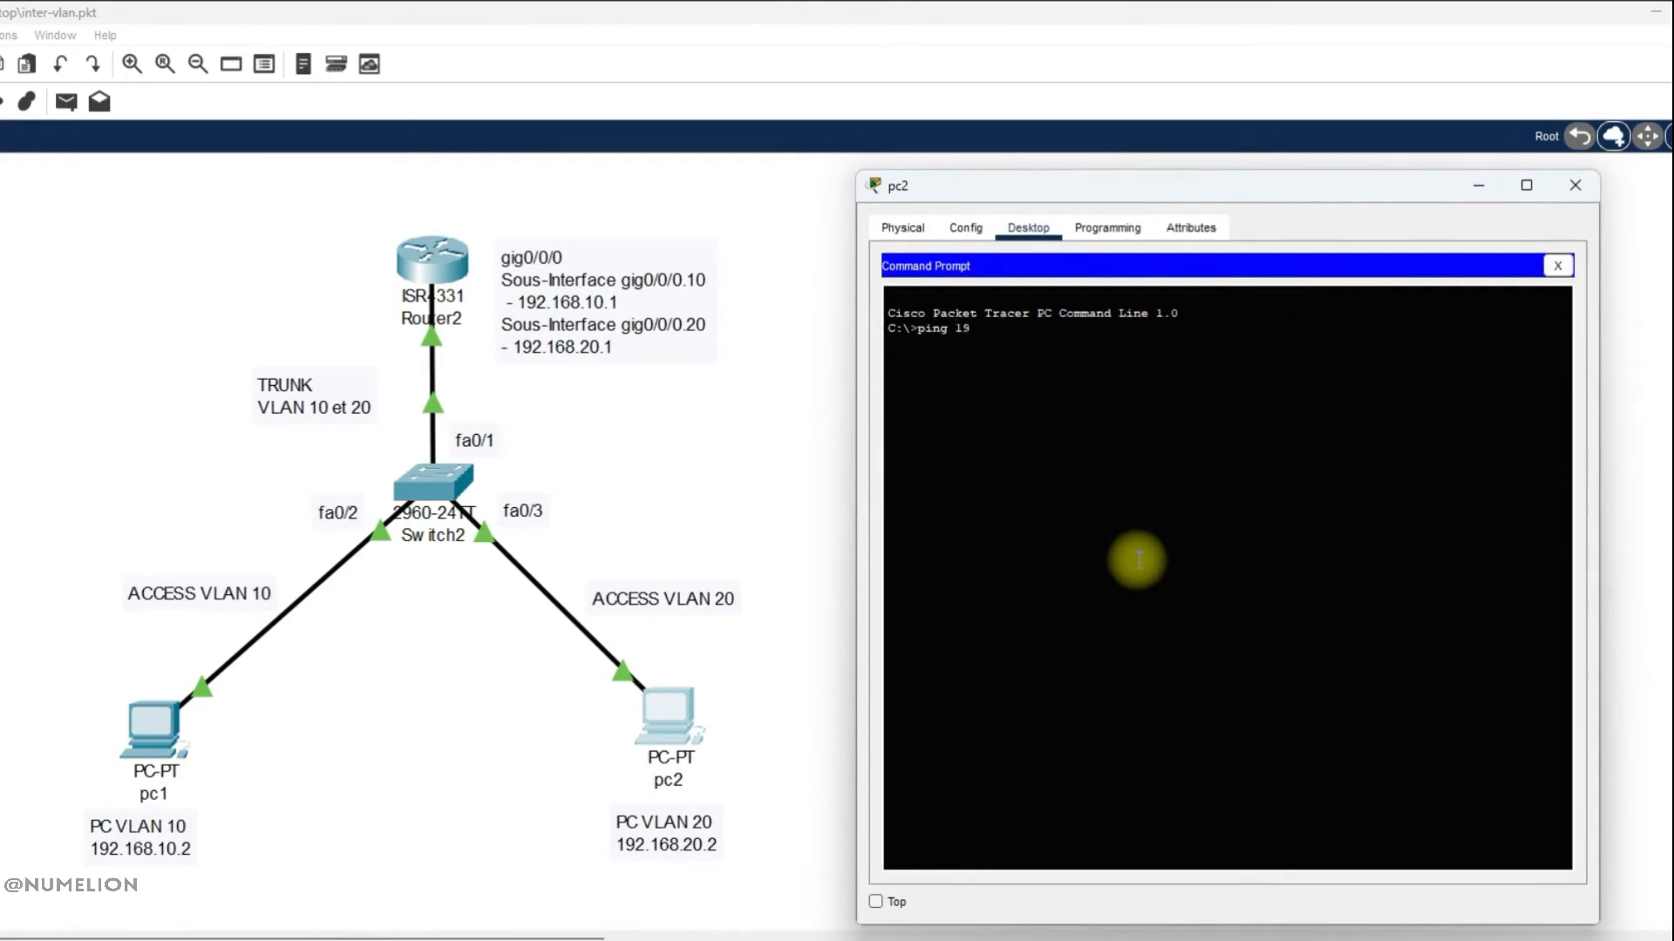
type("2.168.10.1")
key("BackSpace")
type("2")
key("Return")
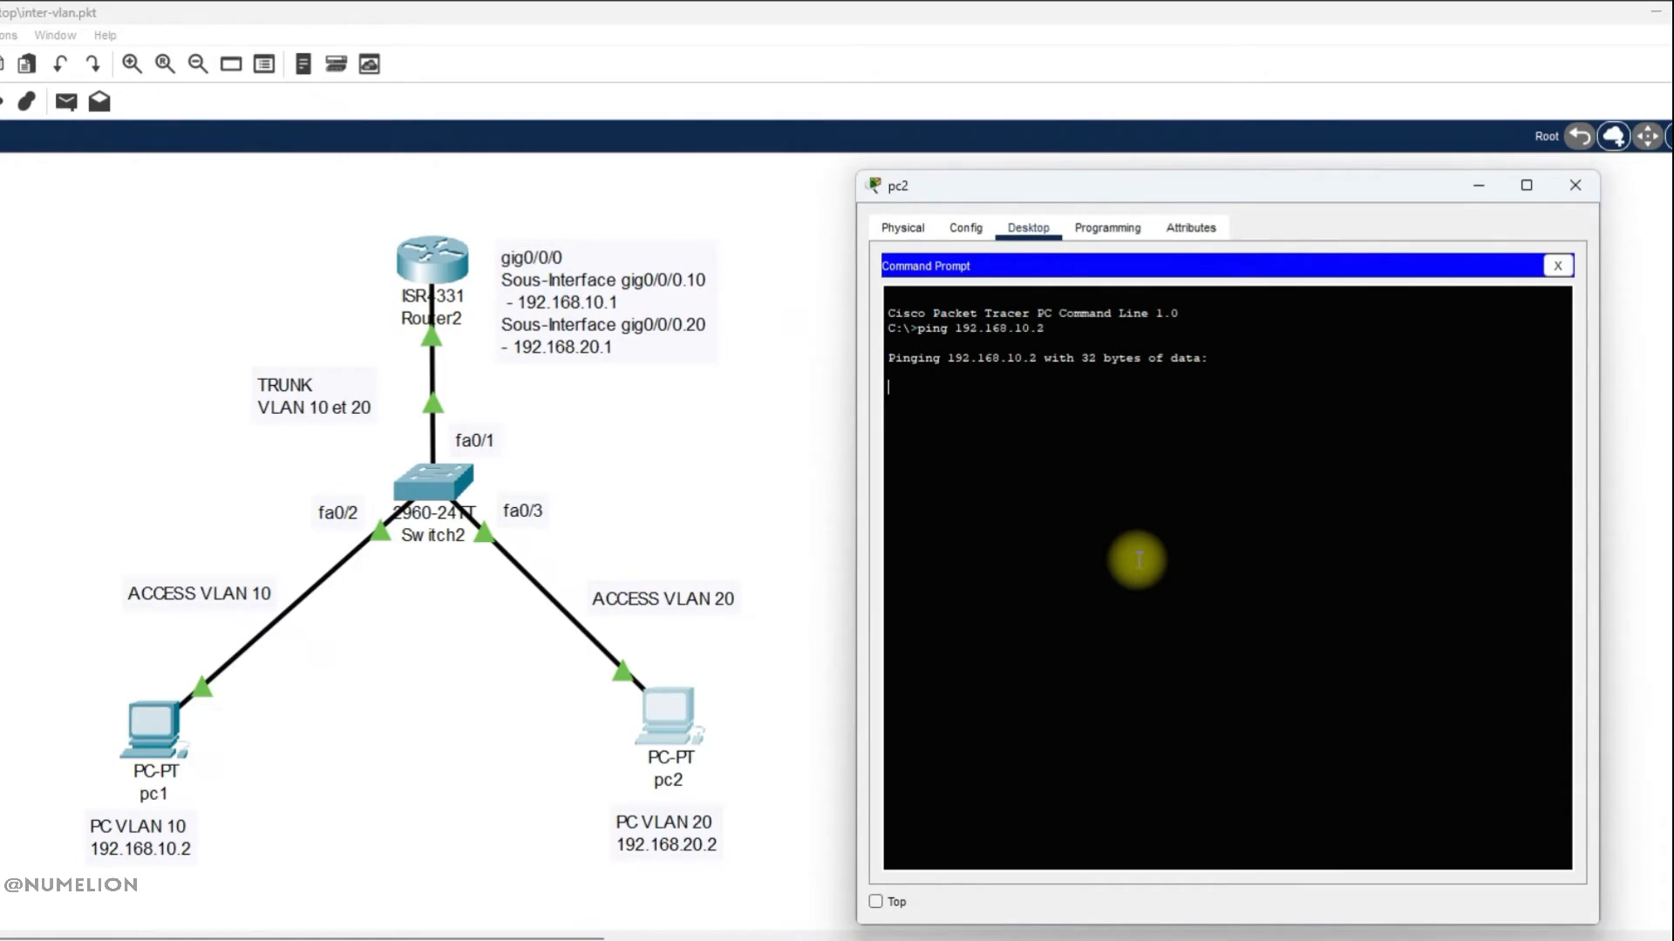
left_click(1477, 185)
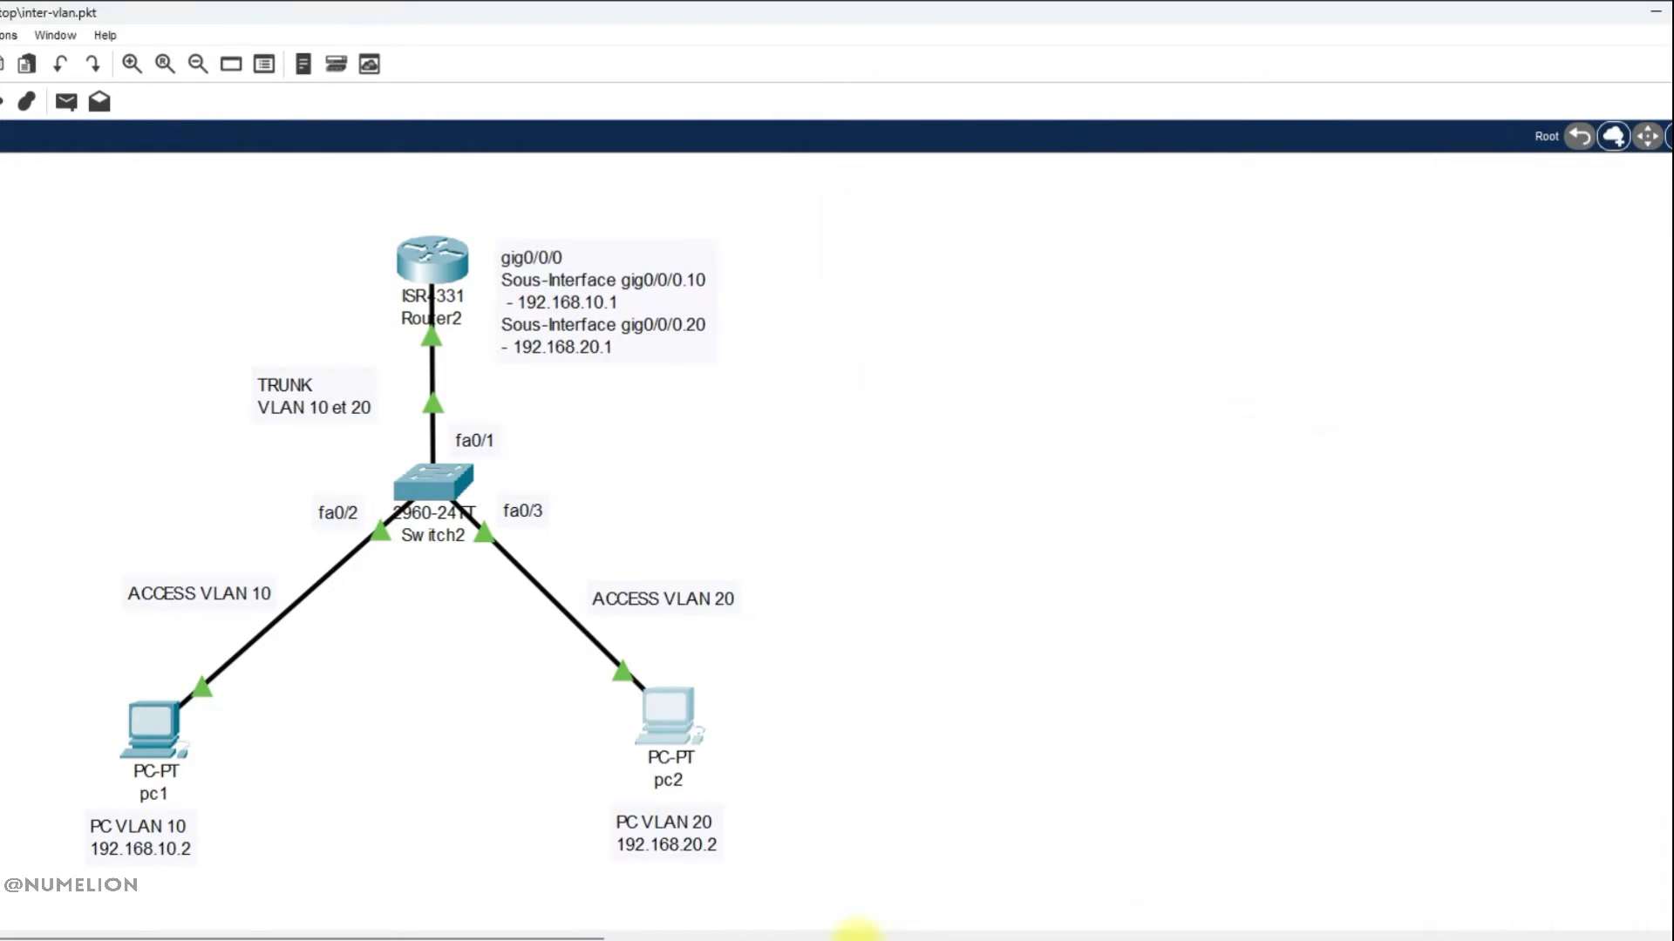
Return to Switch2's command line and enter privileged EXEC mode with enable, followed by global configuration mode with conf t
mouse_move(994, 940)
left_click(1094, 939)
type("enabme")
key("BackSpace")
key("BackSpace")
key("BackSpace")
type("ble")
key("Return")
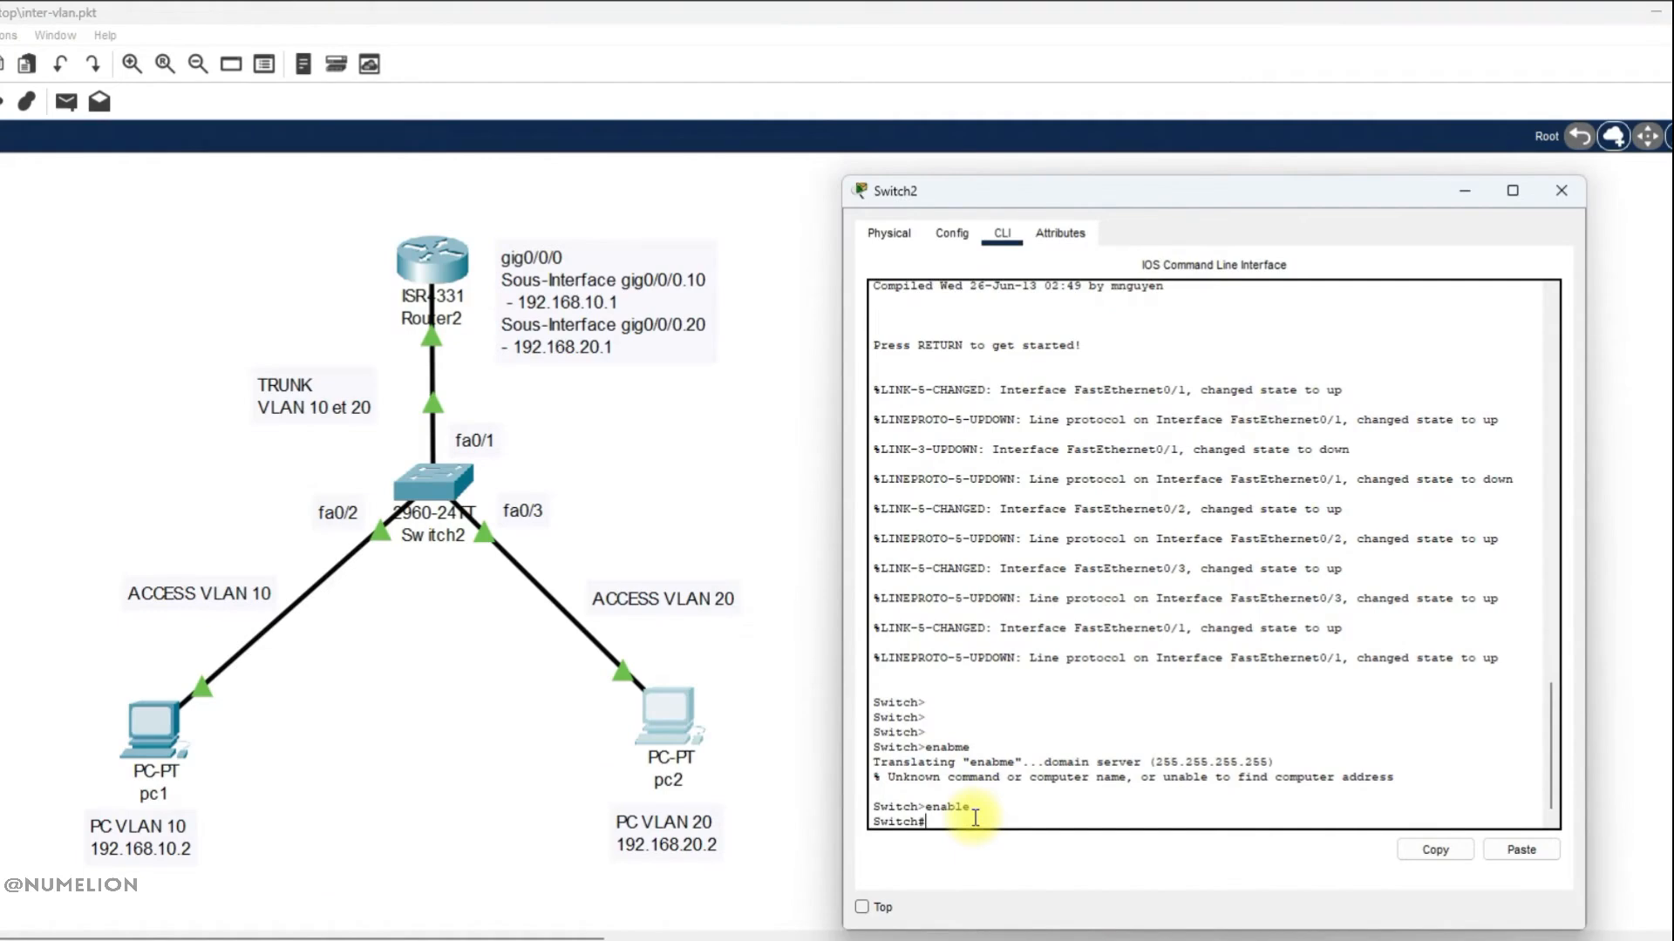
type("conf t")
key("Return")
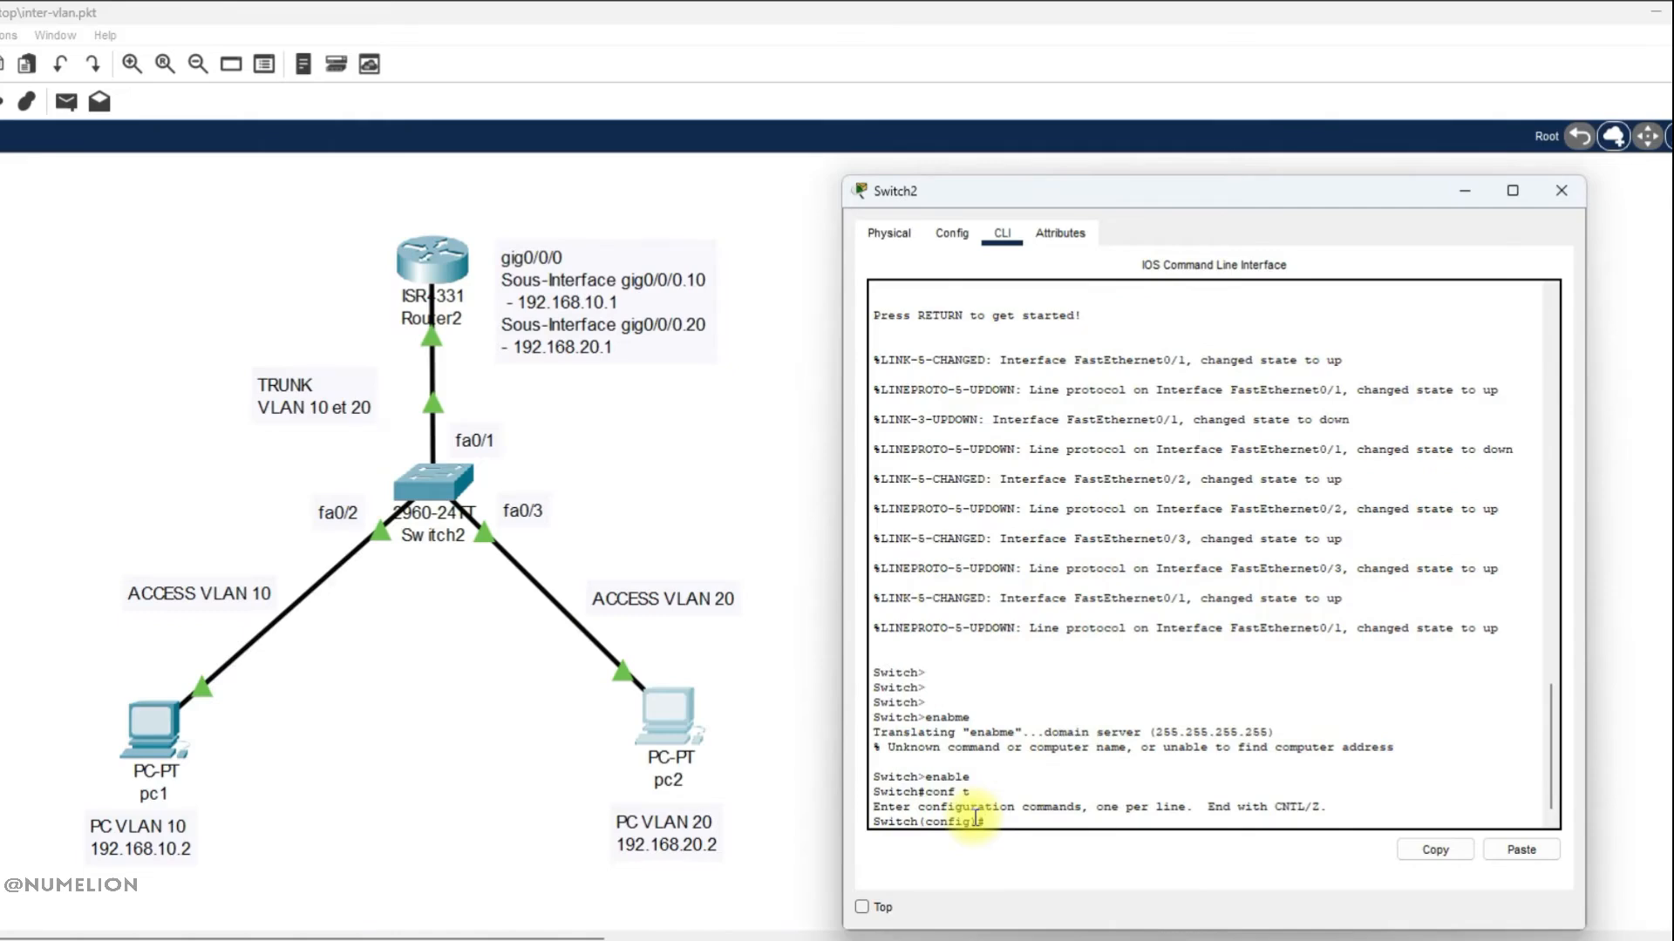
Create VLAN 10 and VLAN 20 on Switch2
type("vlan 10")
key("Return")
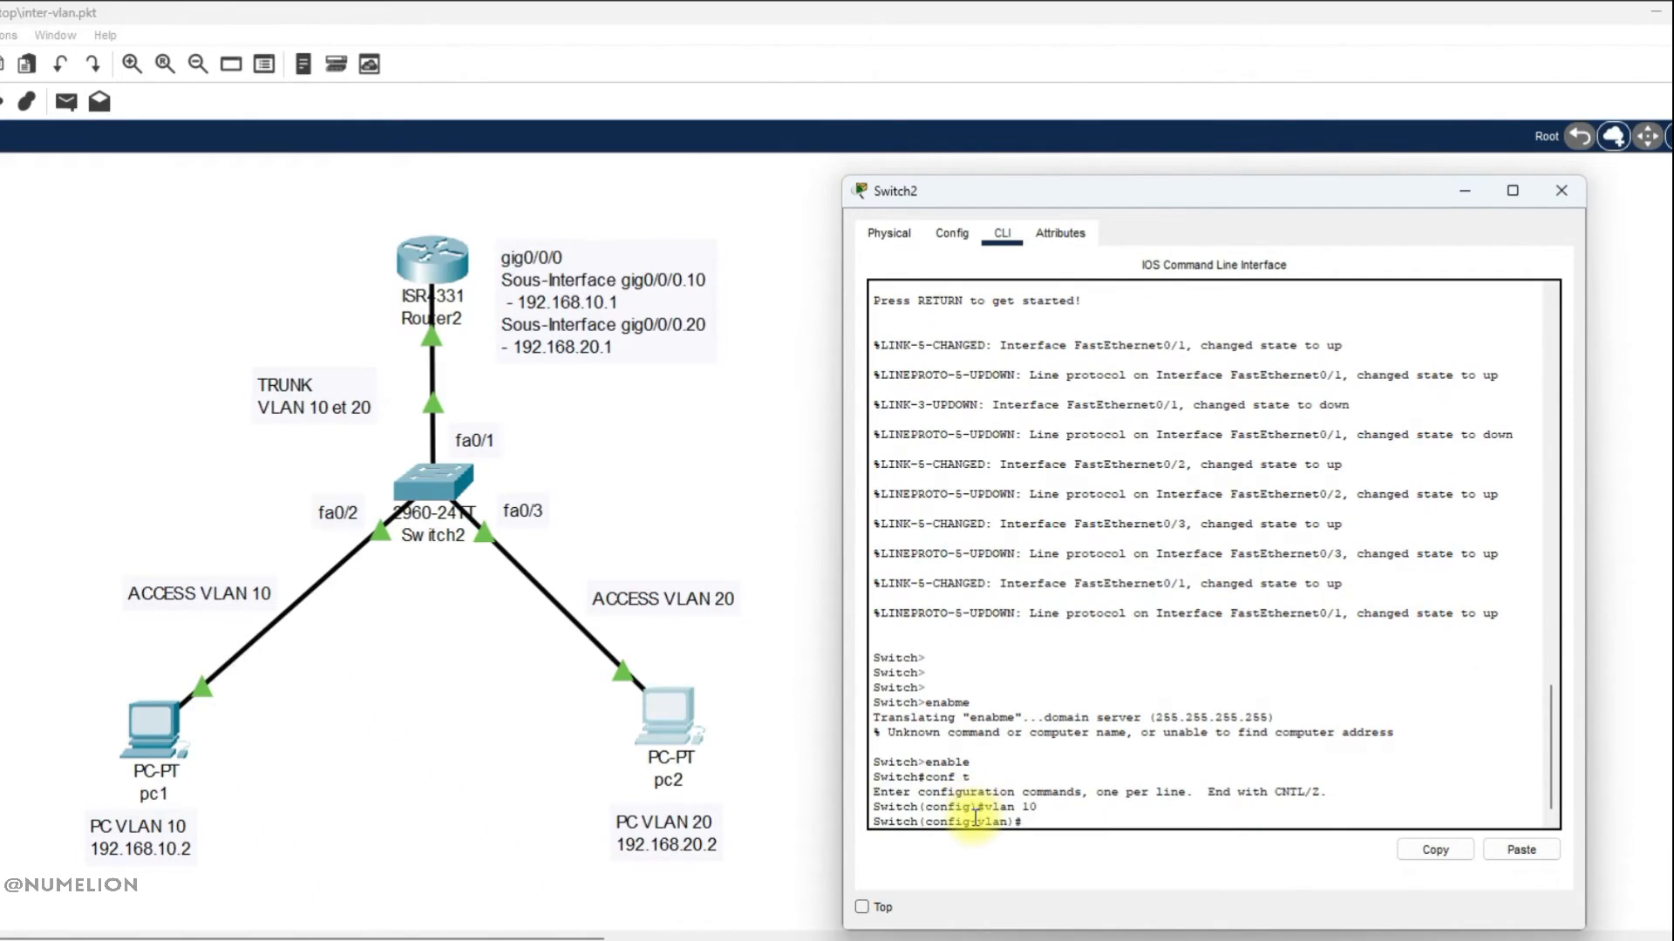
type("vlan 20")
key("Return")
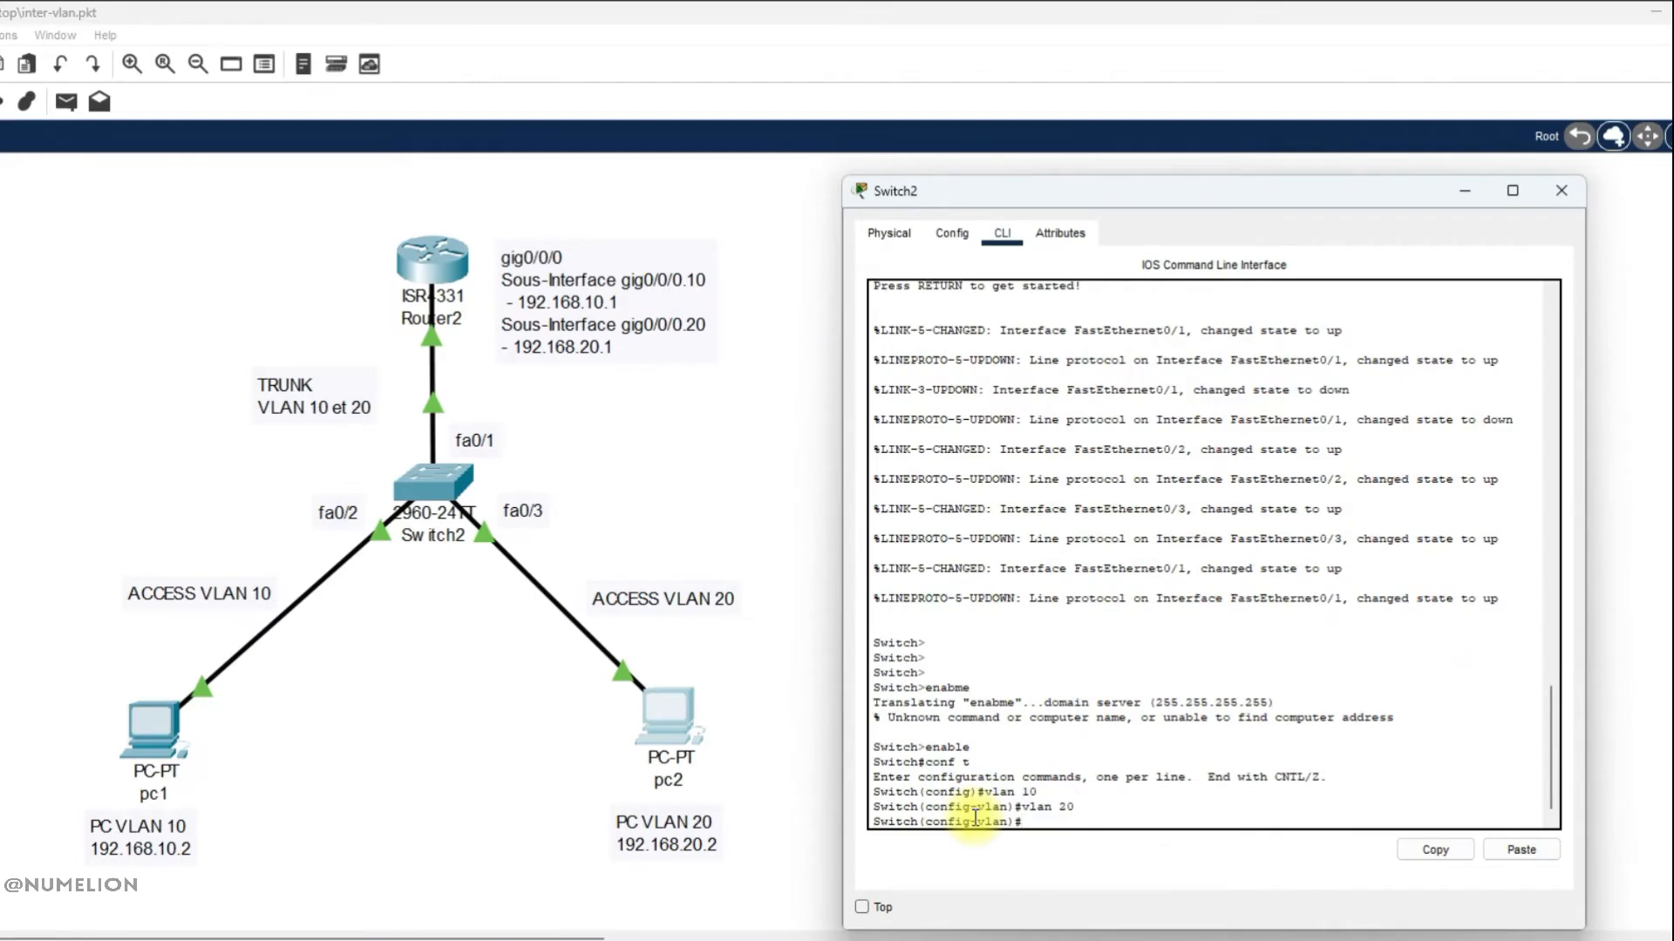
Check VLAN 10 and VLAN 20 in Switch2's VLAN database, and return to its command line in global configuration mode
left_click(952, 231)
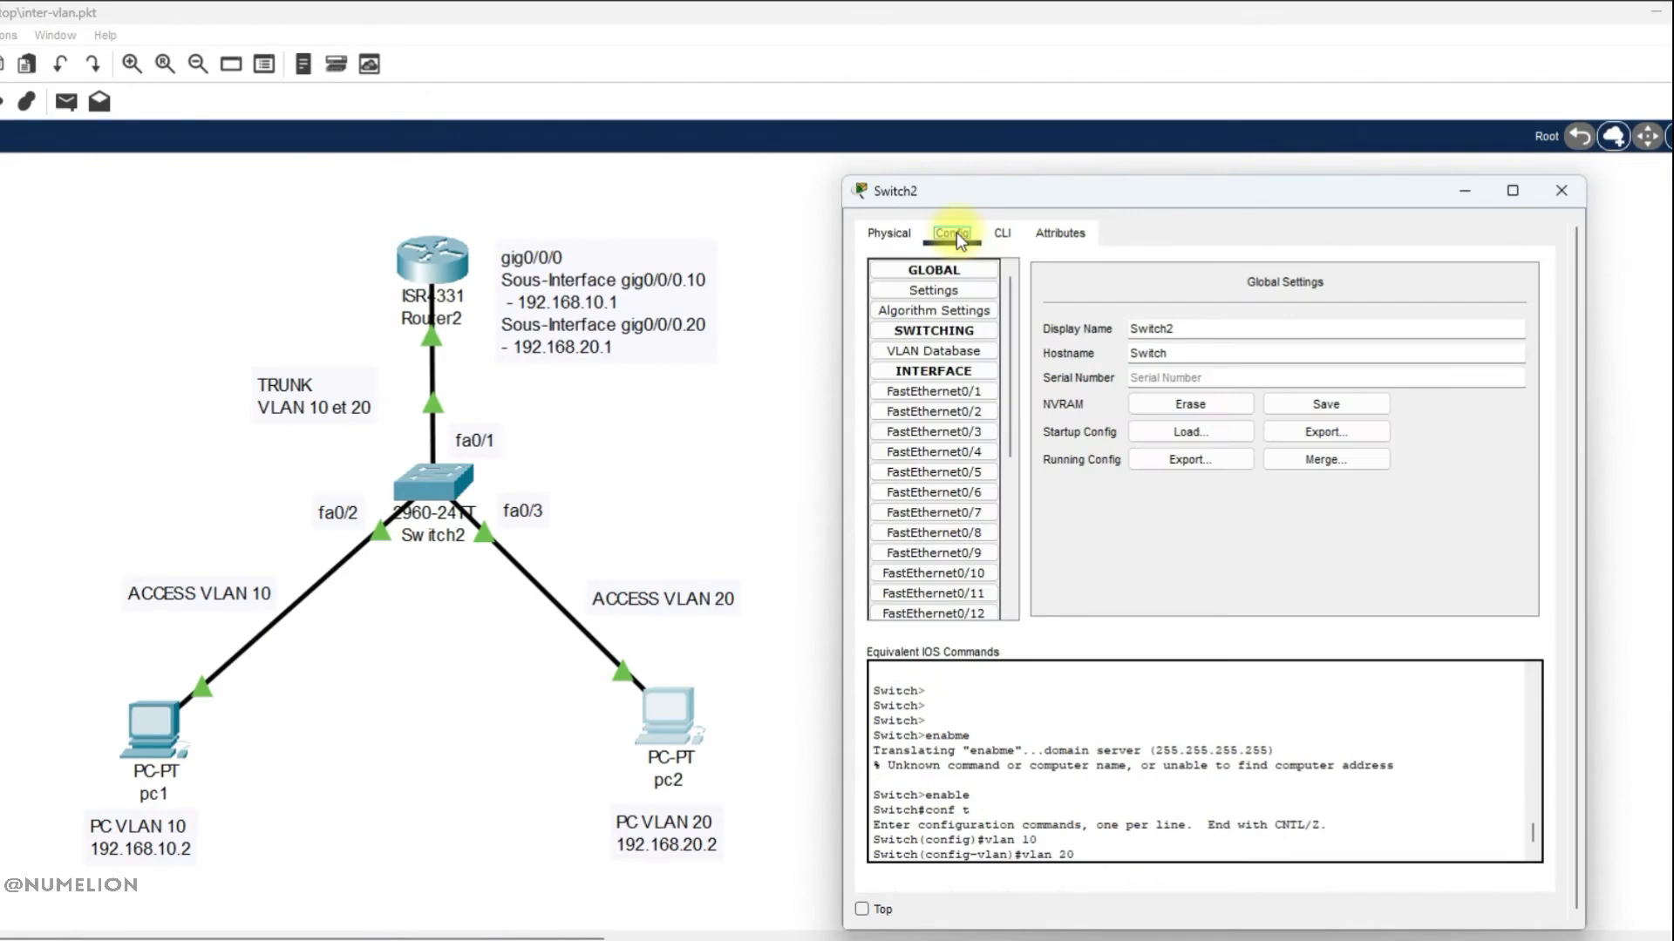
left_click(949, 351)
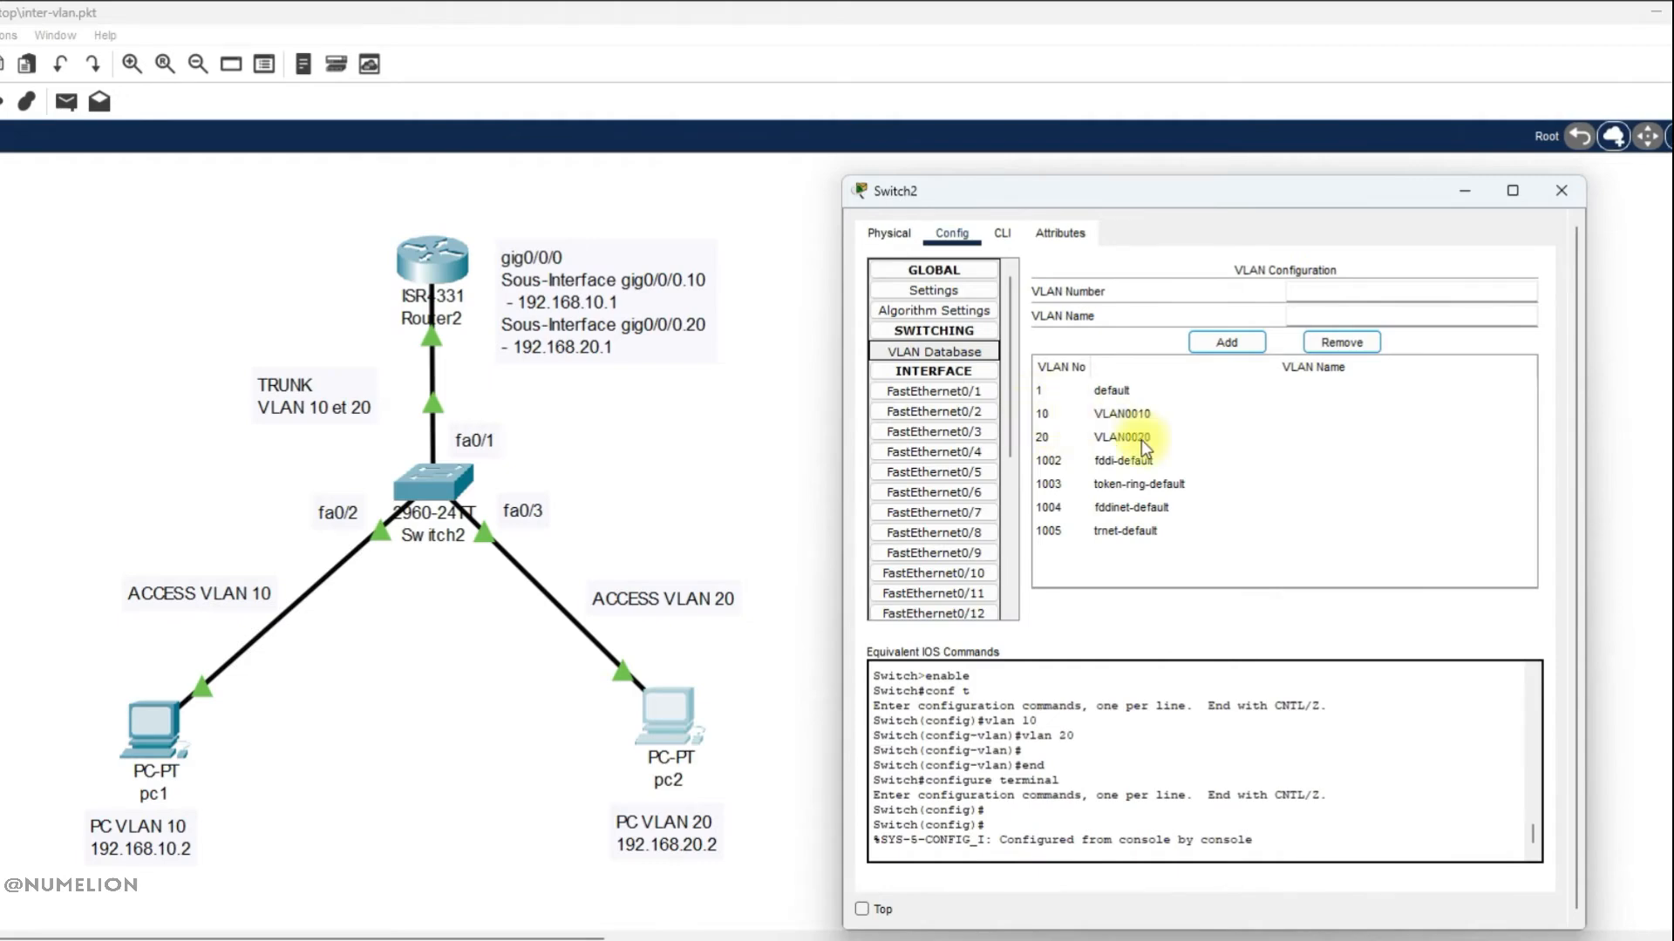
left_click(1003, 233)
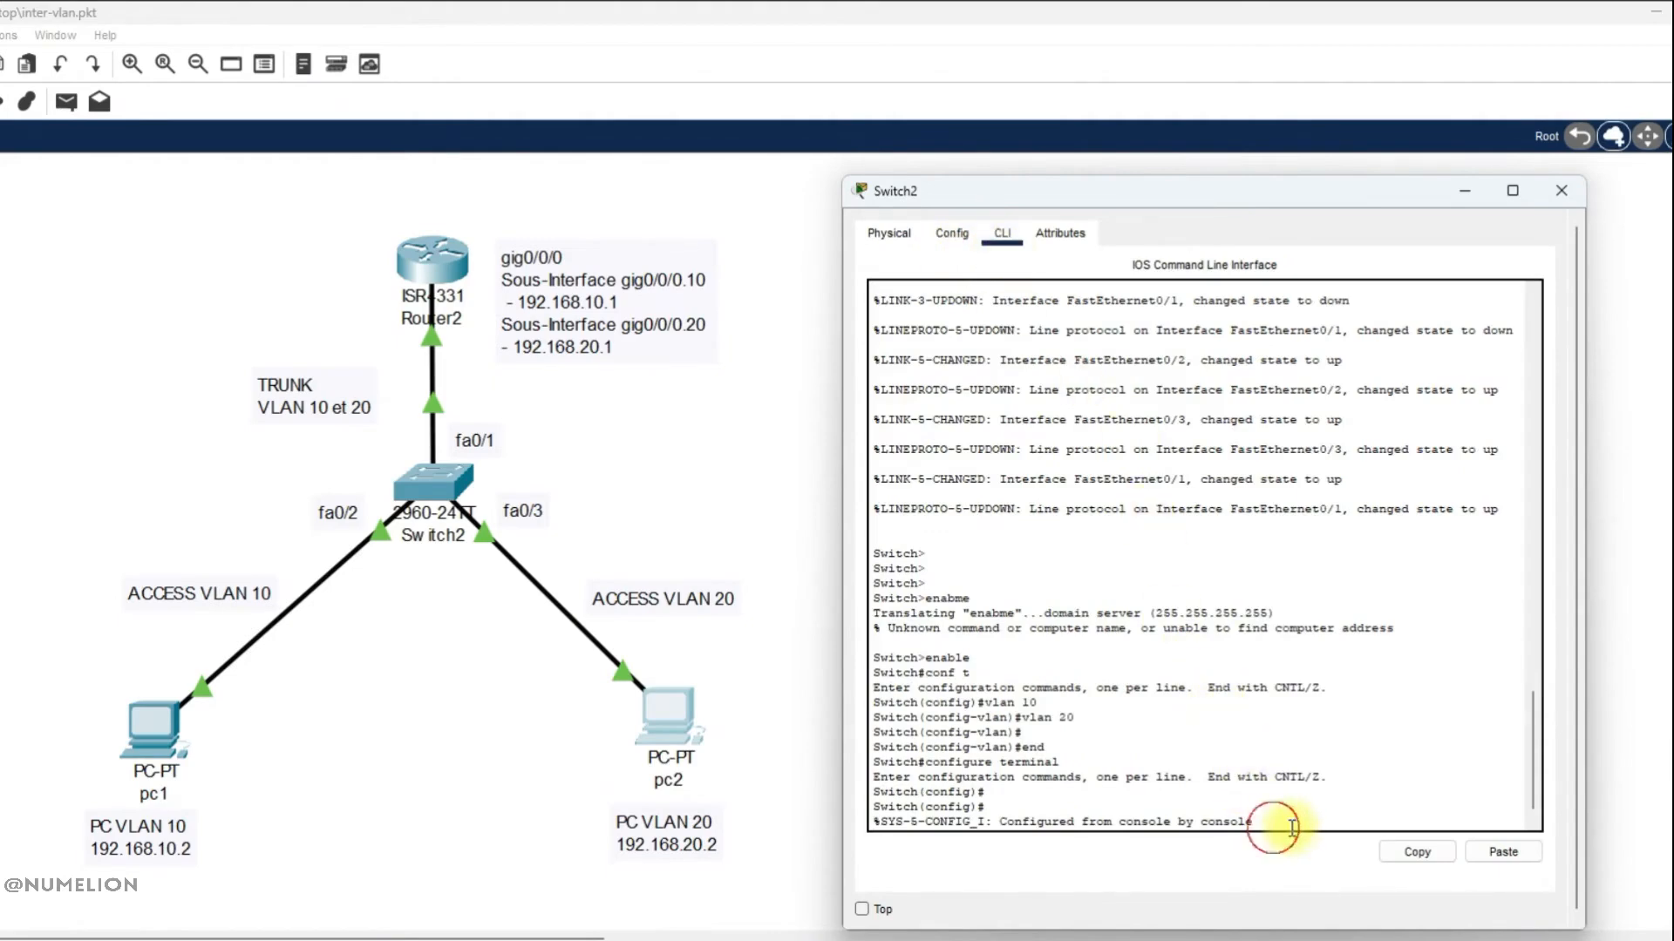
key("Return")
key("Return")
key("Return")
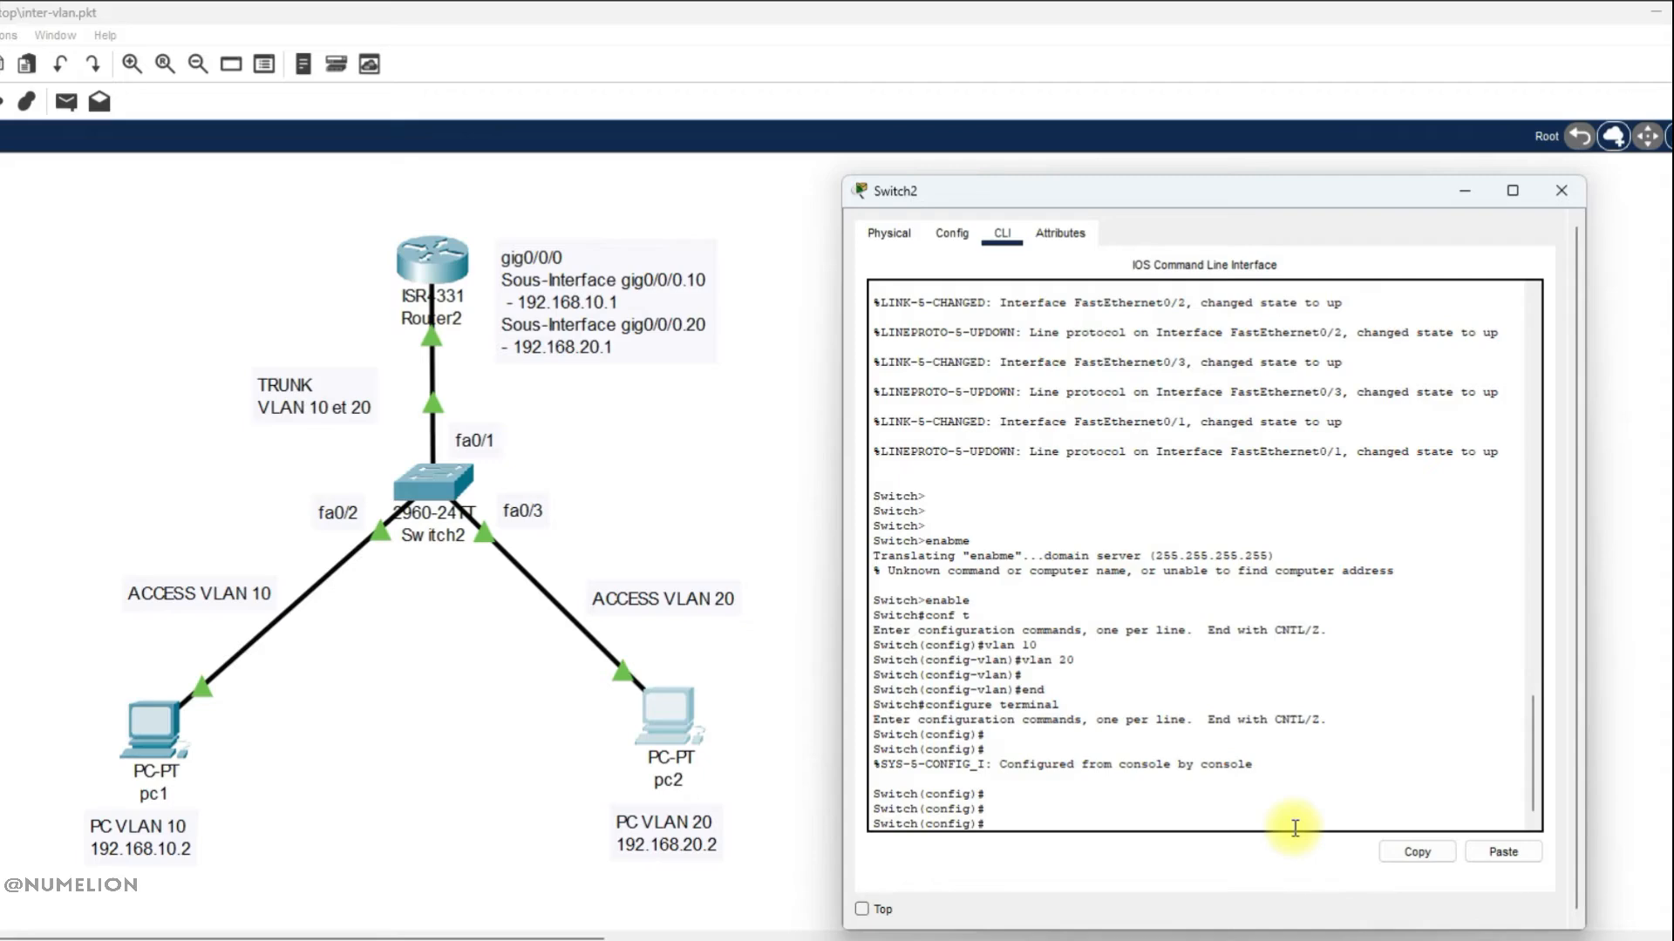
Enter configuration of interface fa0/2 on Switch2 and set its switchport mode to access
left_click(321, 516)
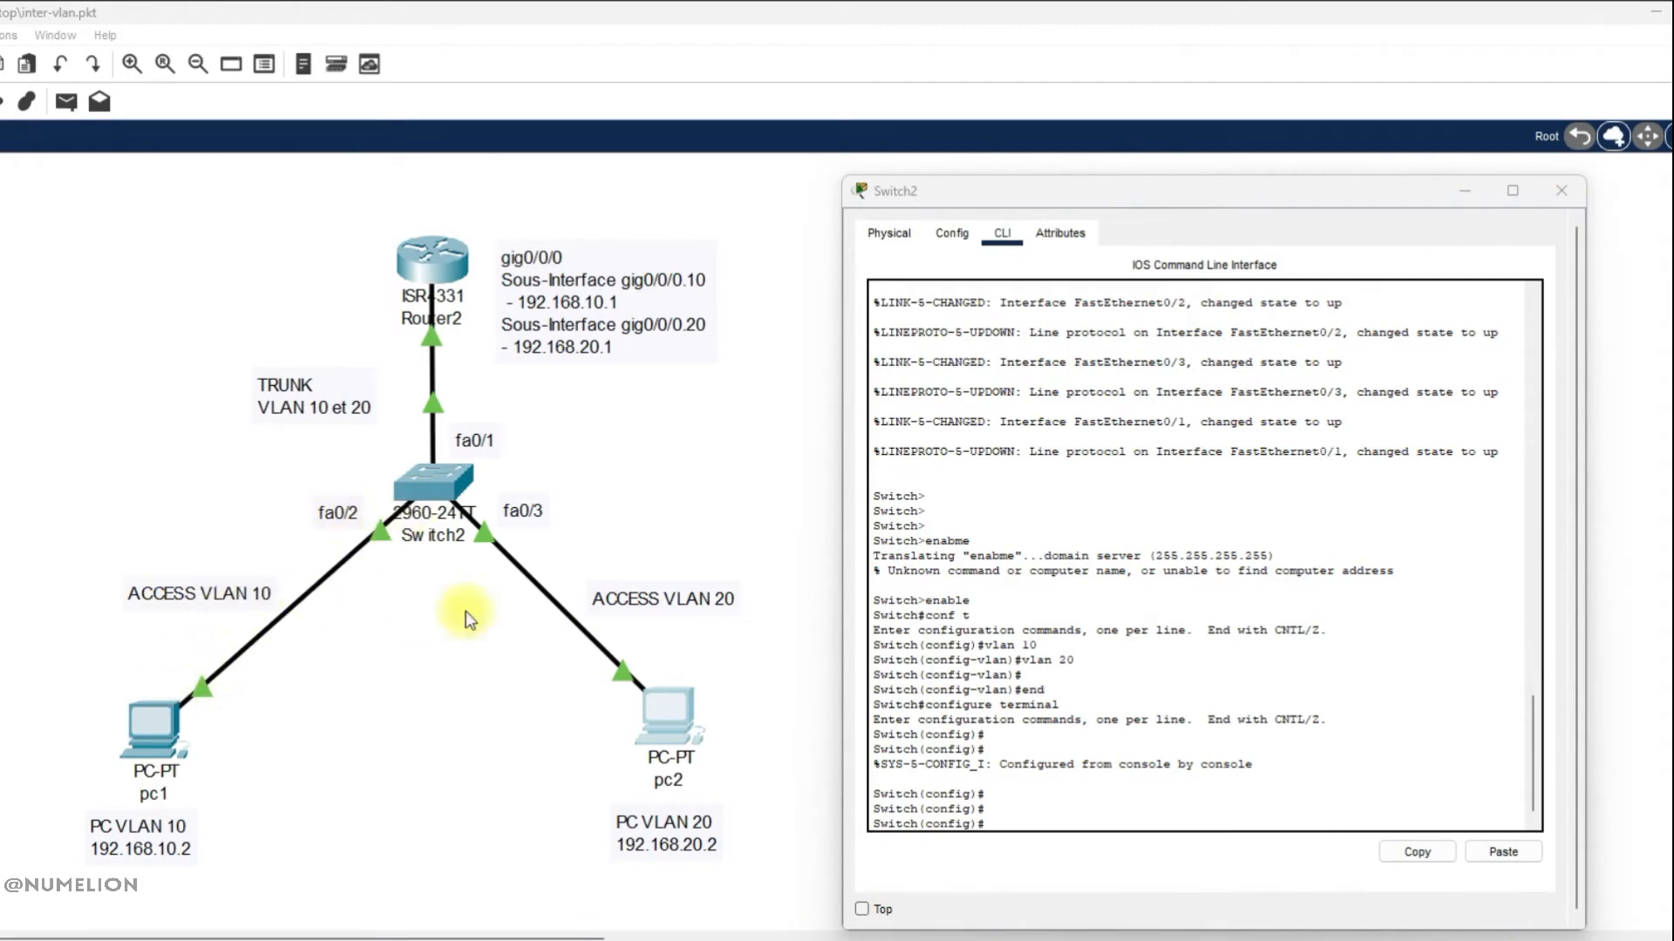
left_click(1033, 821)
type("int")
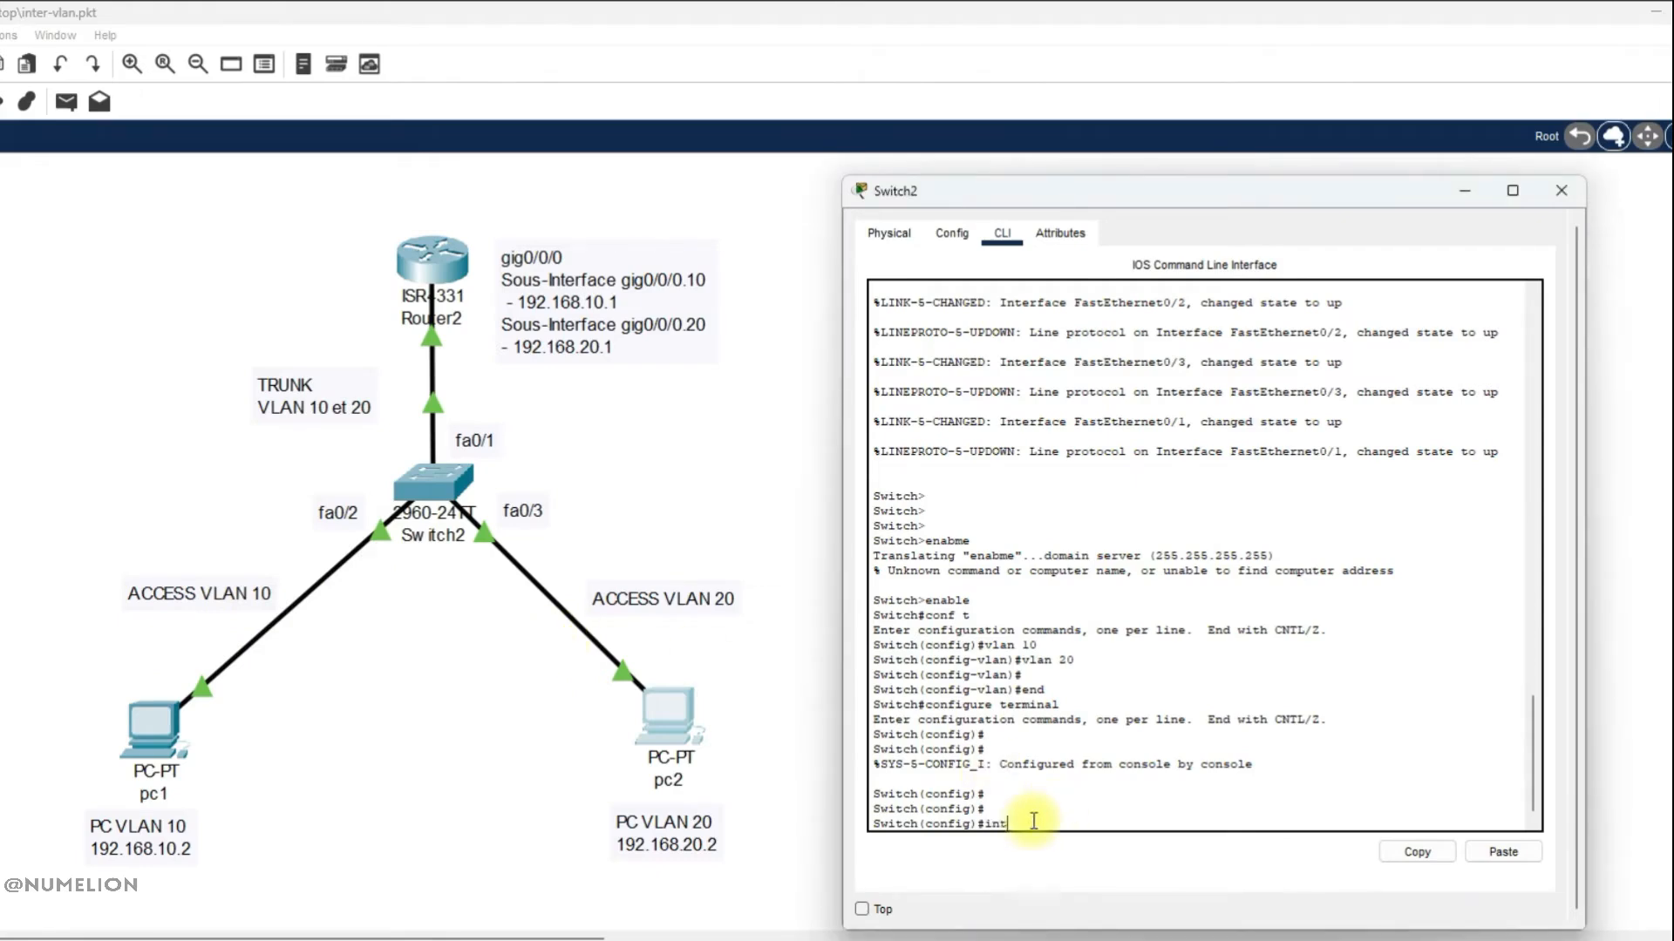
type("erface fa0/2")
key("Return")
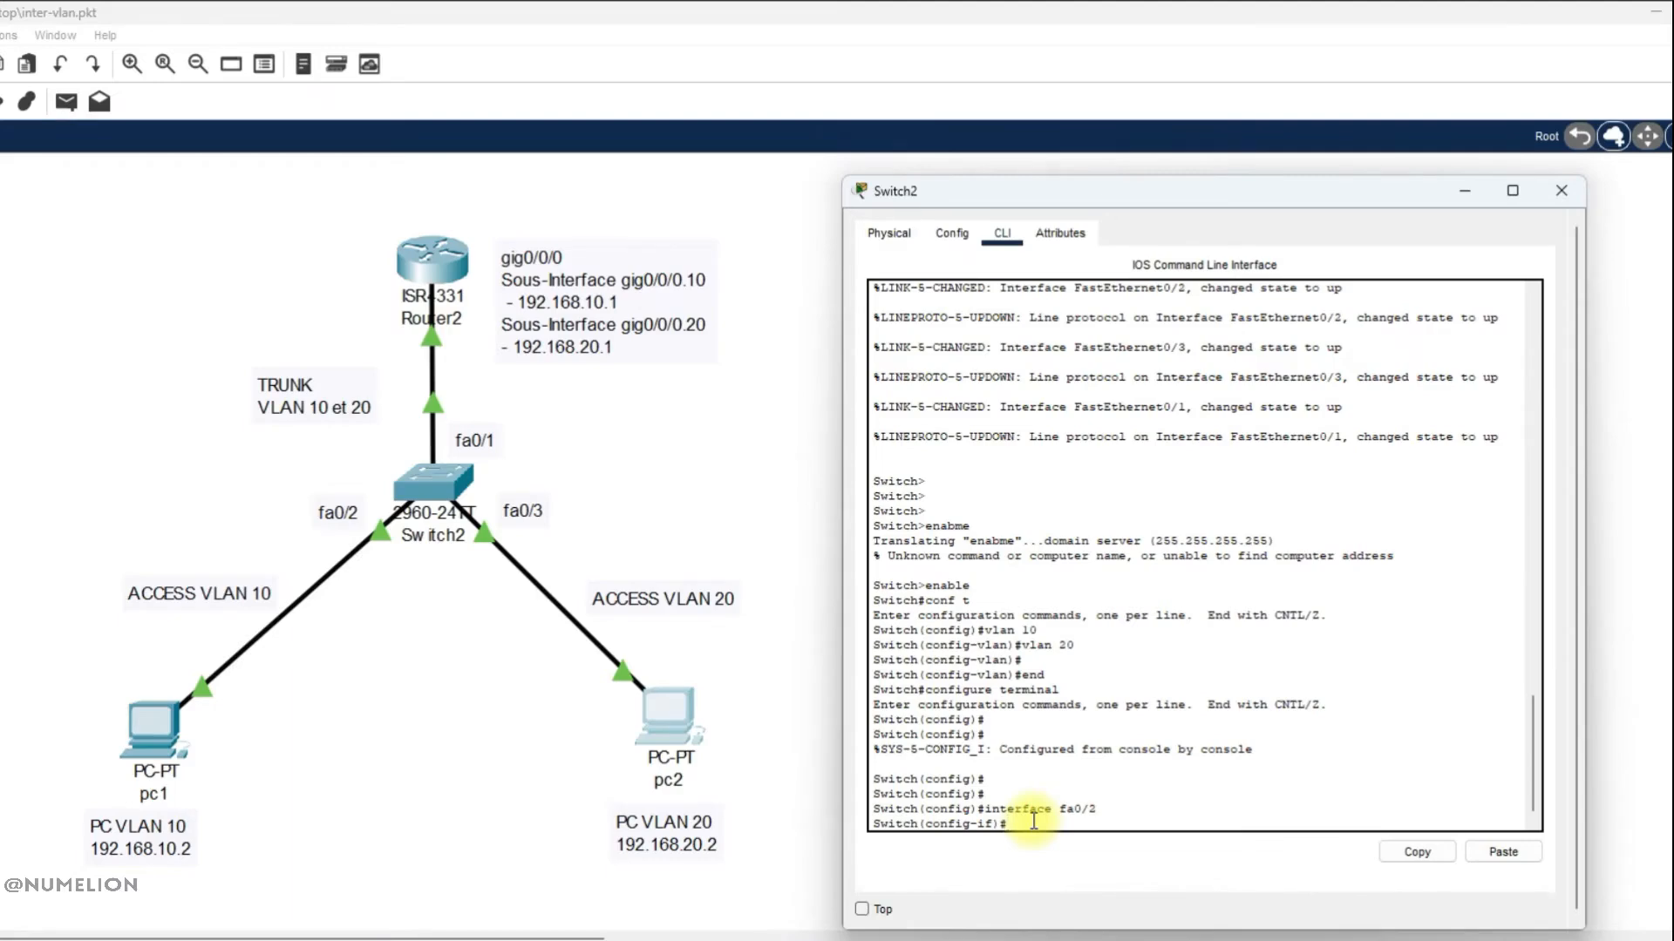
type("switchport mode access")
key("Return")
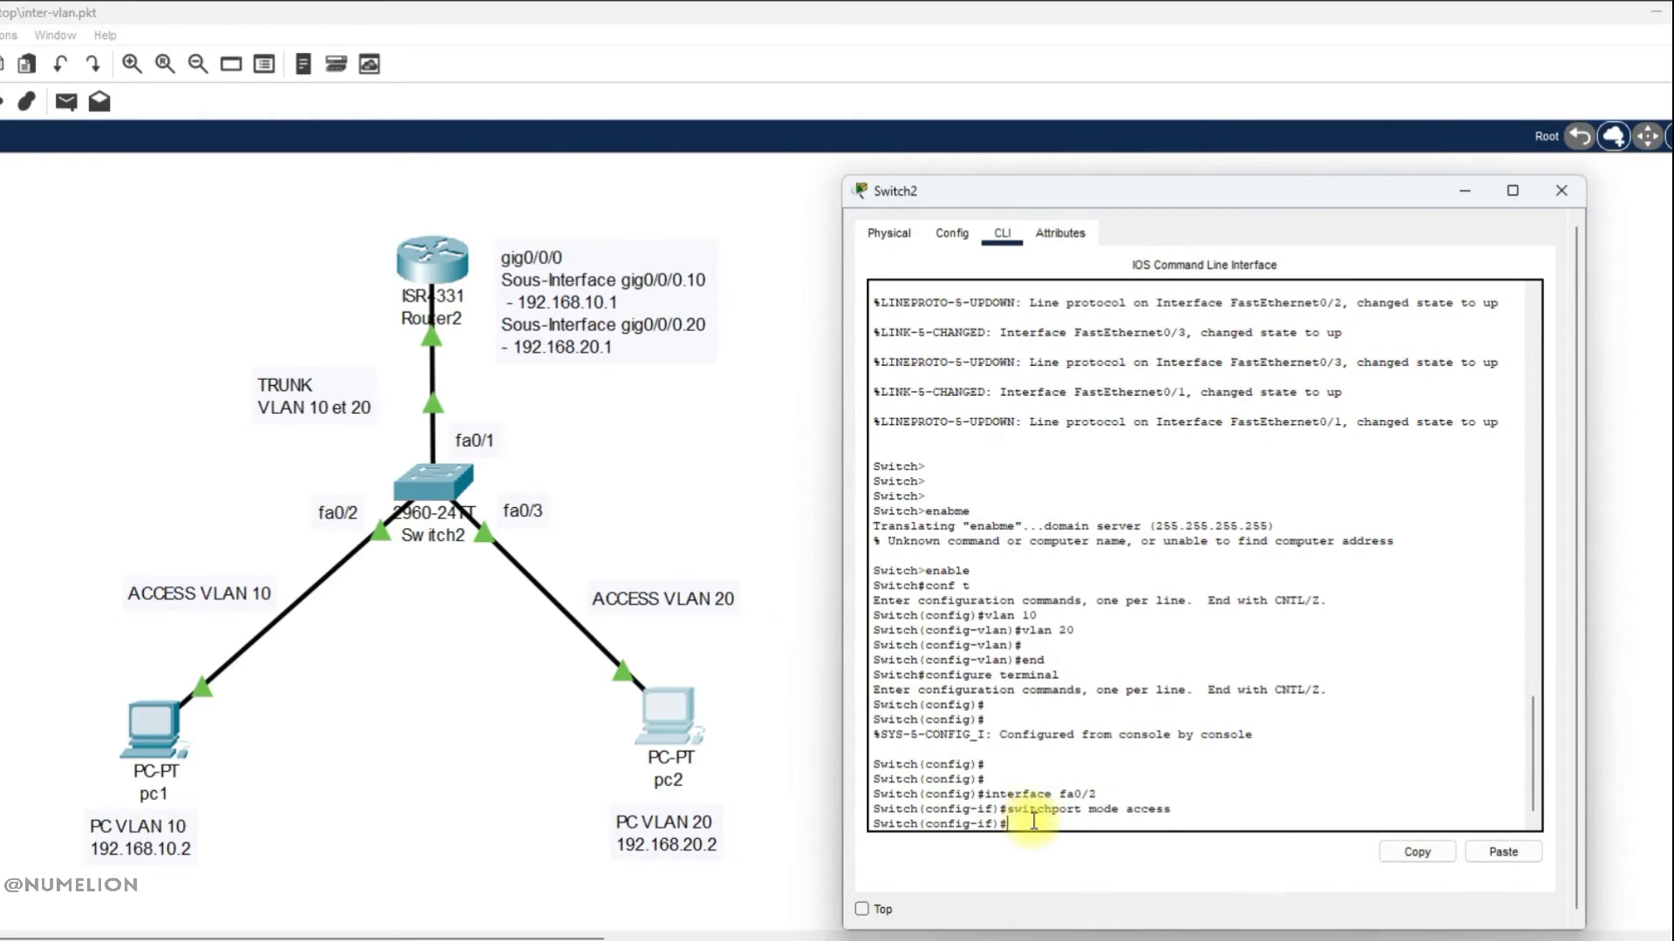
Assign Switch2's interface fa0/2 to VLAN 10 with switchport access vlan 10
key("Up")
key("BackSpace")
key("BackSpace")
key("BackSpace")
key("BackSpace")
key("BackSpace")
key("BackSpace")
key("BackSpace")
key("BackSpace")
key("BackSpace")
type("access vlan 10")
key("Return")
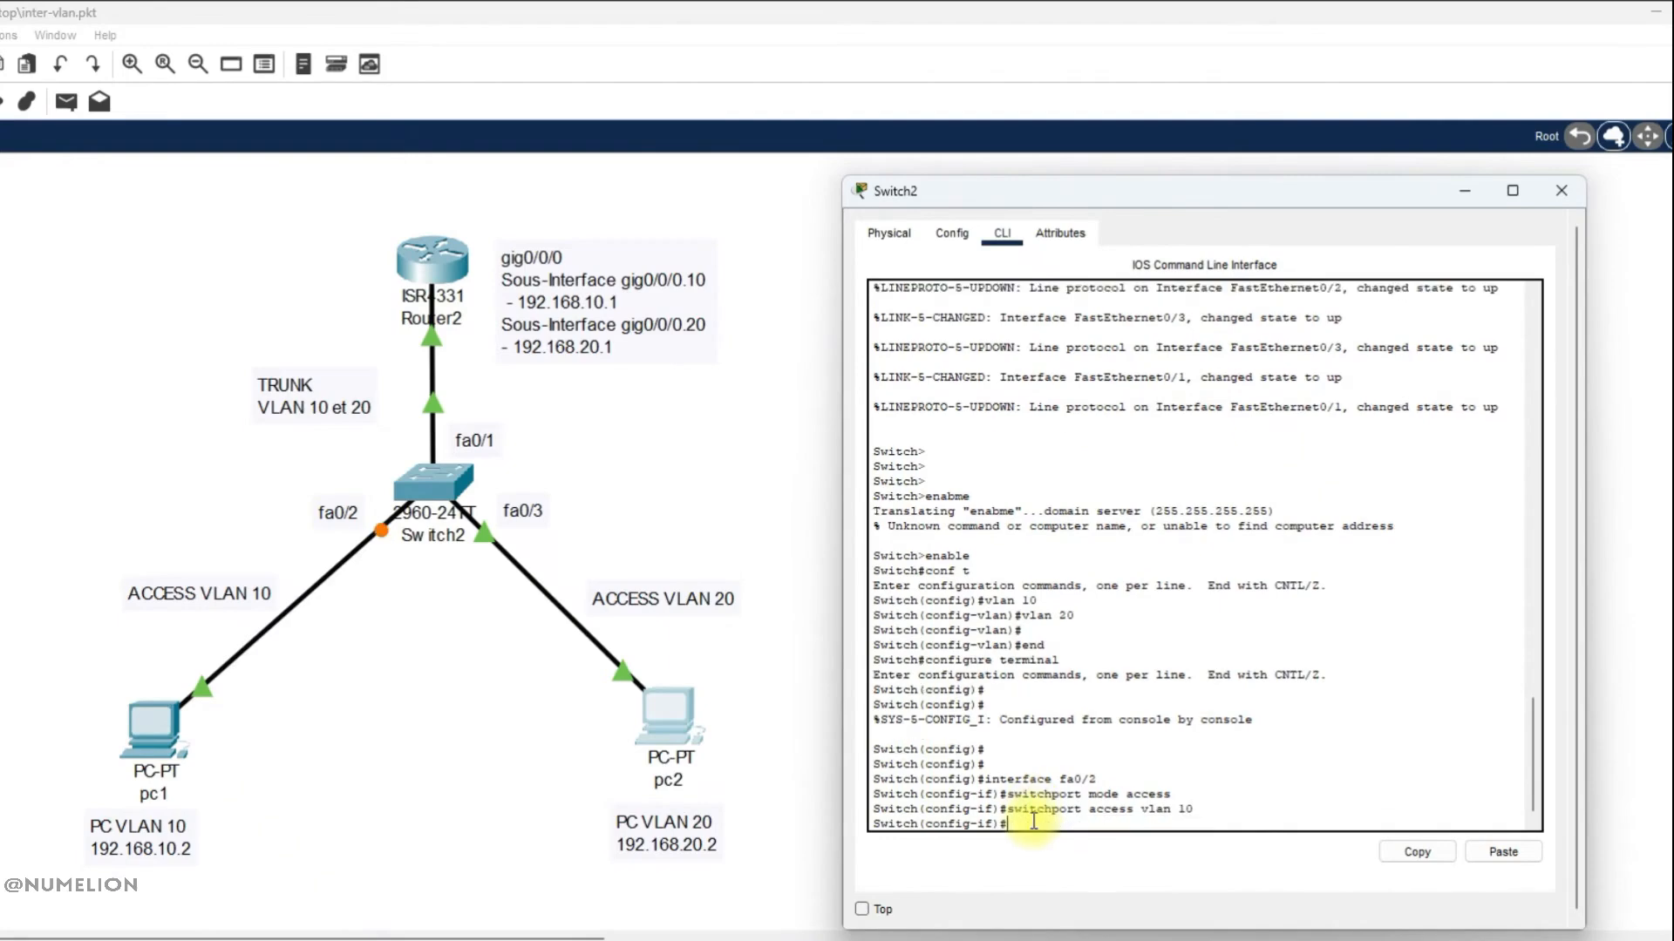
Enter configuration of interface fa0/3 on Switch2 and set its switchport mode to access
type("interface")
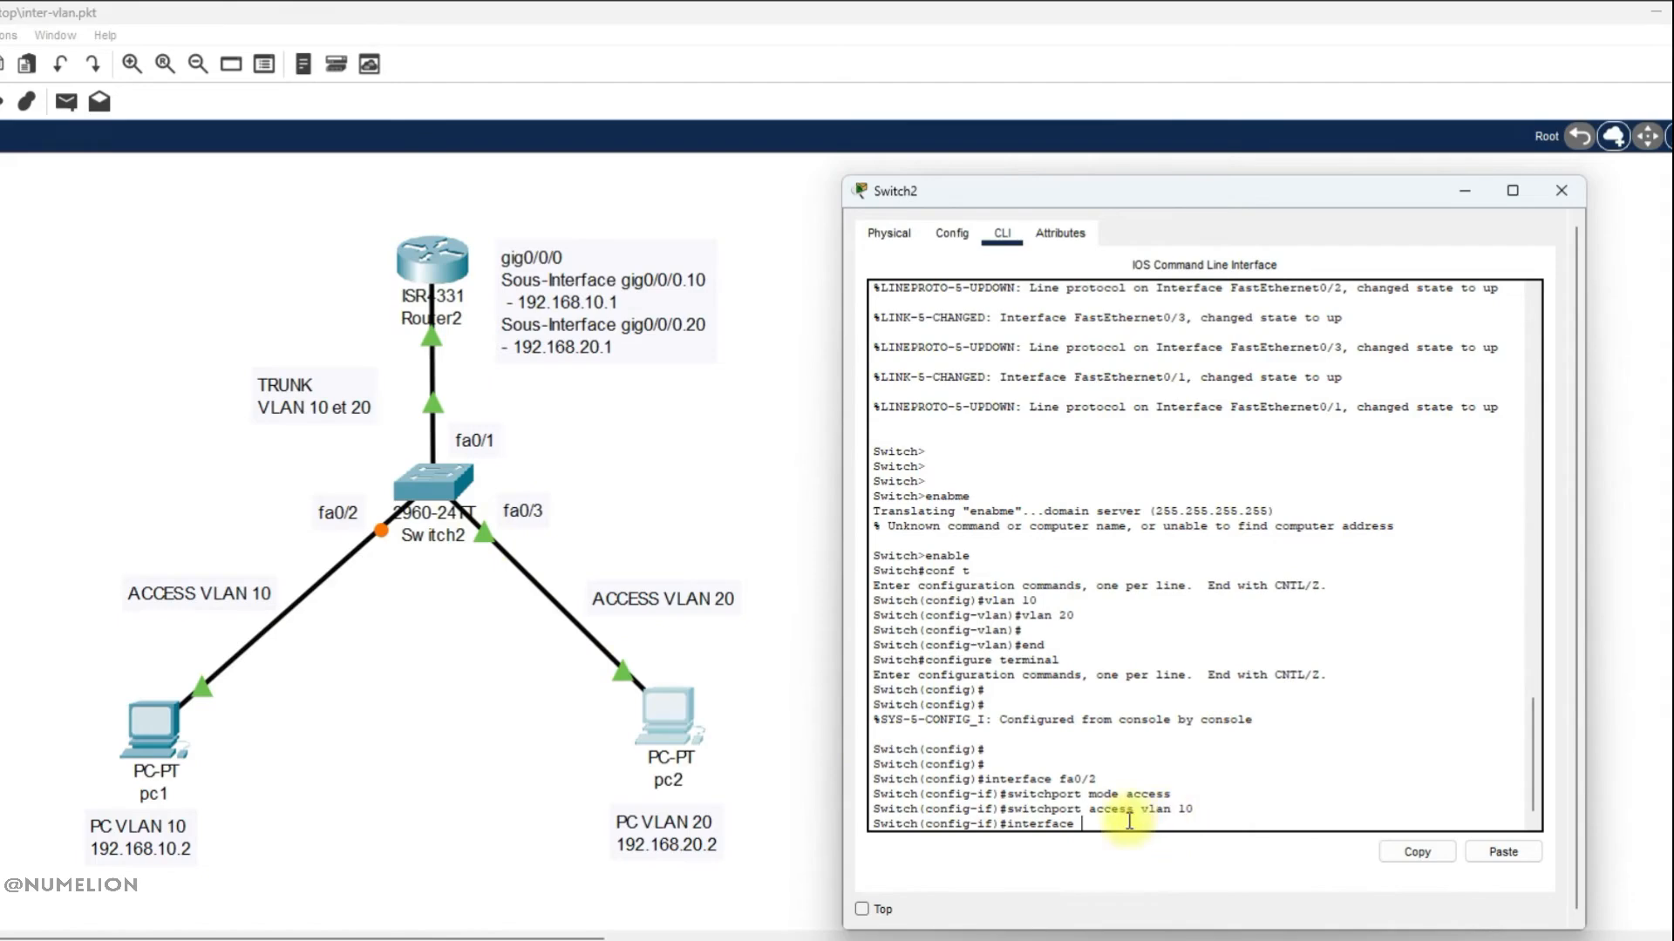
type("fa0/32")
key("Return")
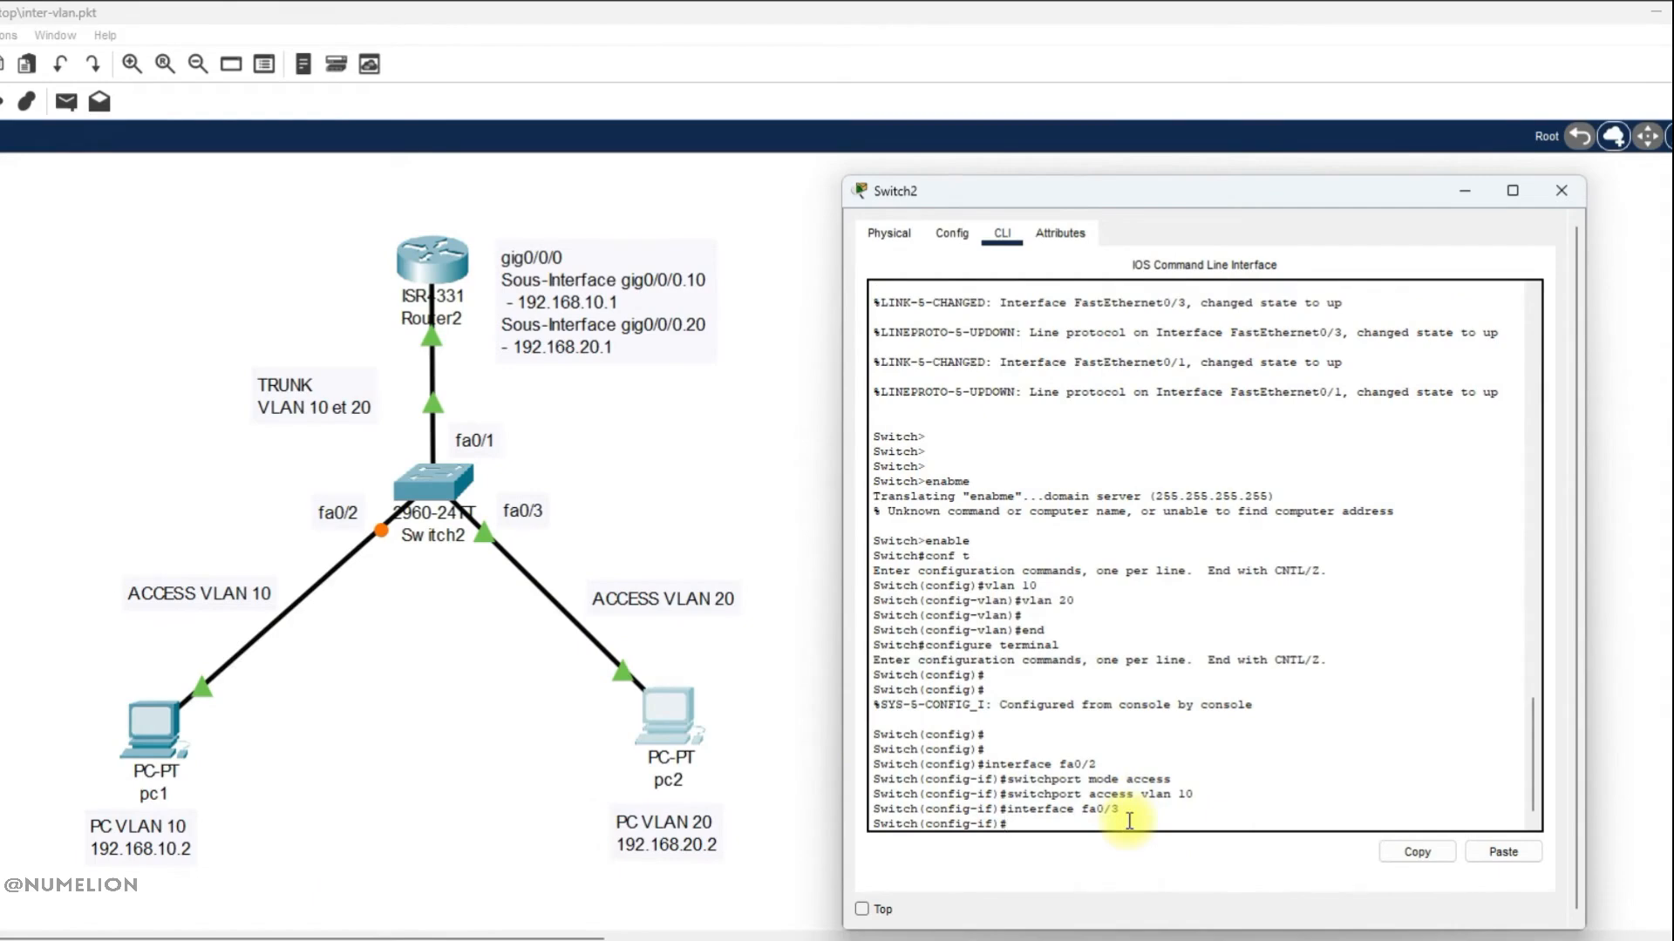
key("Up")
key("Up")
key("Up")
key("Return")
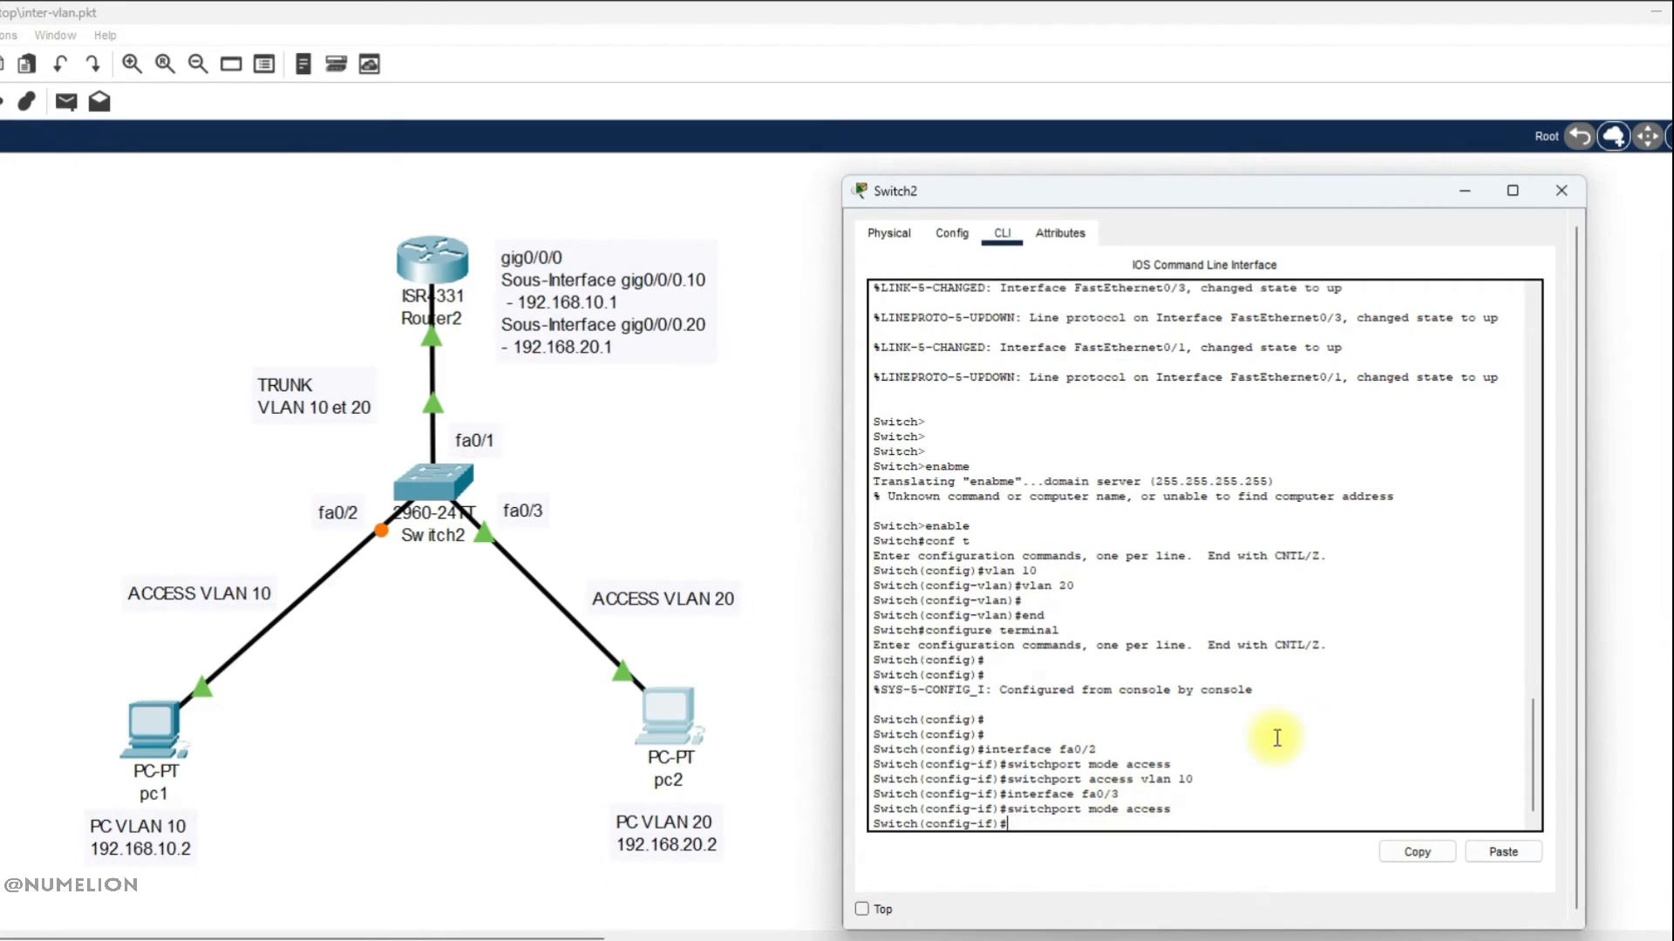
Assign Switch2's interface fa0/3 to VLAN 20 with switchport access vlan 20
key("Up")
key("Up")
key("Up")
key("BackSpace")
type("20")
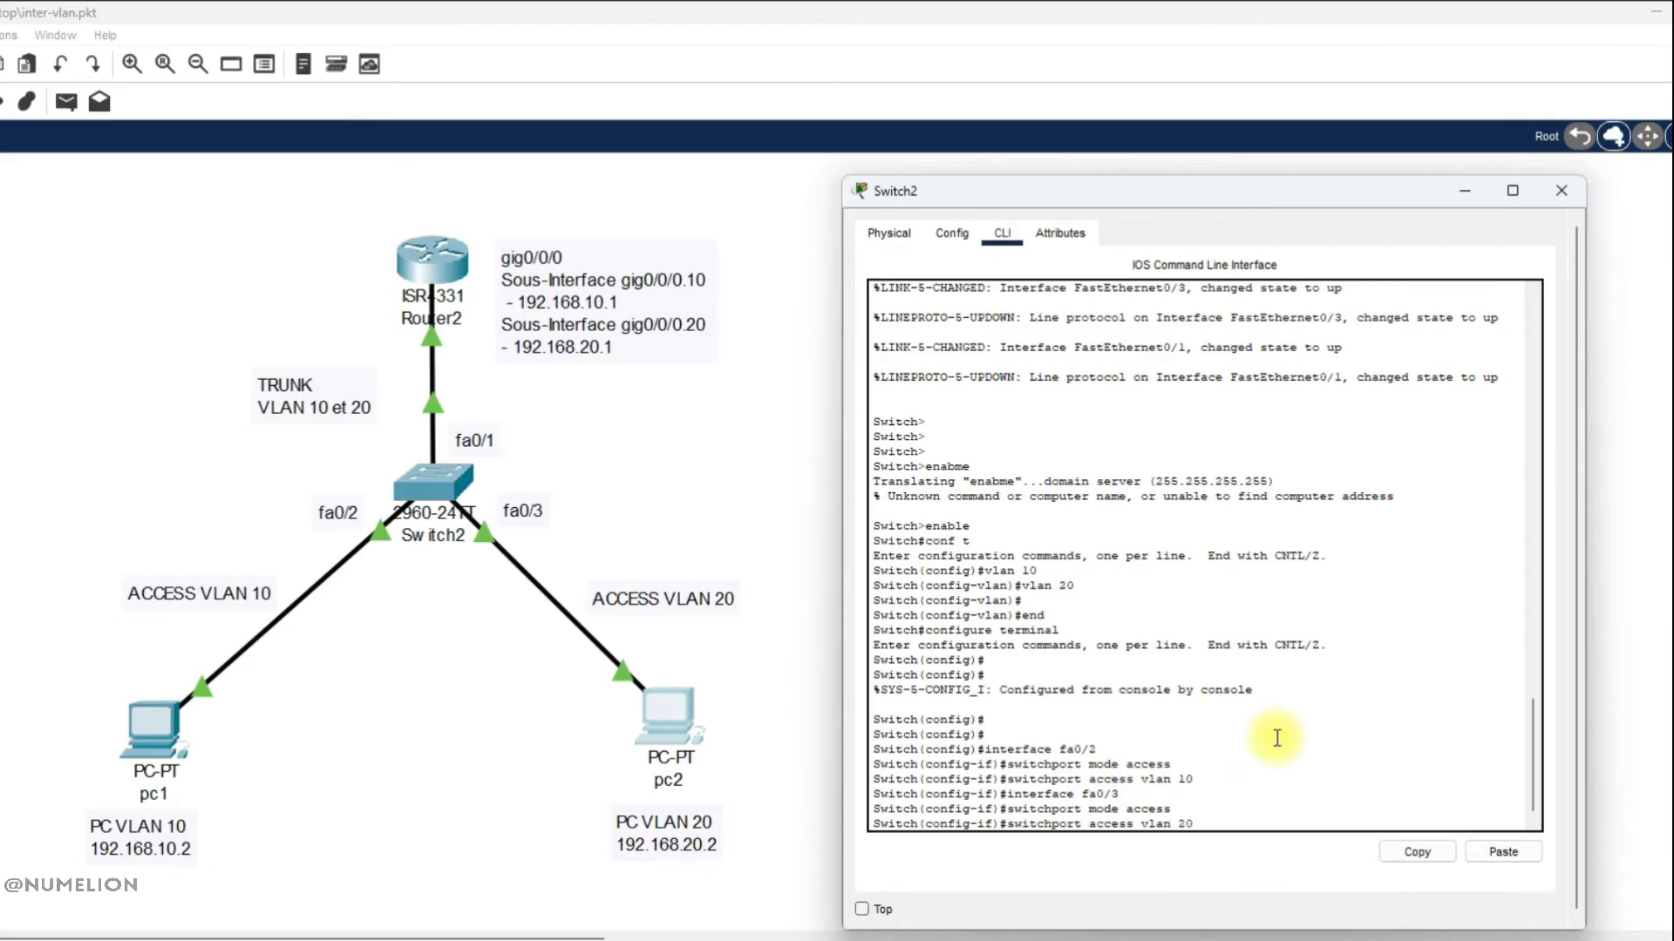
key("Return")
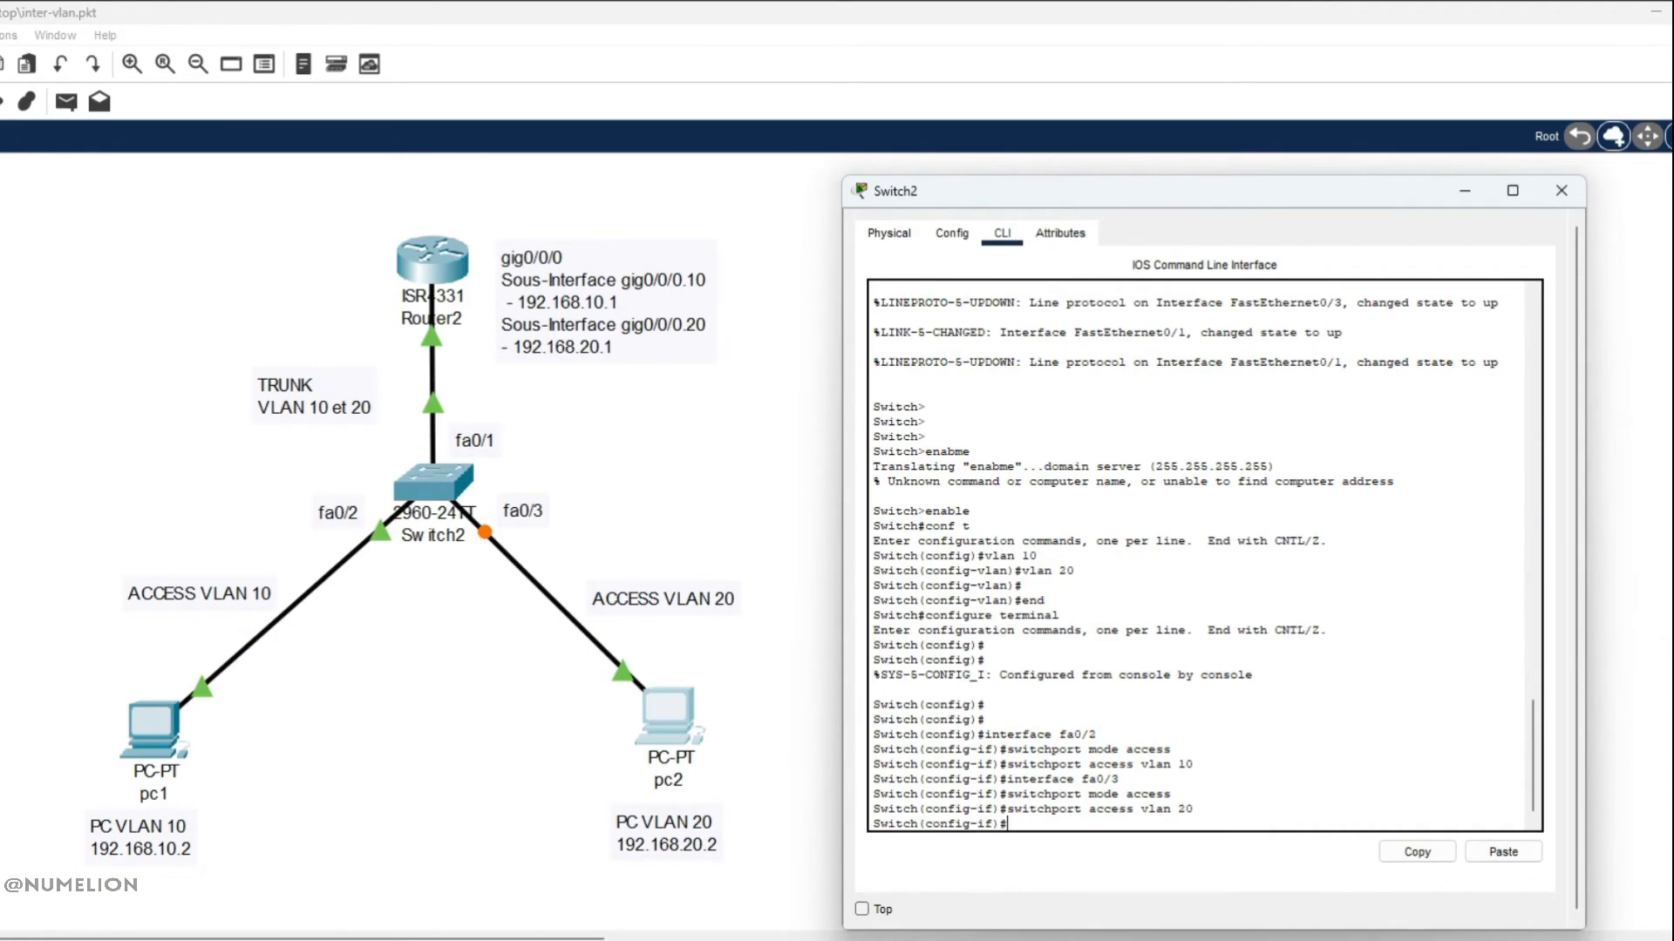
Repeat the ping to 192.168.10.2 from pc2's command prompt, abort it, and minimize the pc2 window
mouse_move(994, 940)
left_click(1195, 939)
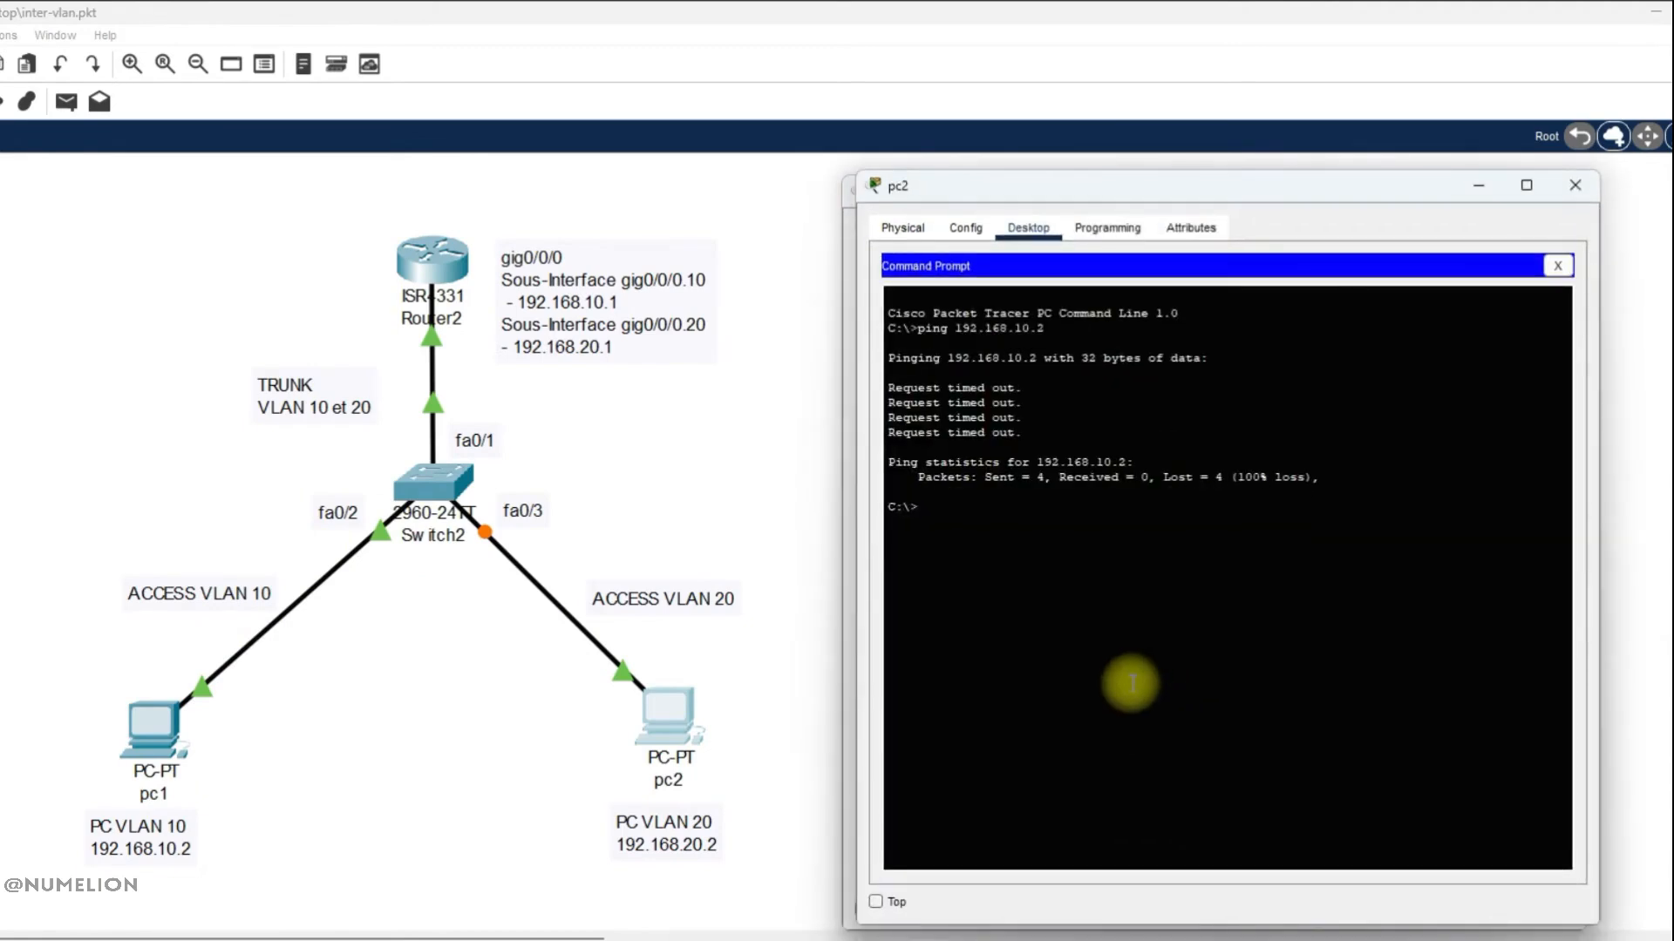
key("Up")
key("Return")
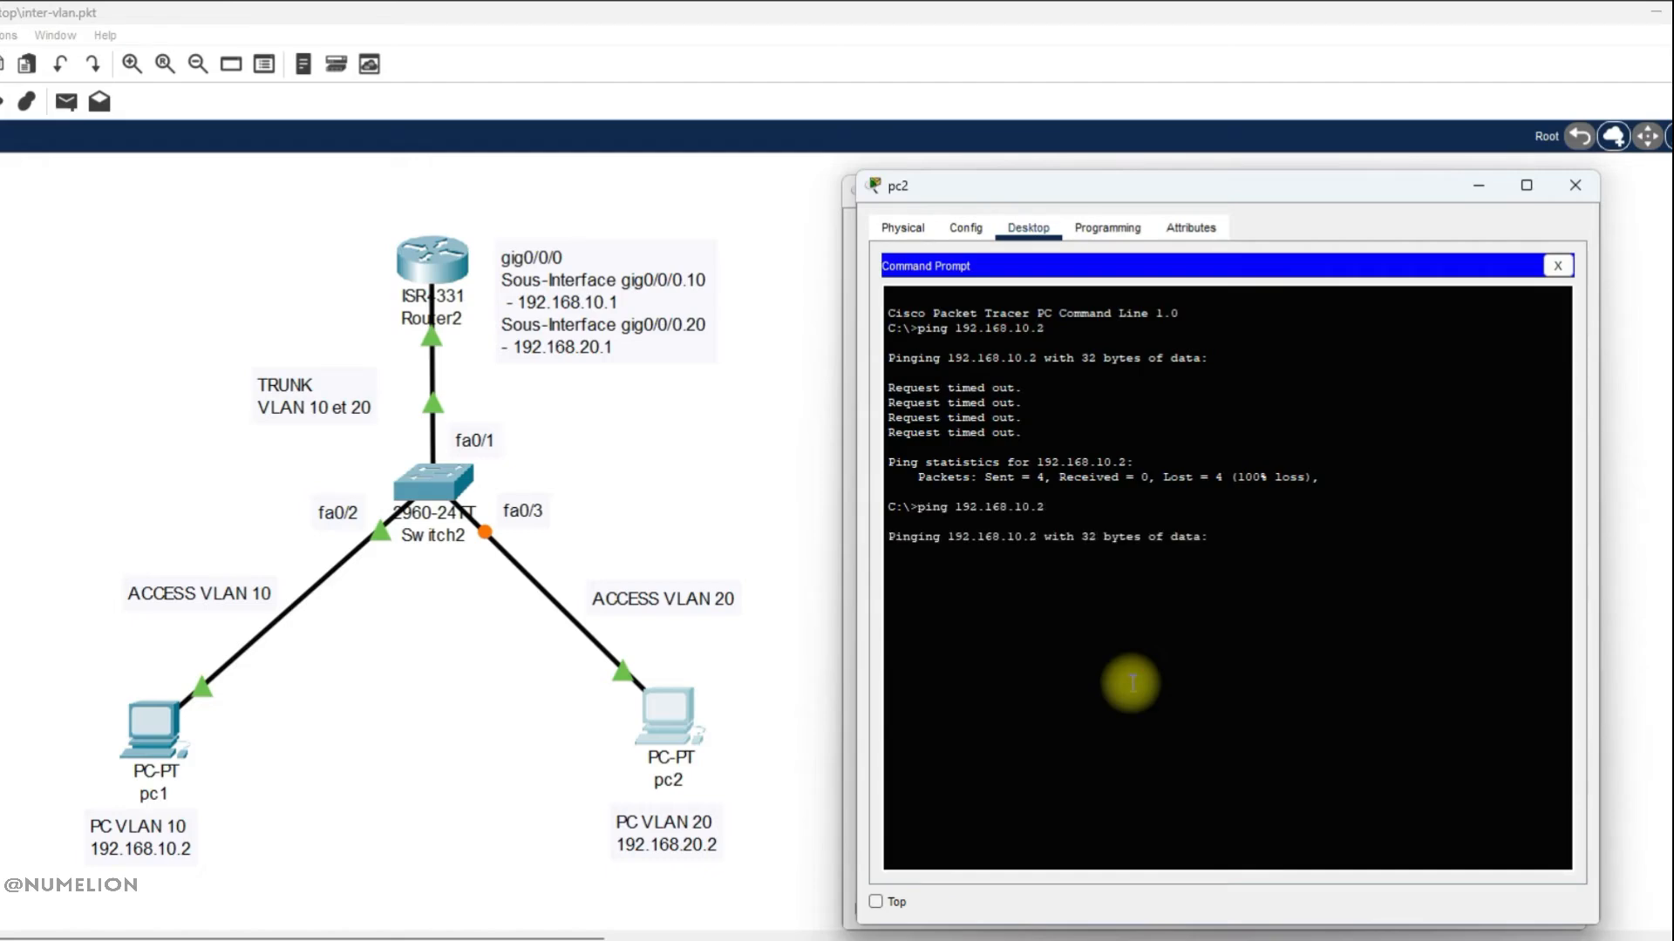
key("ctrl+c")
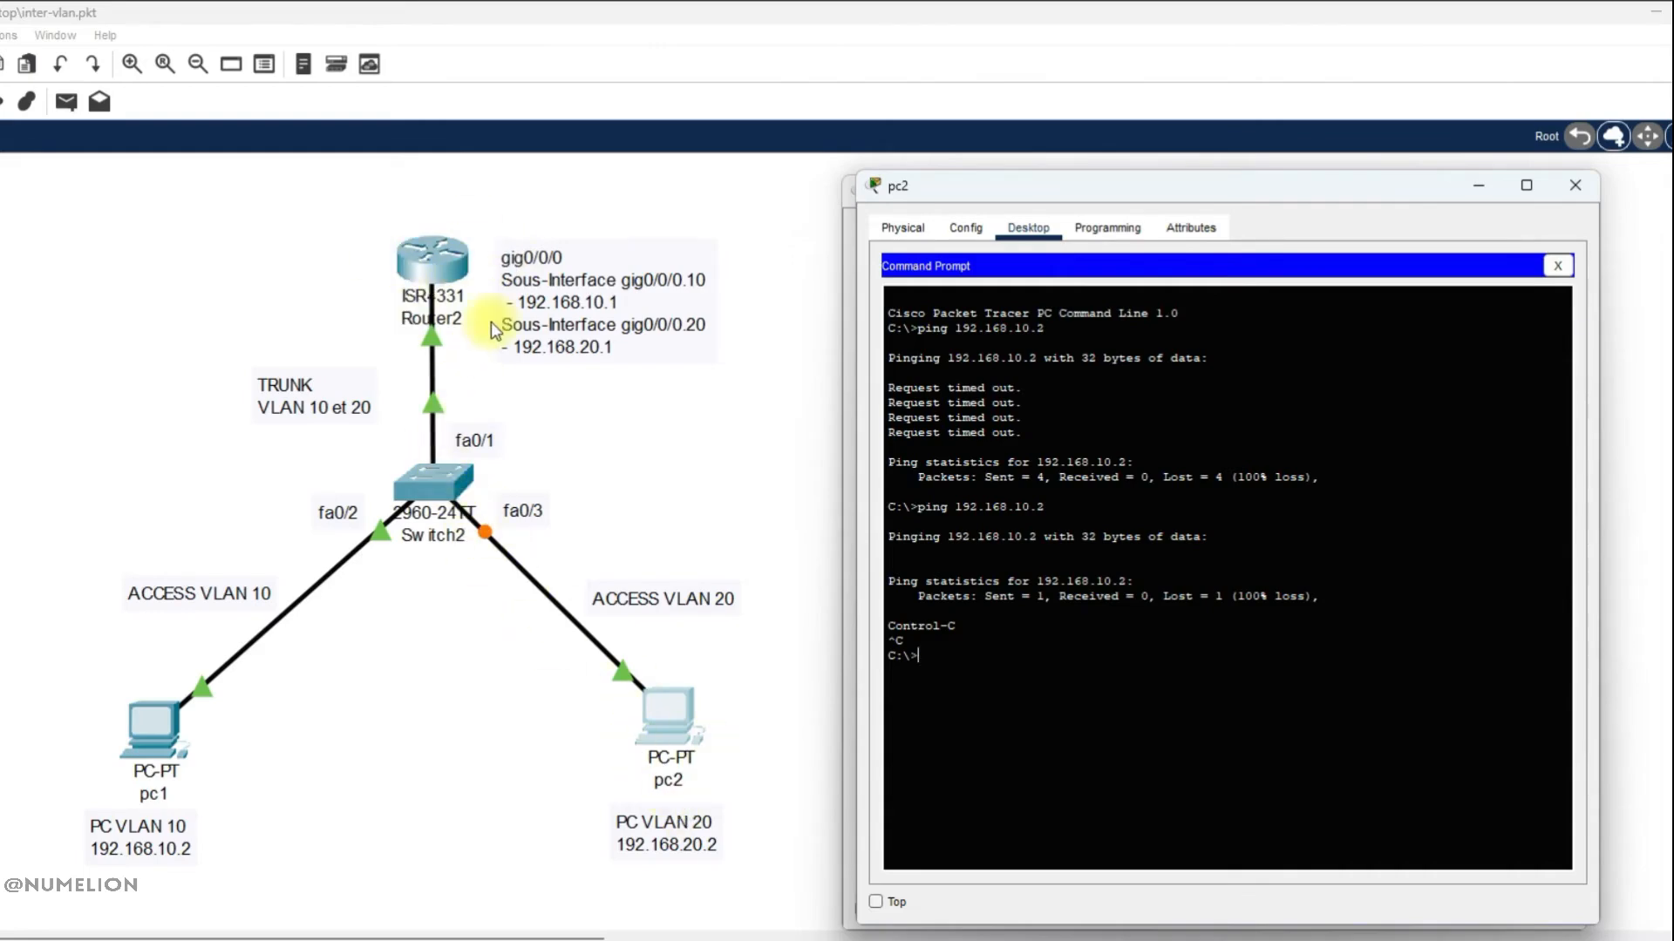
left_click(1475, 187)
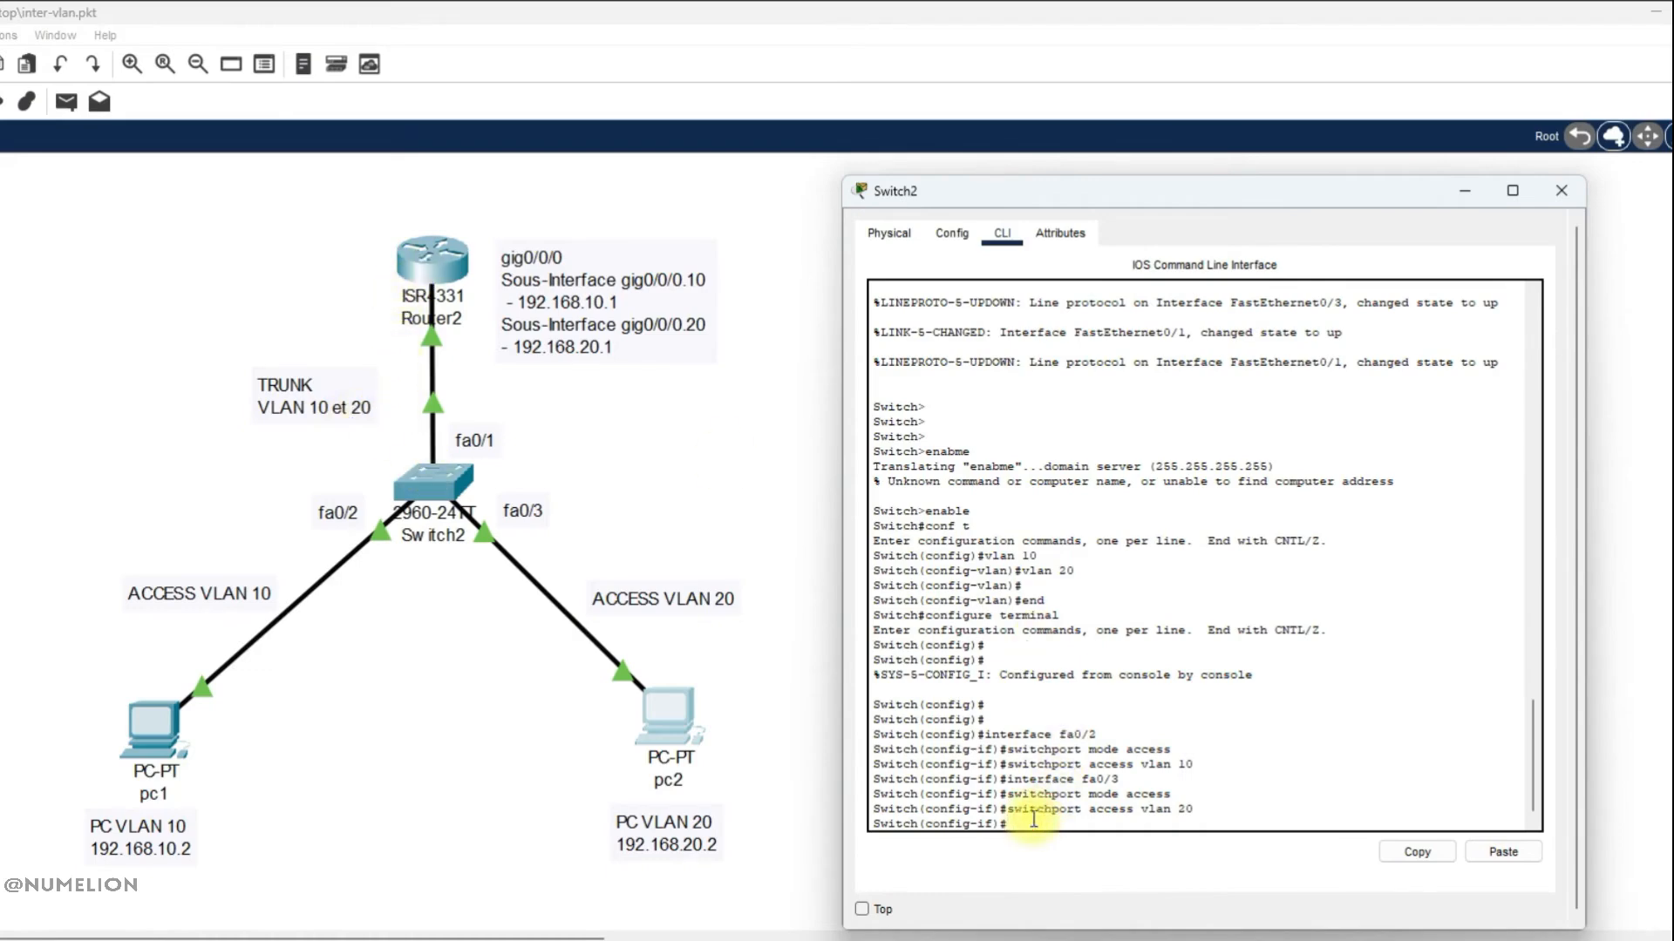
On Switch2's interface fa0/1, enter no switchport mode access and set the switchport mode to trunk
type("interface fa0/1")
key("Return")
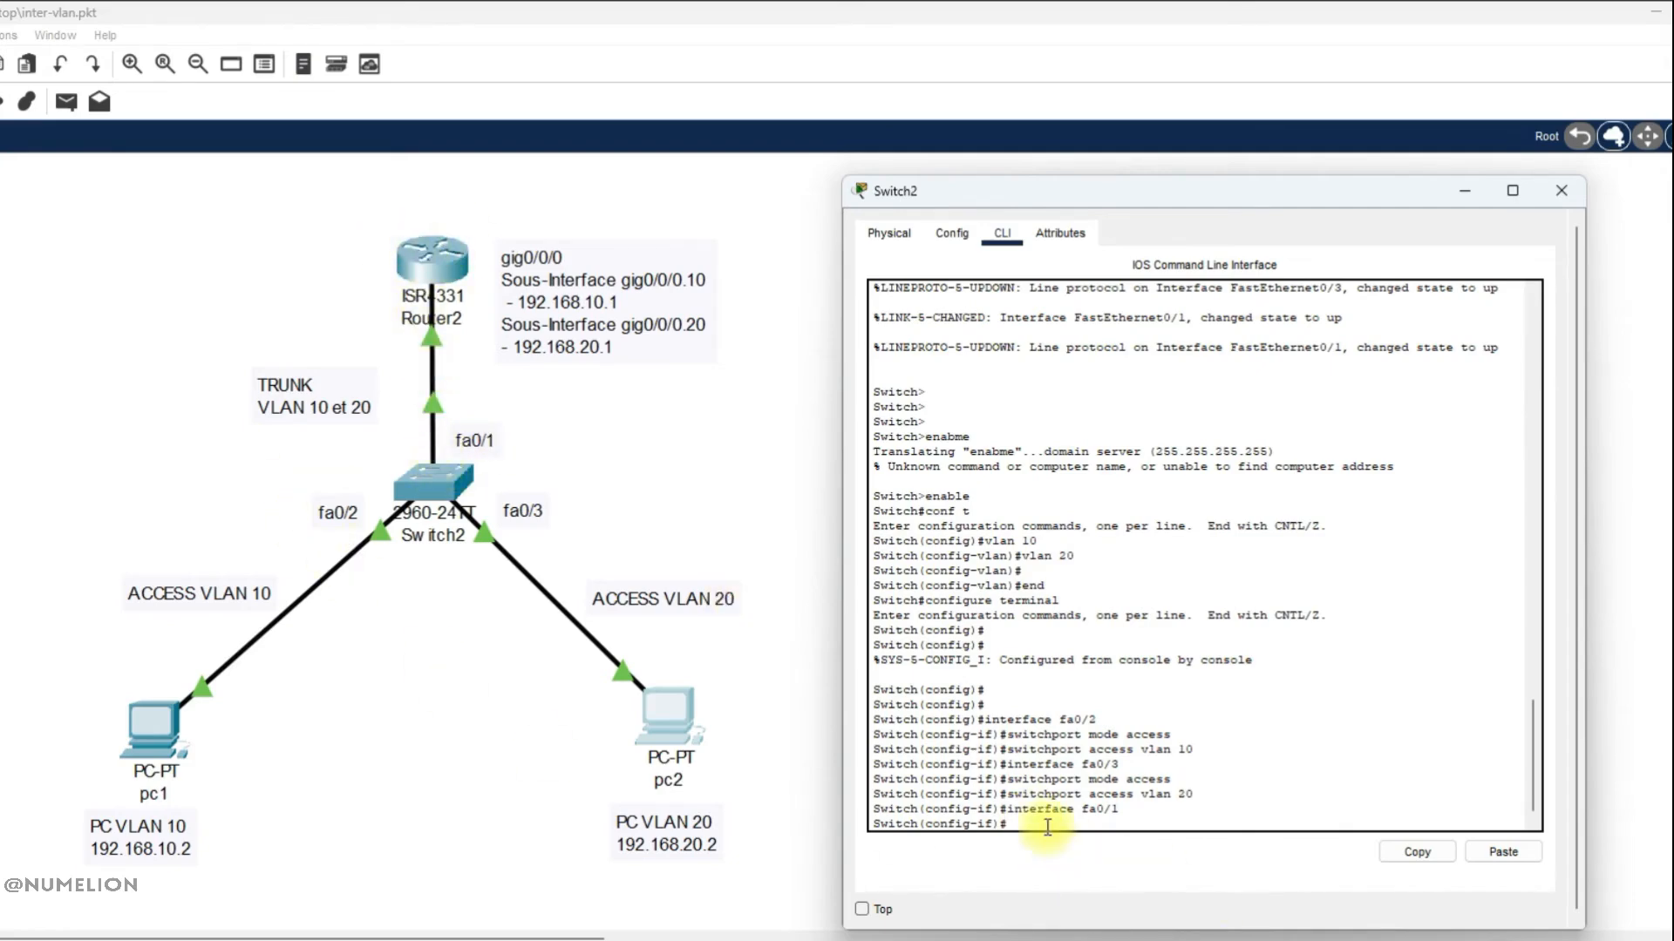
type("no switchport mode access")
key("Return")
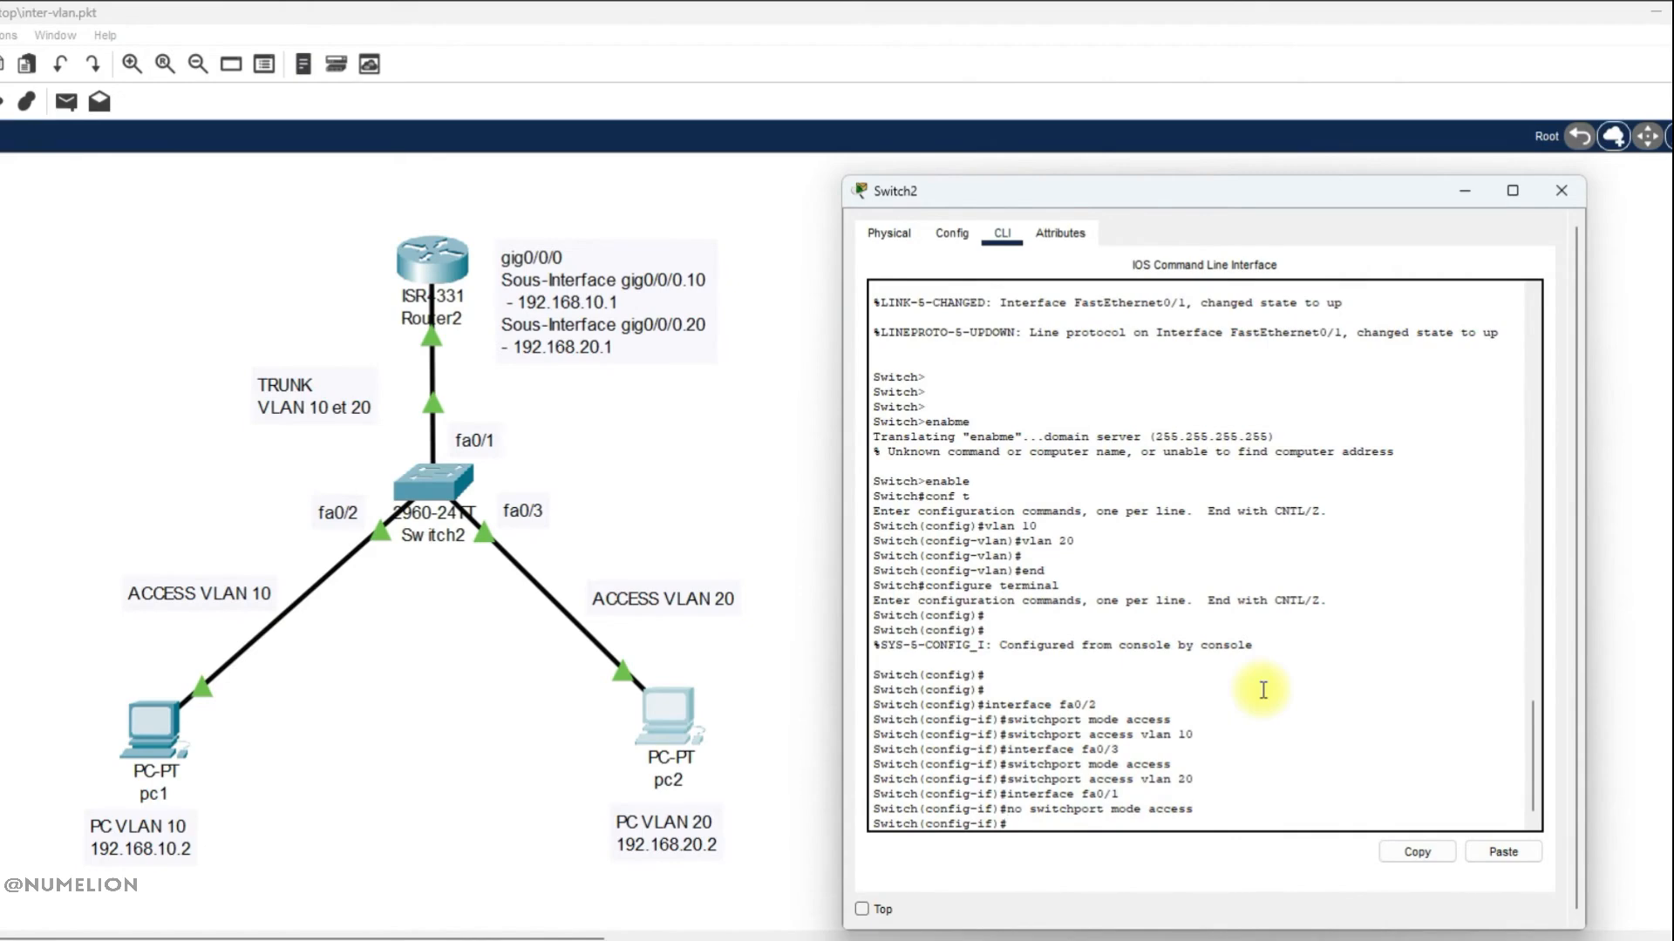
type("switchport mode trunk")
key("Return")
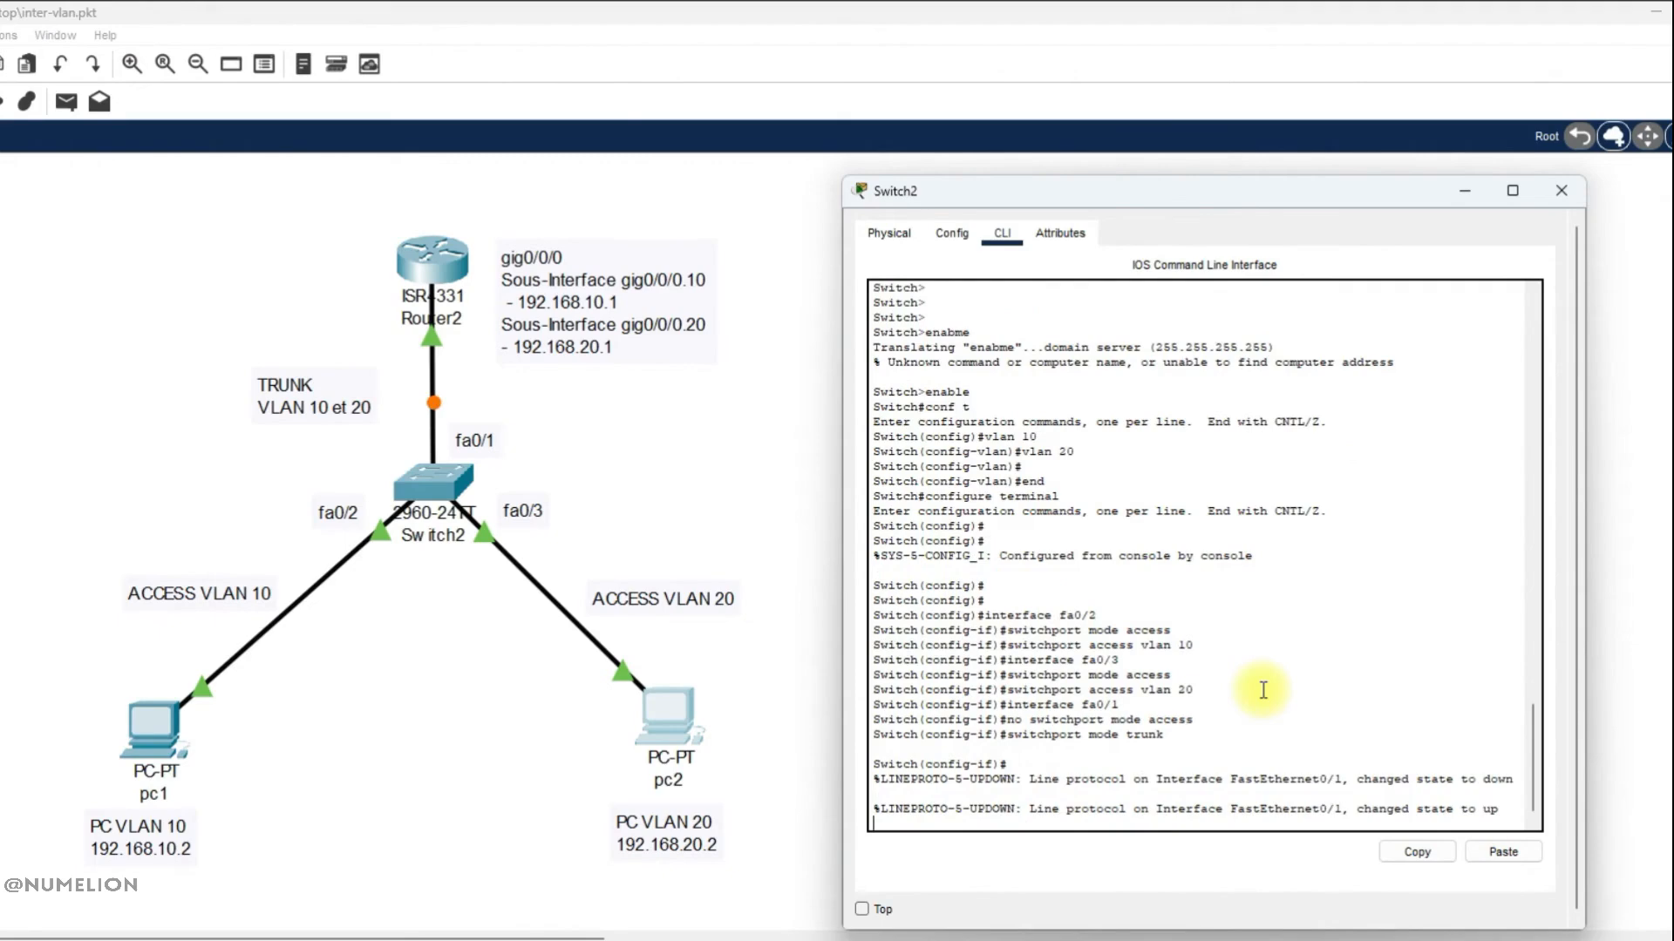
key("Return")
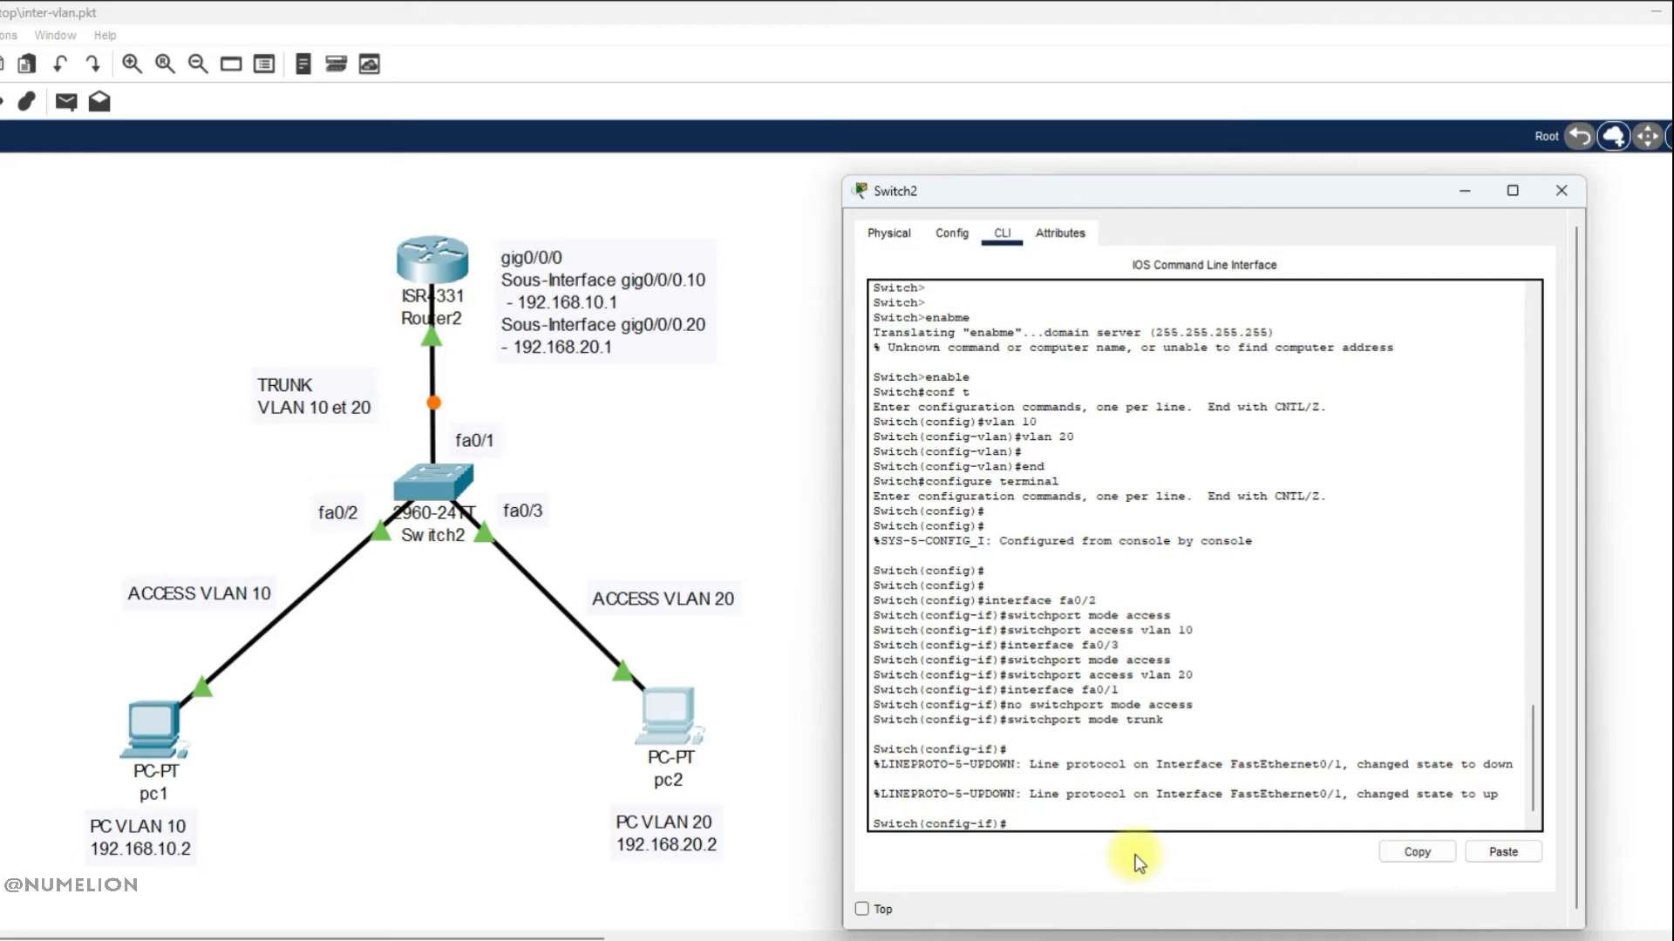
Allow VLANs 10,20 on the fa0/1 trunk with switchport trunk allowed vlan
type("switchport trunk allowed vlan 10,20")
key("Left")
key("Left")
key("BackSpace")
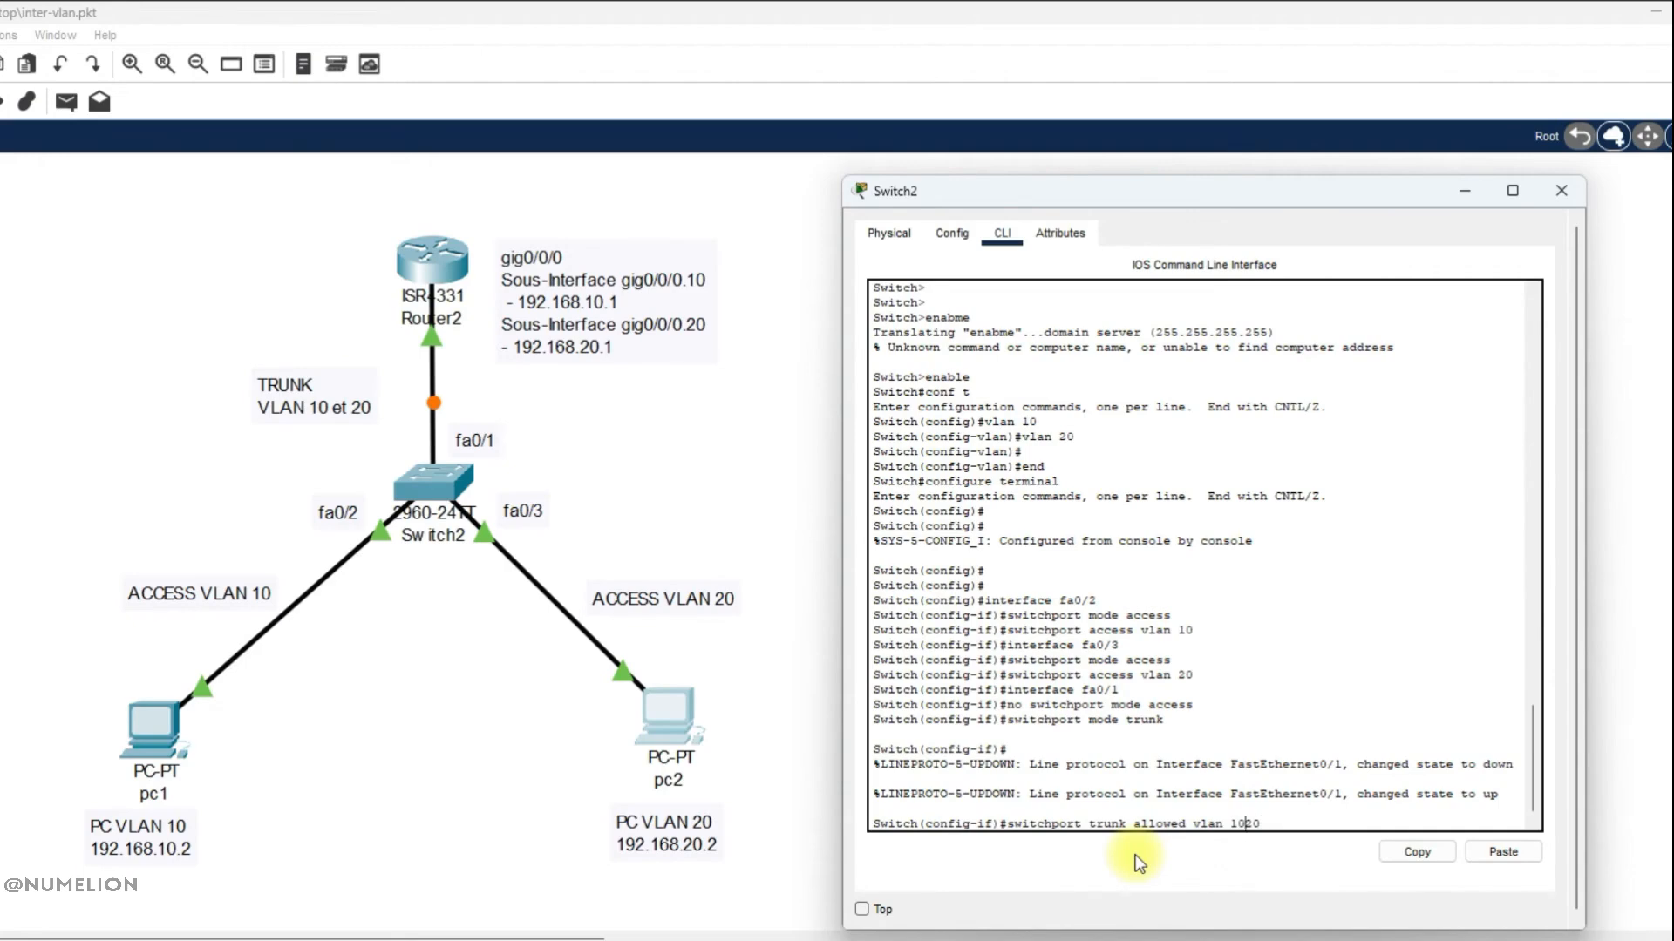
type("-")
key("BackSpace")
type(",")
key("BackSpace")
type("-")
key("BackSpace")
type(",")
key("Return")
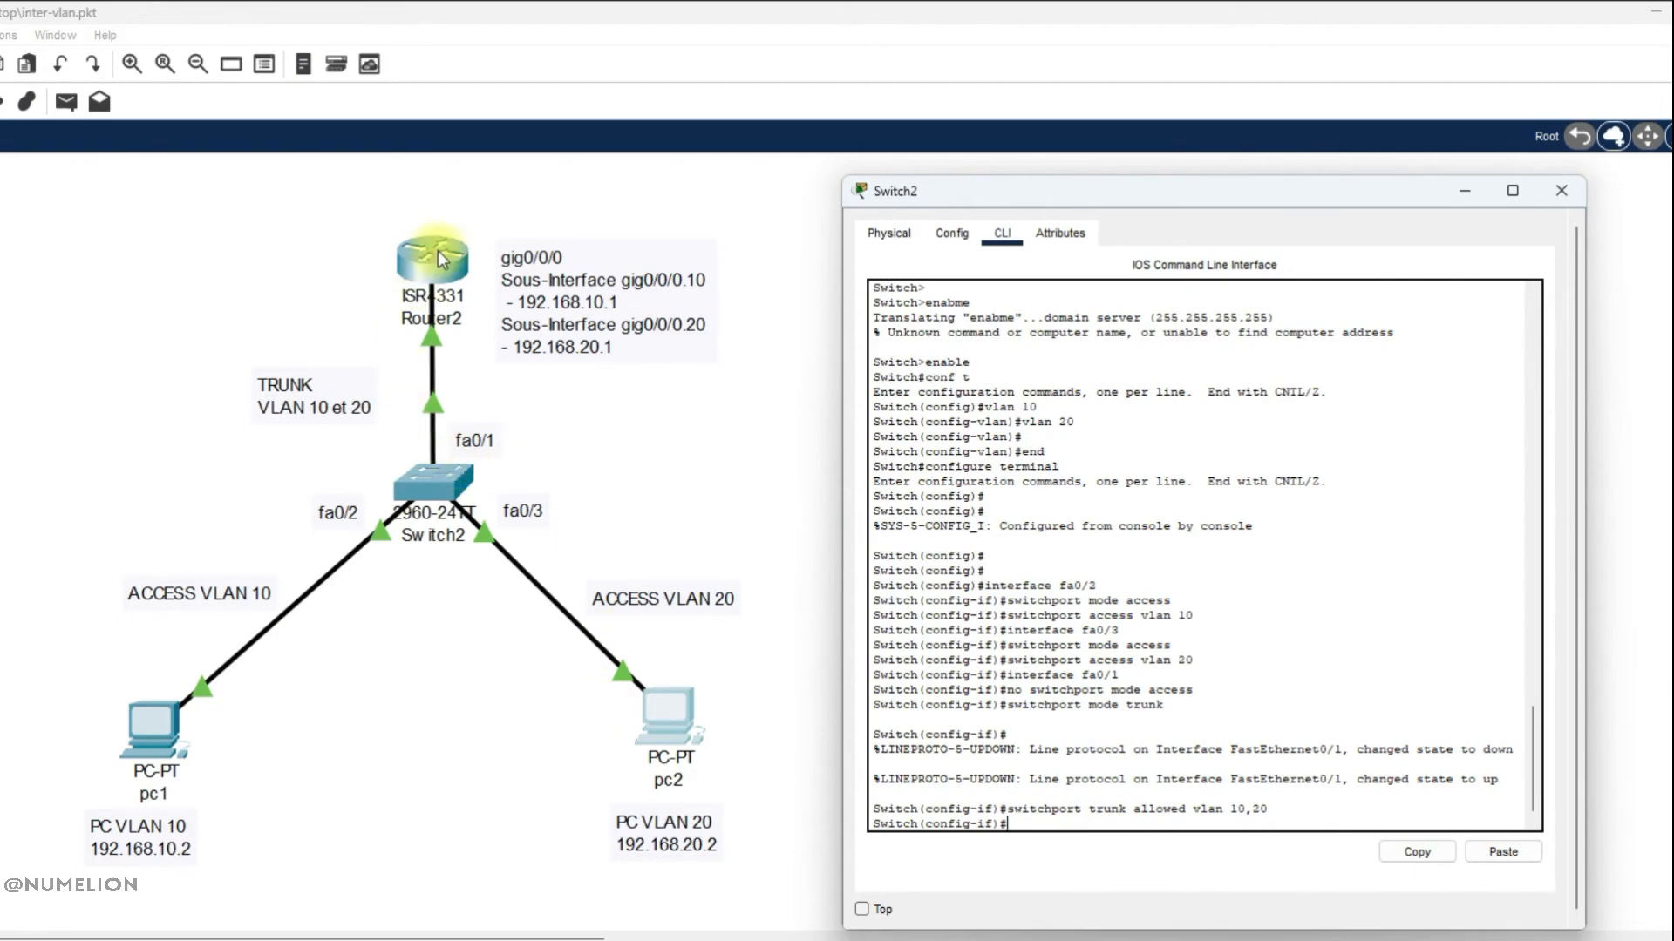
End configuration mode on Switch2 to return to privileged EXEC mode
type("end")
key("Return")
key("Return")
key("Return")
key("Return")
key("Return")
key("Return")
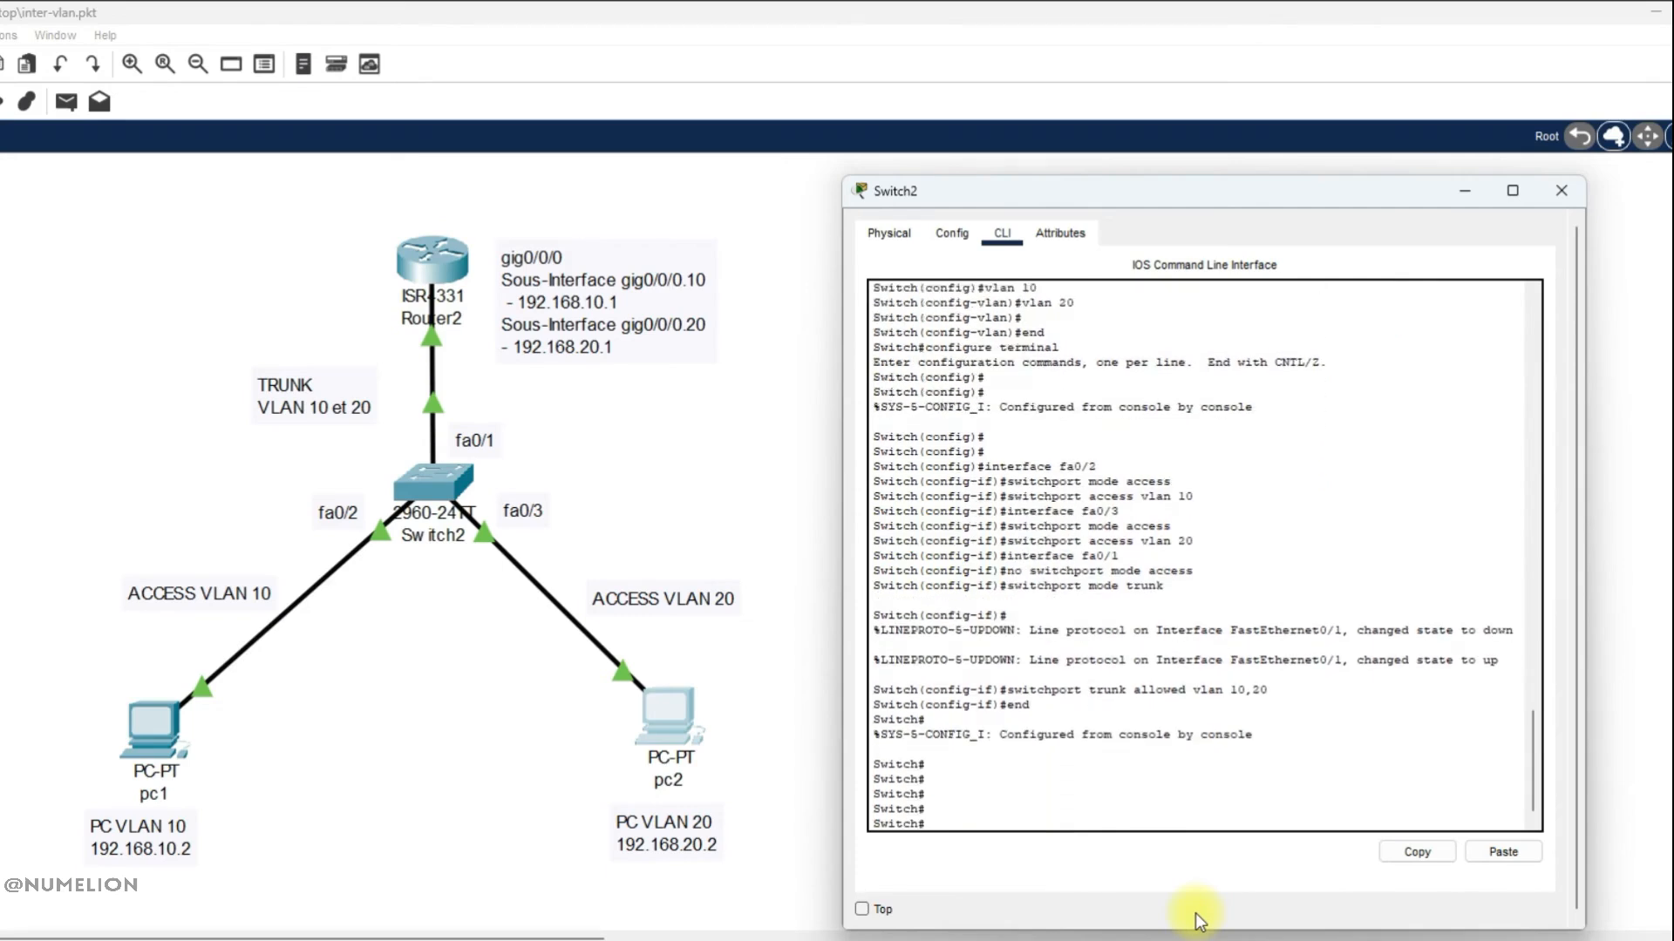
Display Switch2's running configuration, examine the trunk and access settings of FastEthernet0/1 to FastEthernet0/3, and close the Switch2 window
type("show running-conf")
key("Return")
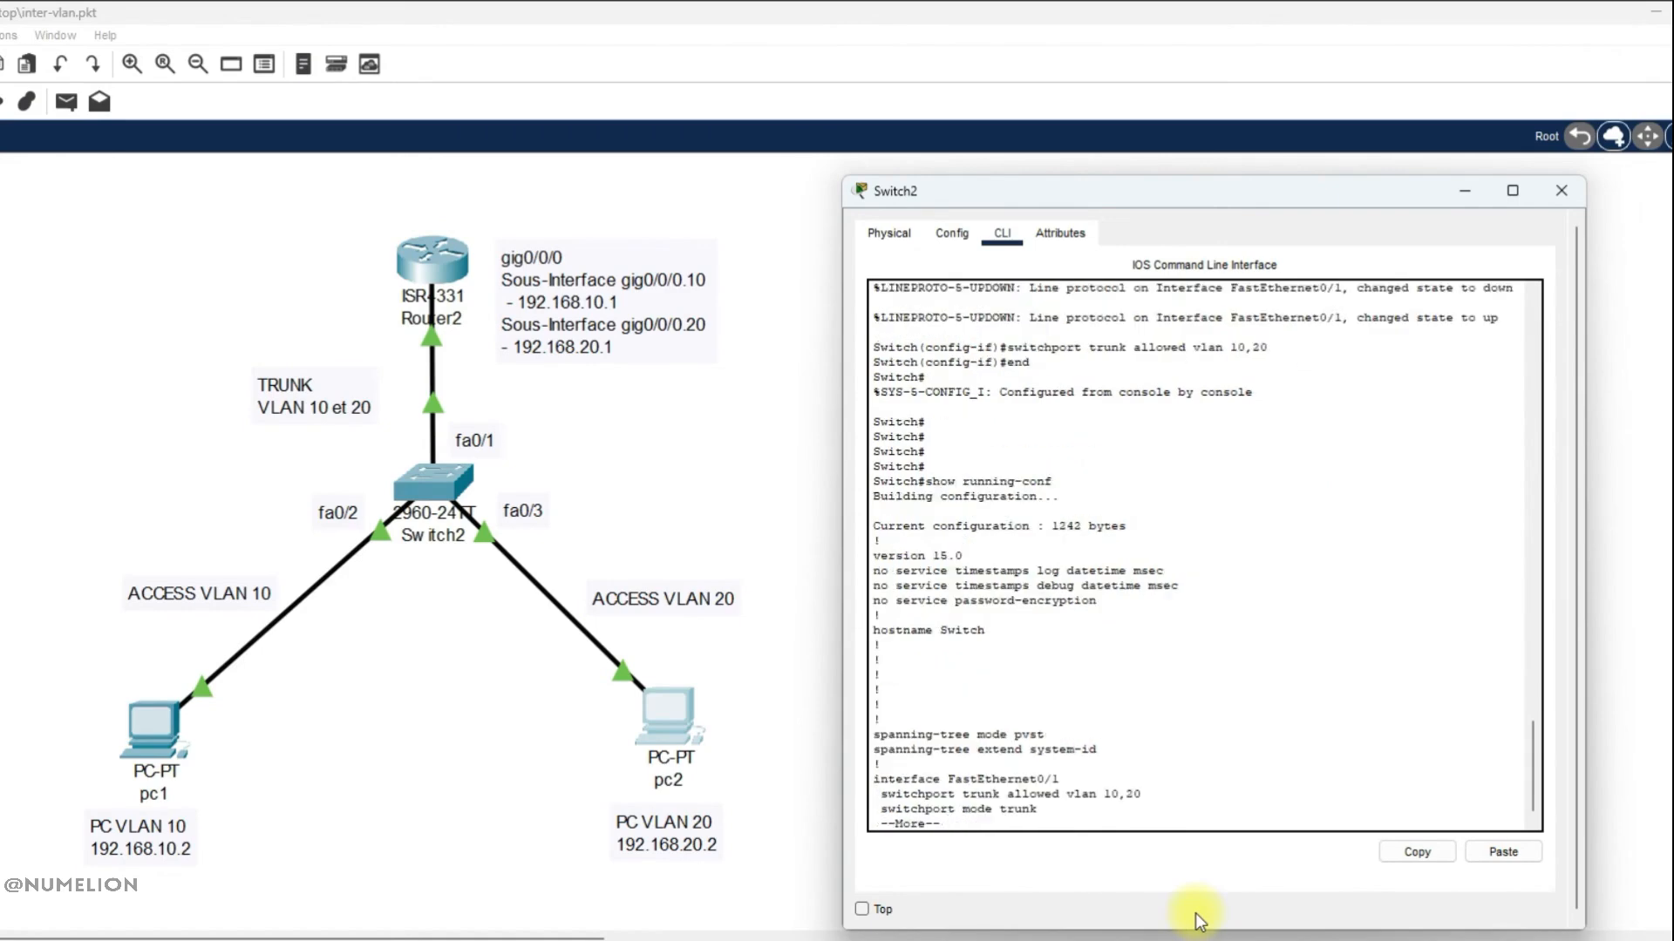
key("Return")
key("Return")
key("Return")
key("Return")
key("Return")
key("Return")
key("Return")
key("Return")
key("Return")
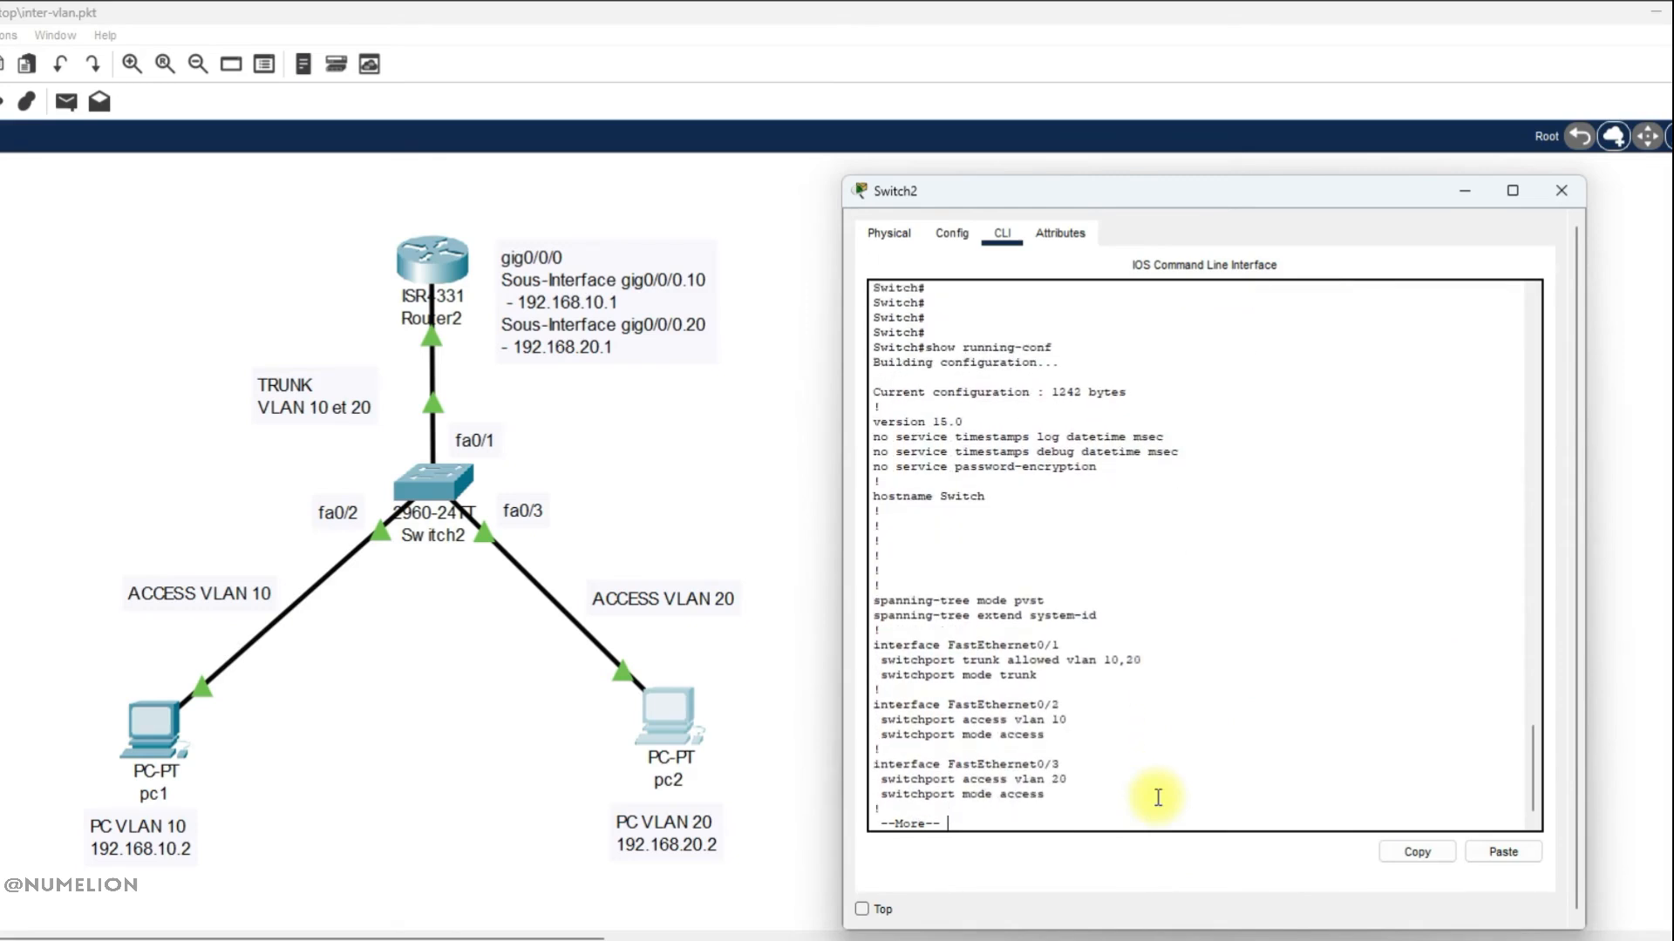
left_click_drag(1057, 793, 881, 767)
left_click(962, 788)
left_click(994, 766)
left_click_drag(1067, 779, 948, 779)
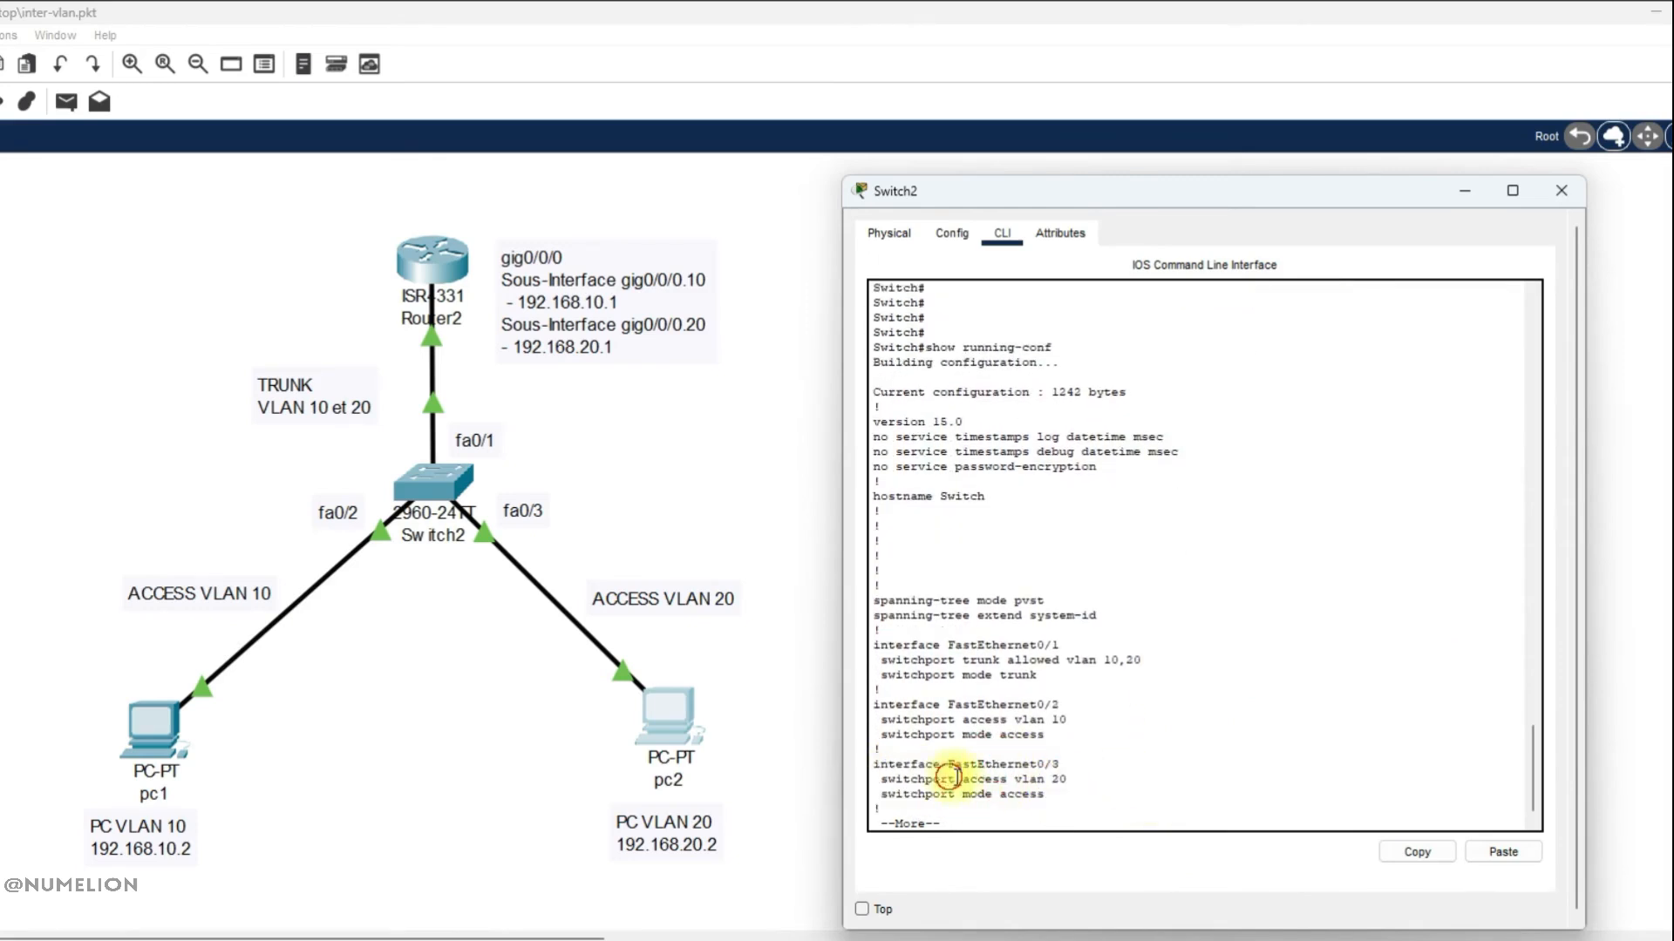
left_click_drag(1069, 720, 911, 720)
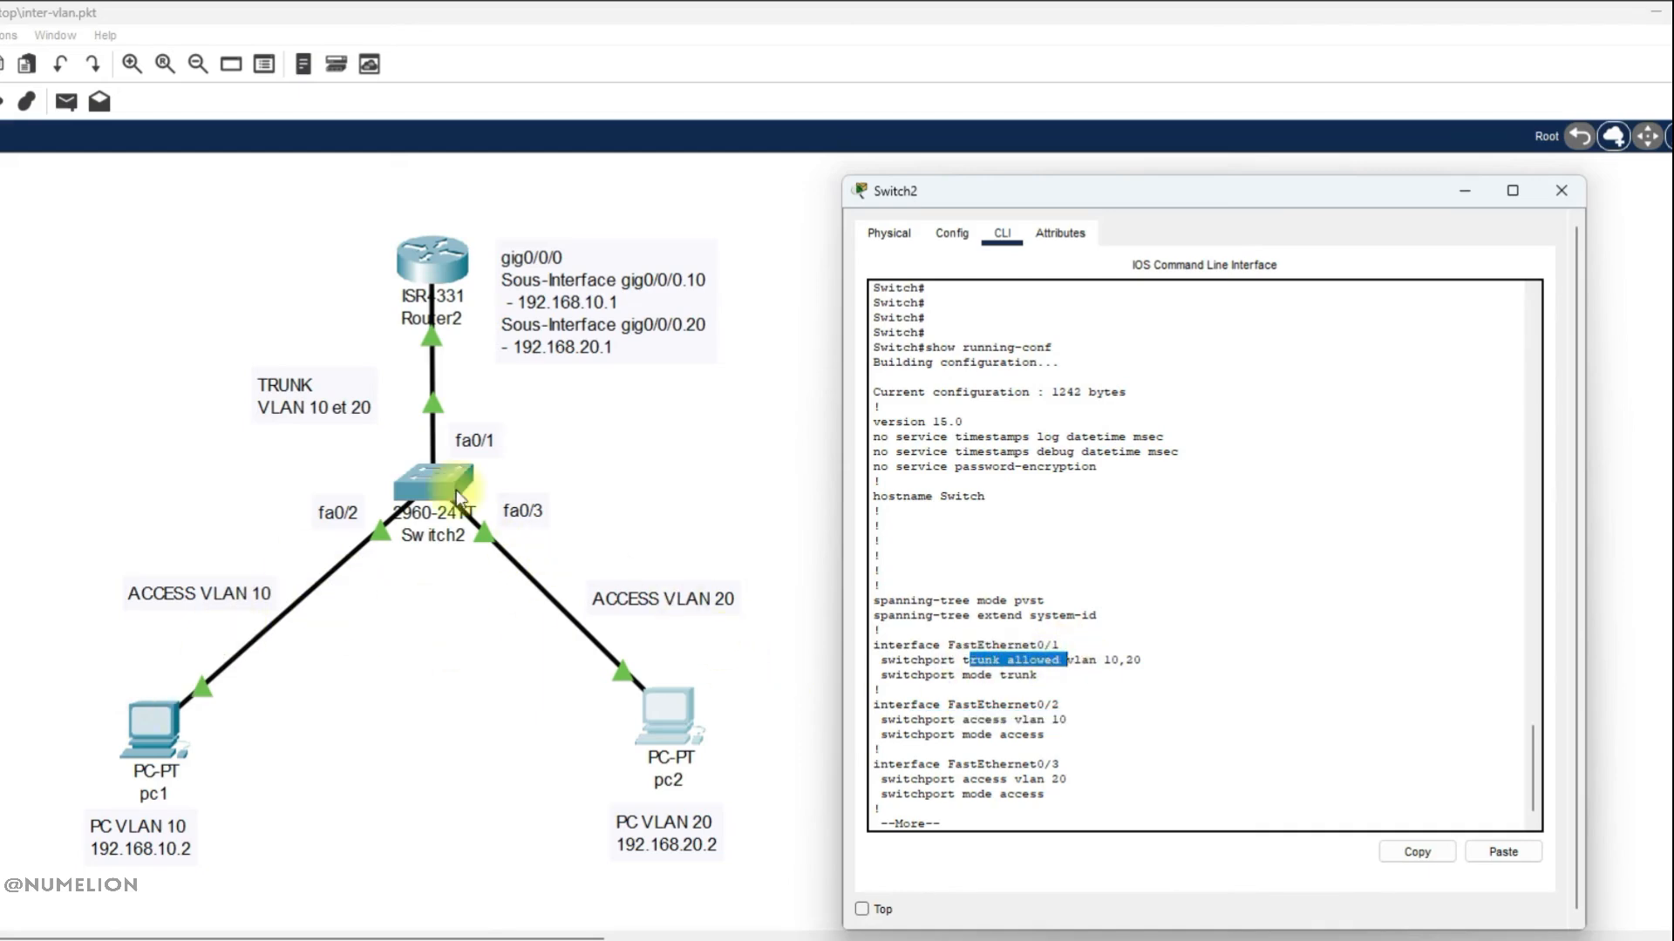
left_click(1117, 665)
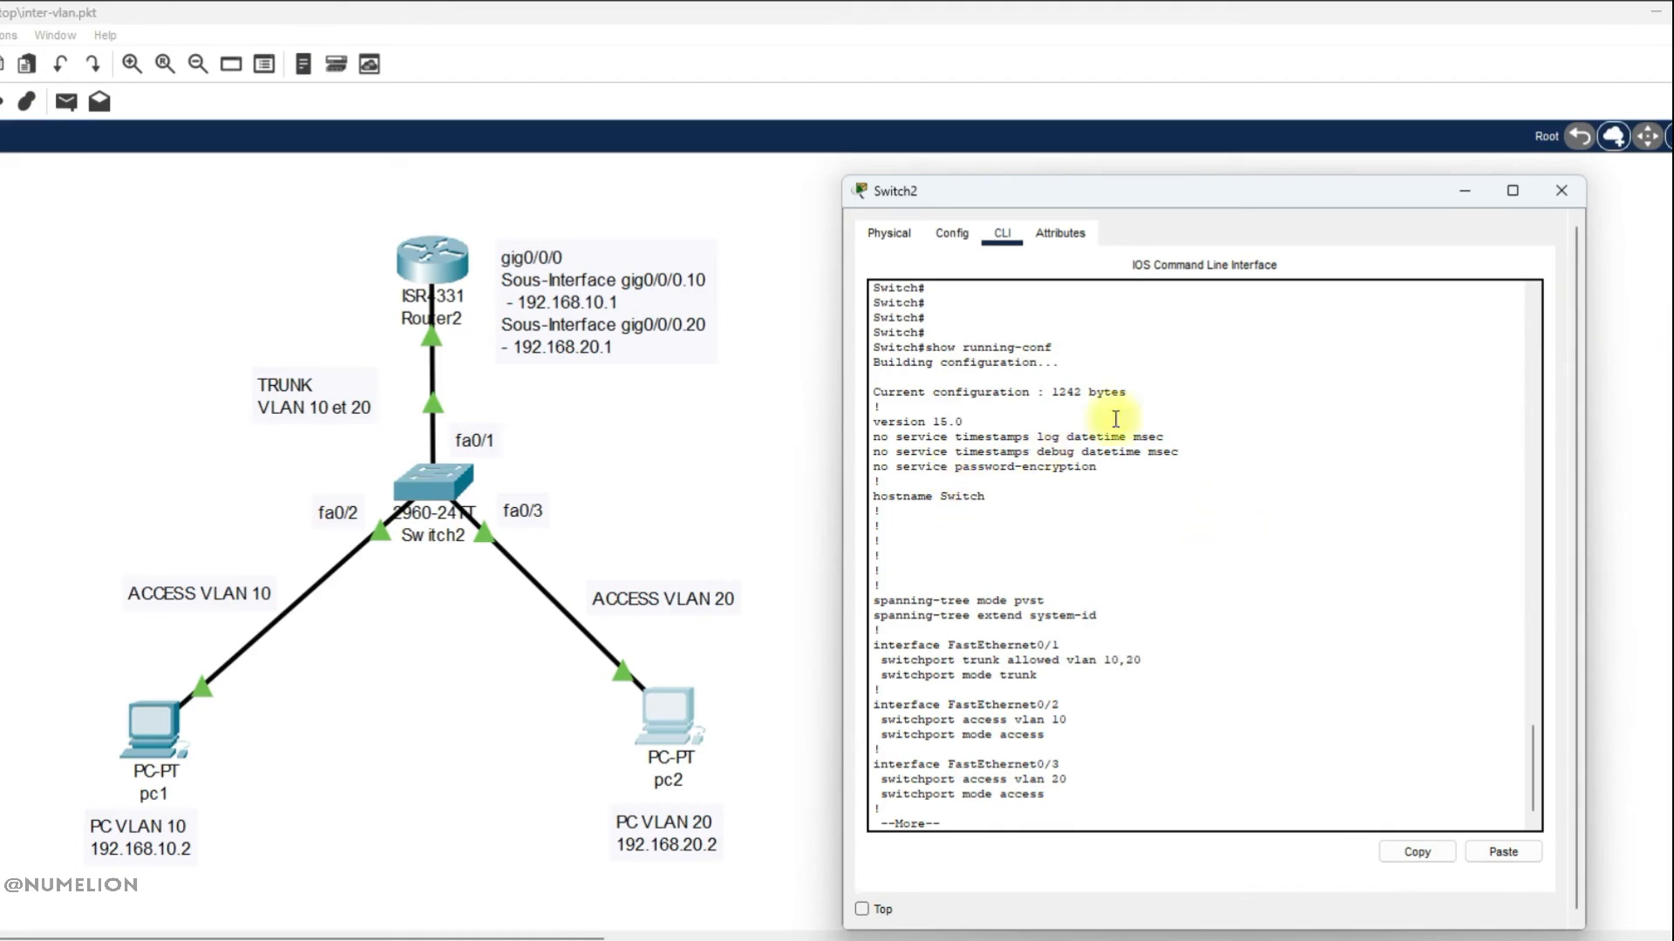
left_click(1561, 190)
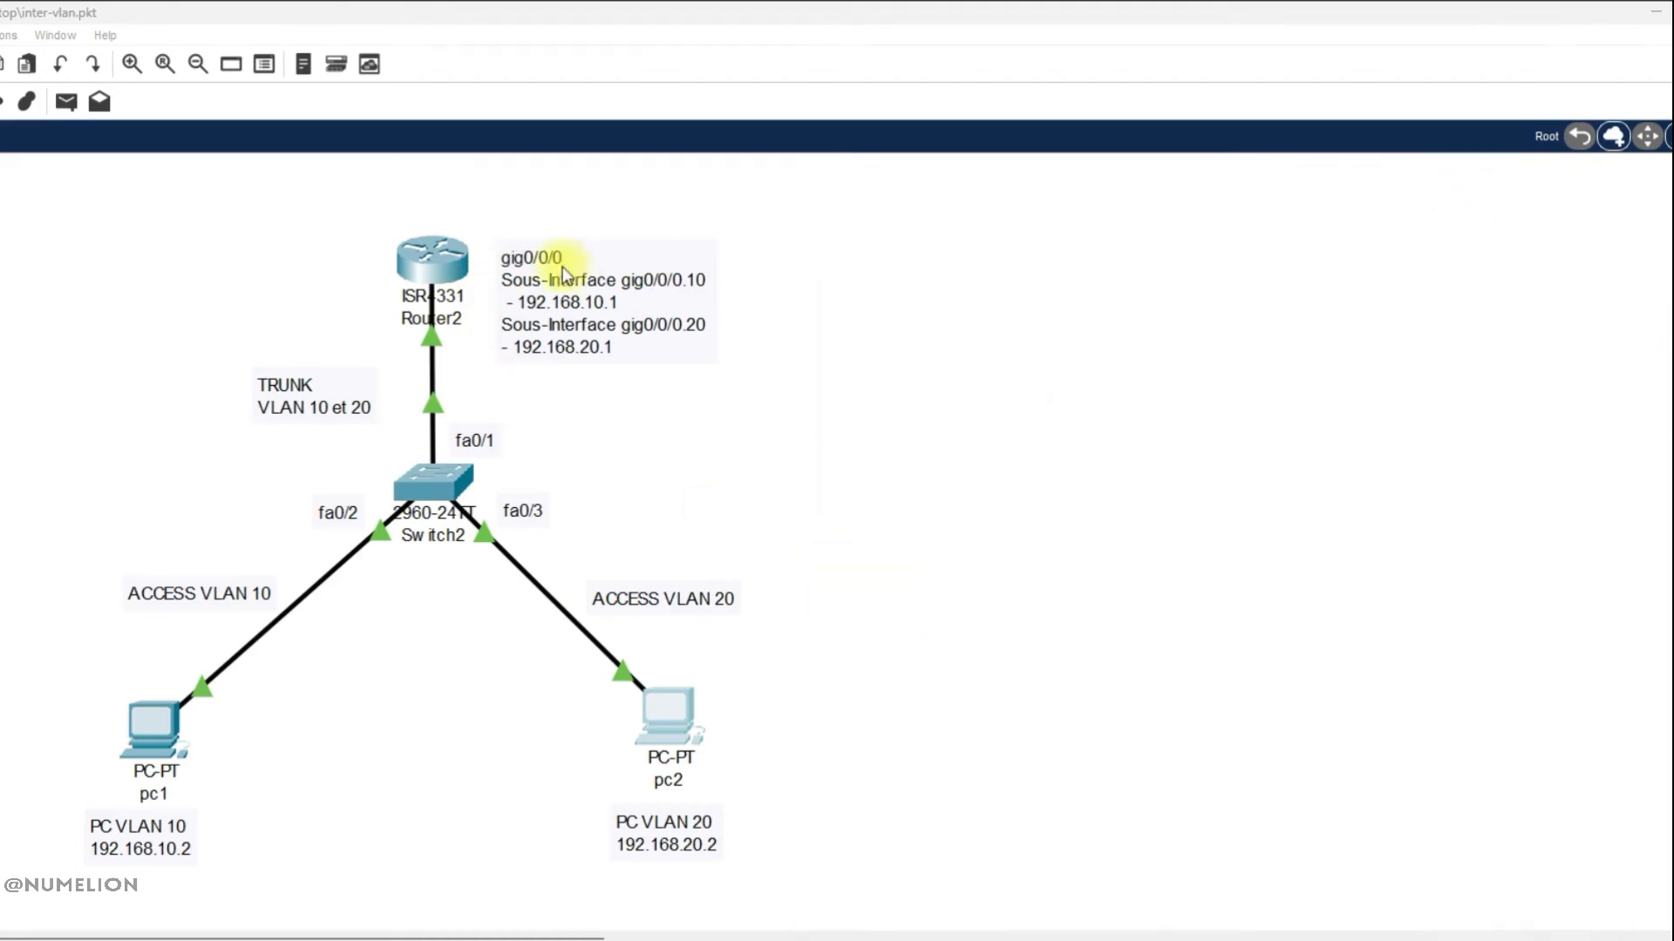
Open Router2's command line, end interface configuration mode with end, and re-enter global configuration mode with conf t
left_click(456, 261)
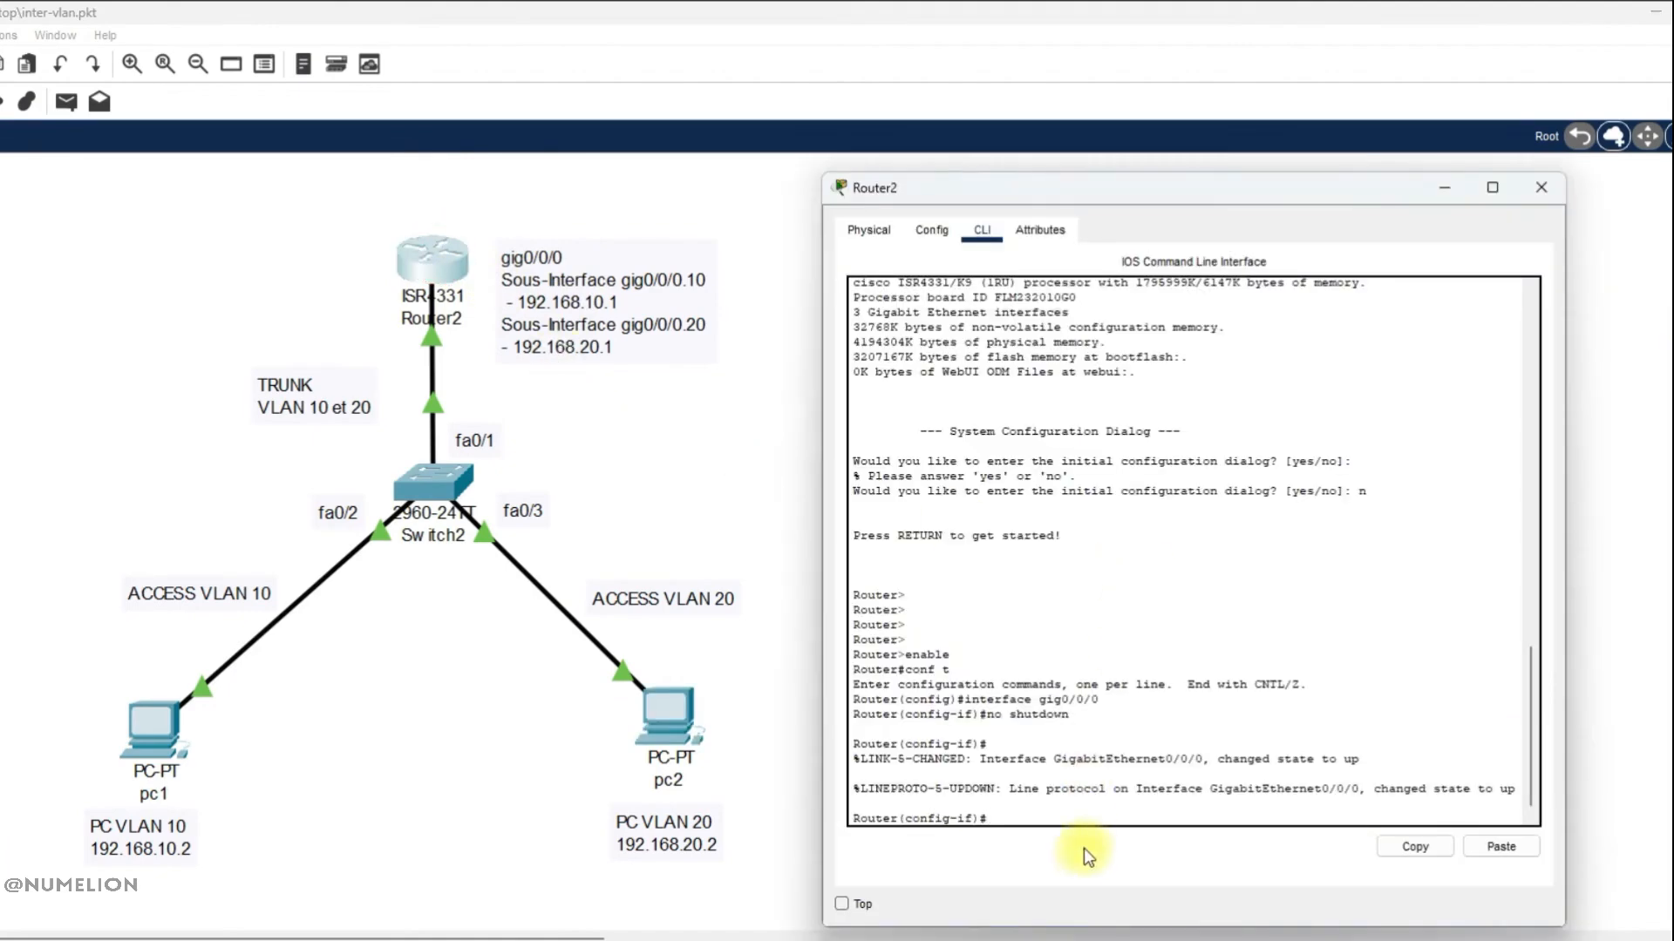
type("inte")
key("BackSpace")
key("BackSpace")
key("BackSpace")
key("BackSpace")
left_click_drag(1105, 758, 1204, 758)
left_click(1003, 820)
type("end")
key("Return")
key("Return")
type("conf t")
key("Return")
key("Return")
key("Return")
key("Return")
Create subinterface gig0/0/0.10 on Router2 and enter its configuration mode
type("interface ")
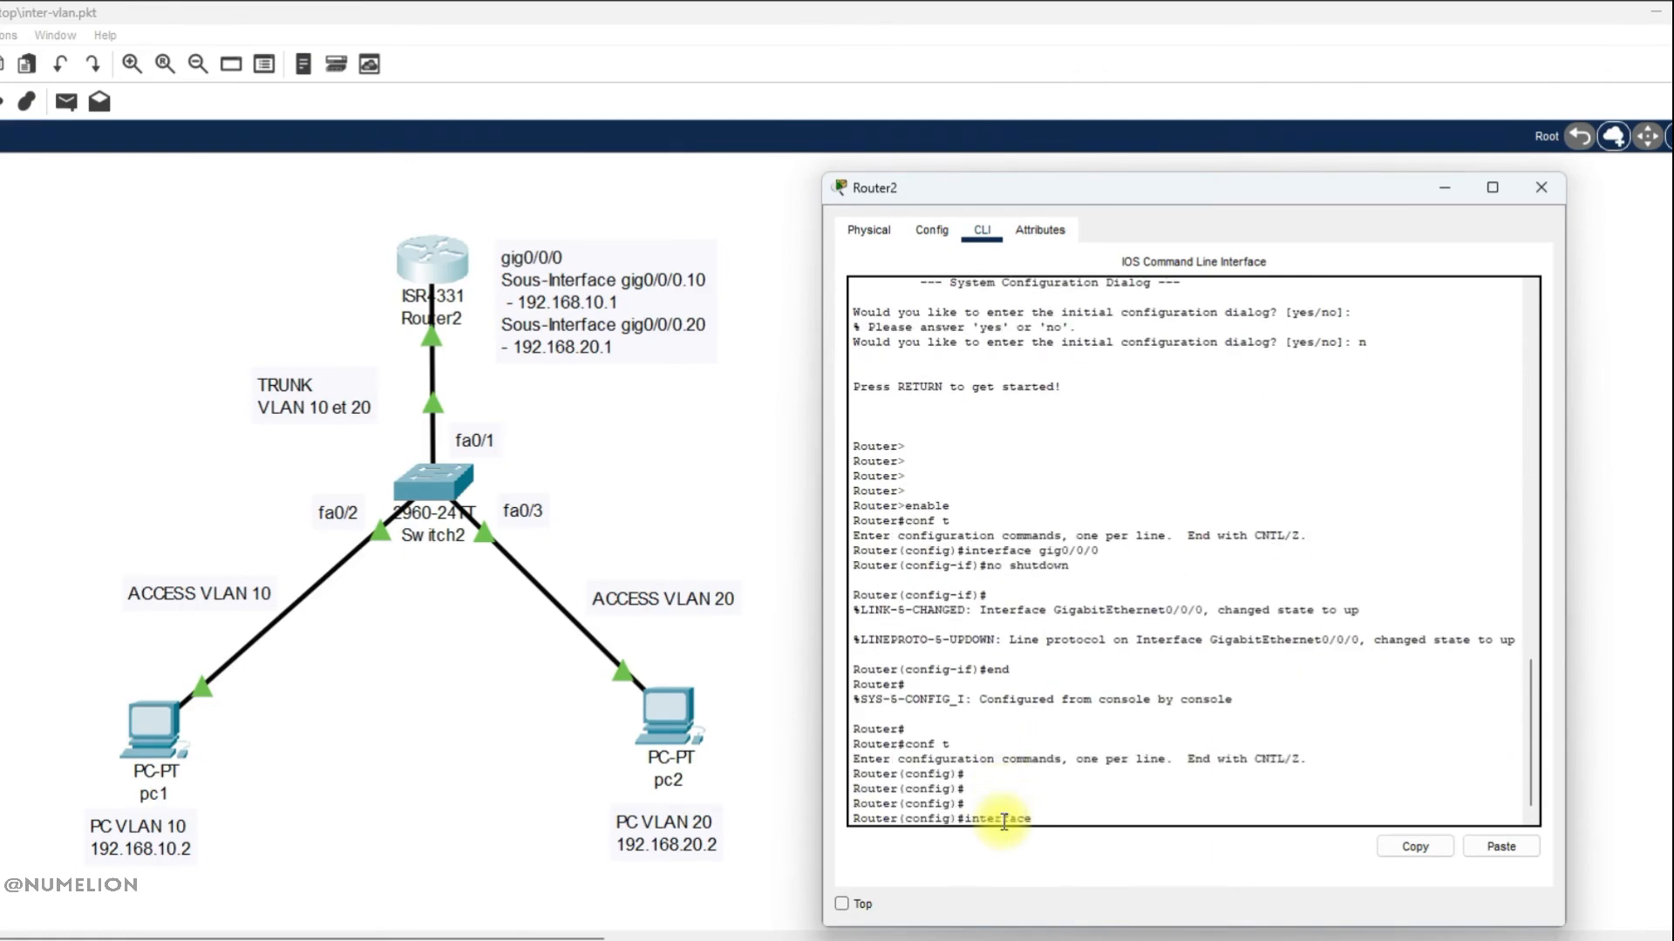
type("gig0/0/0.10")
key("Return")
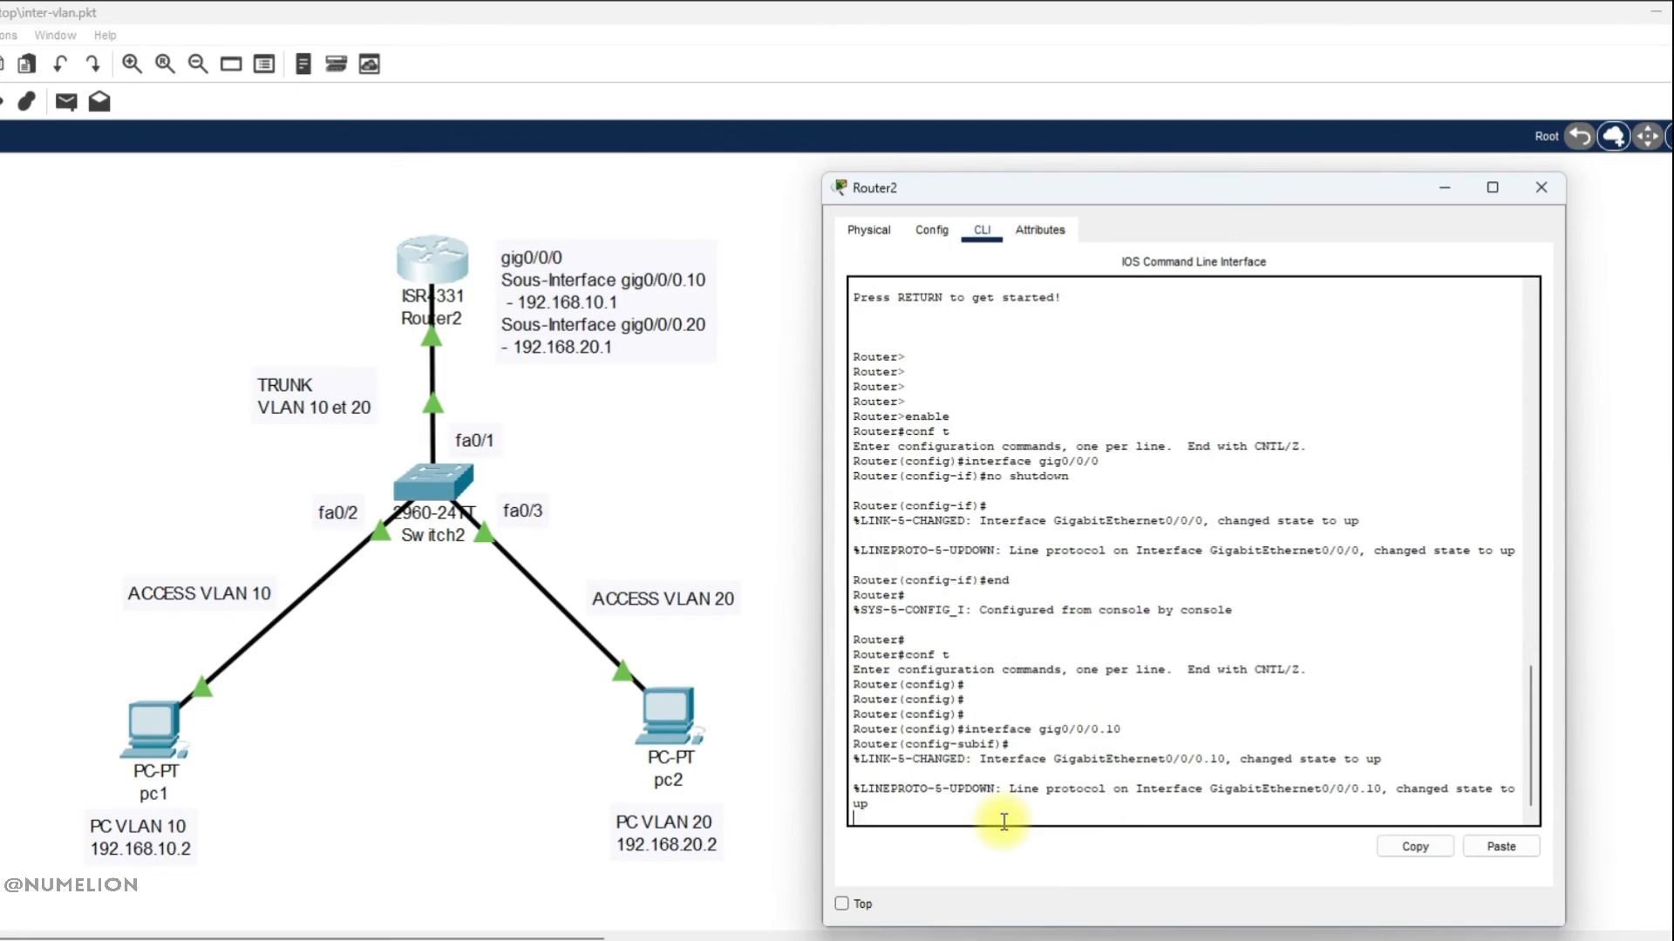
key("Return")
key("Return")
key("Return")
key("Return")
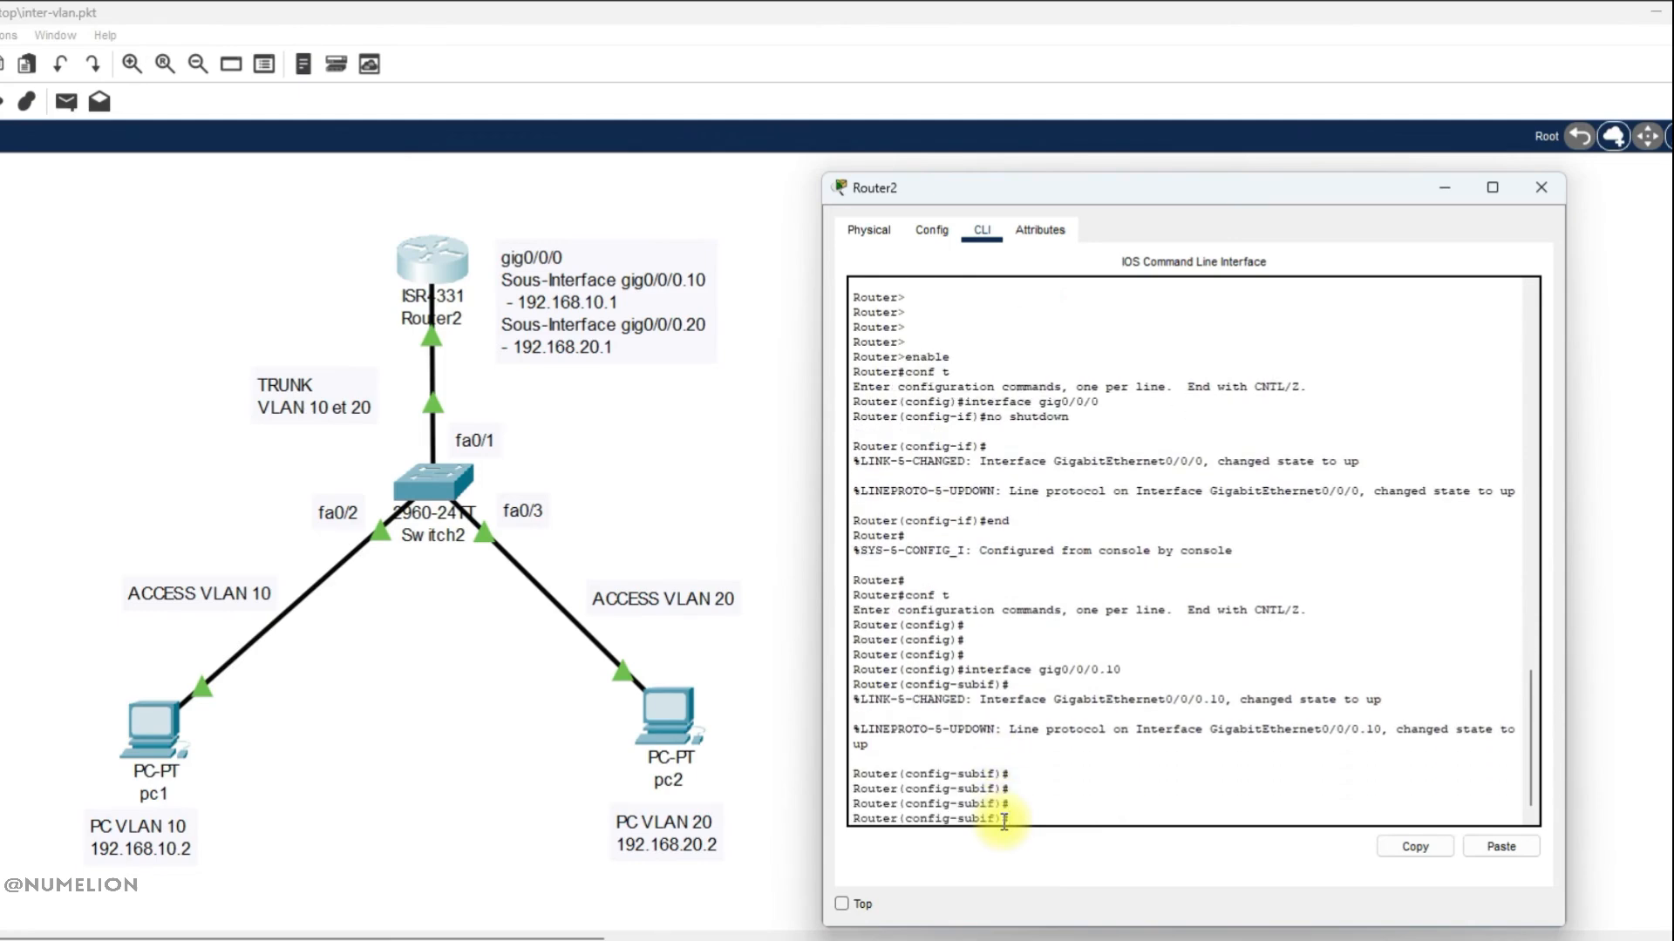
Set 802.1Q encapsulation for VLAN 10 on subinterface gig0/0/0.10 with encapsulation dot1Q 10
type("encapsulation dot1Q")
left_click_drag(1142, 818, 1136, 818)
left_click(1140, 820)
type("10")
key("Return")
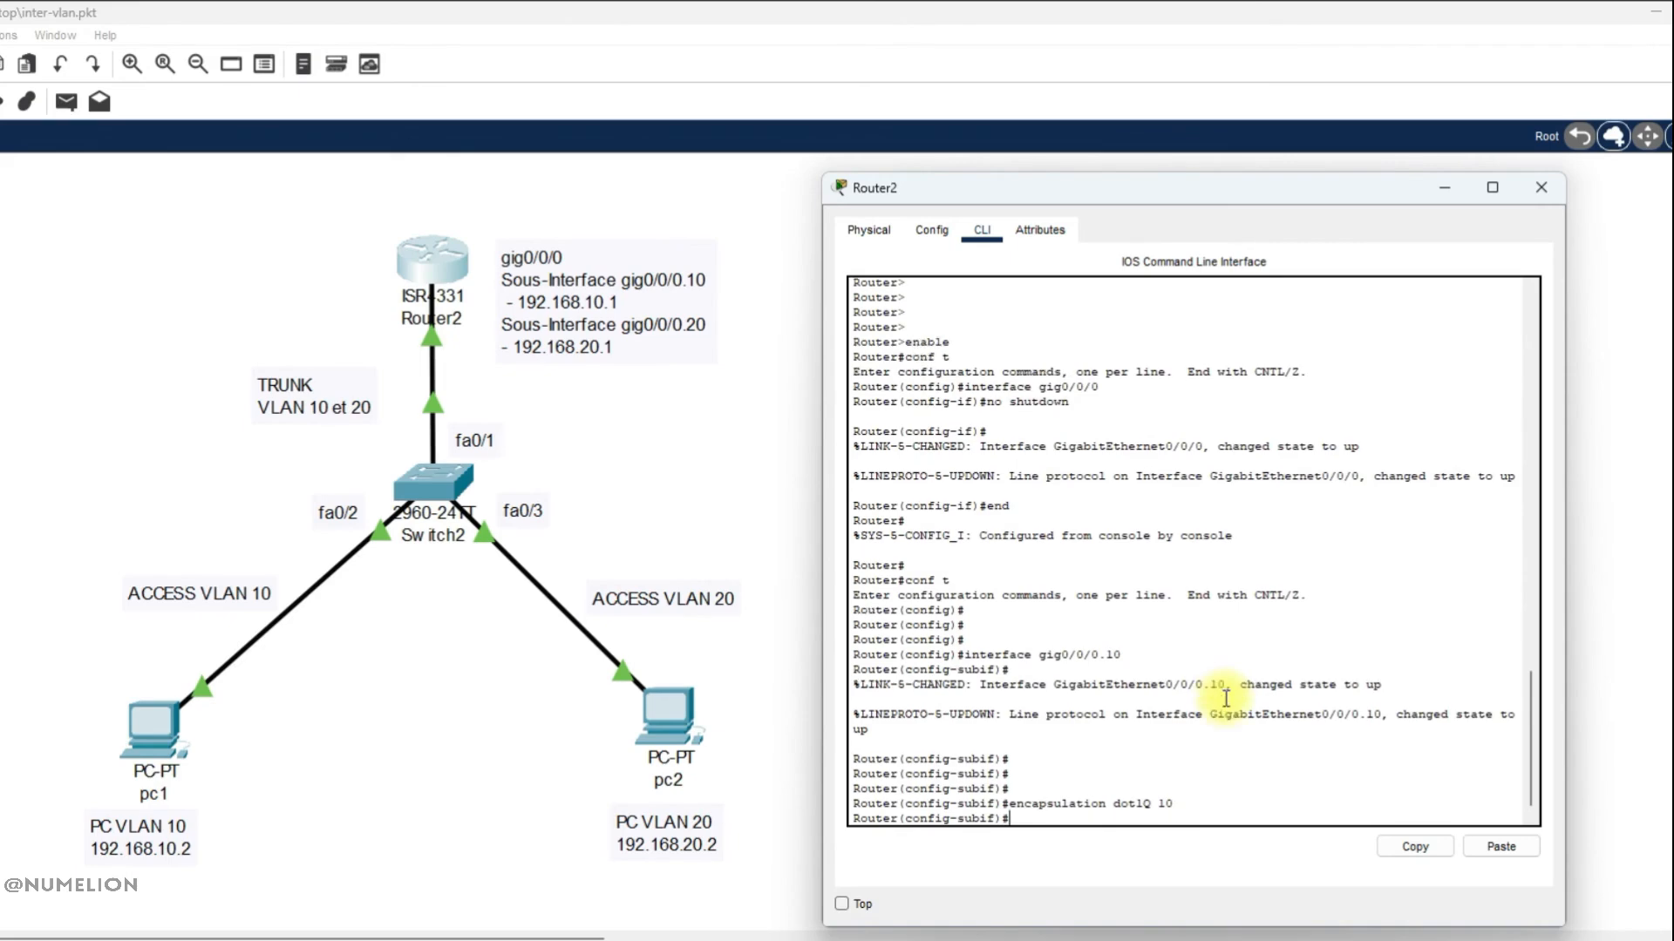
Assign IP address 192.168.10.1 with mask 255.255.255.0 to subinterface gig0/0/0.10
type("ip addres")
type("s 192.16")
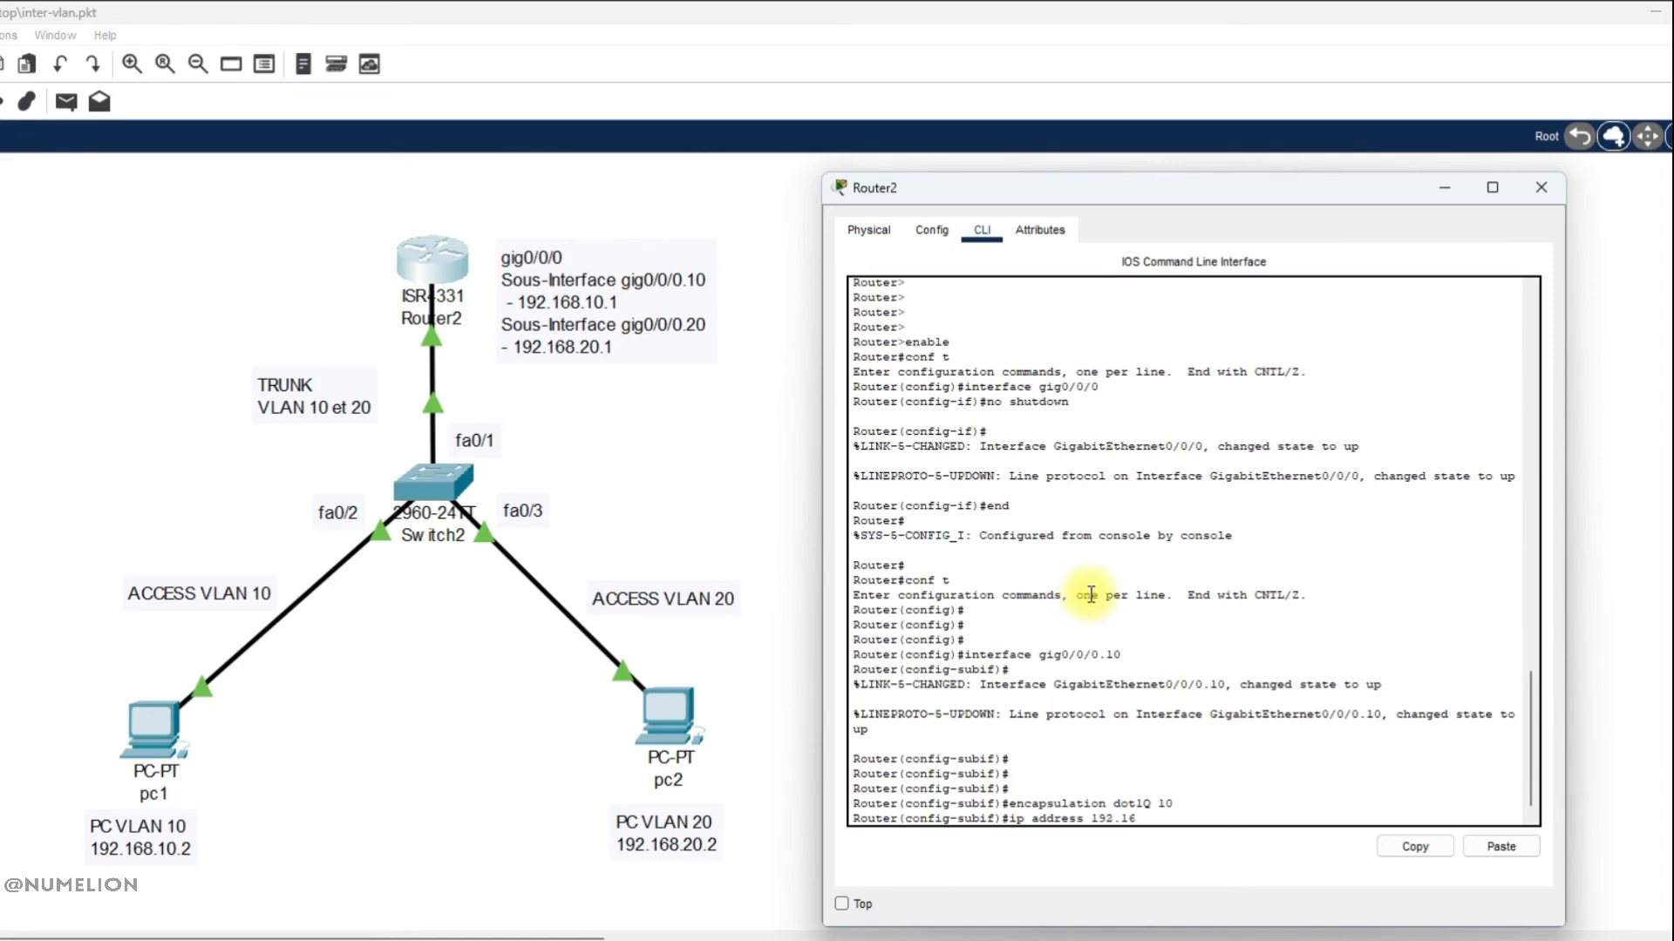
type("8.10.1 255")
type(".255.255.0")
key("Return")
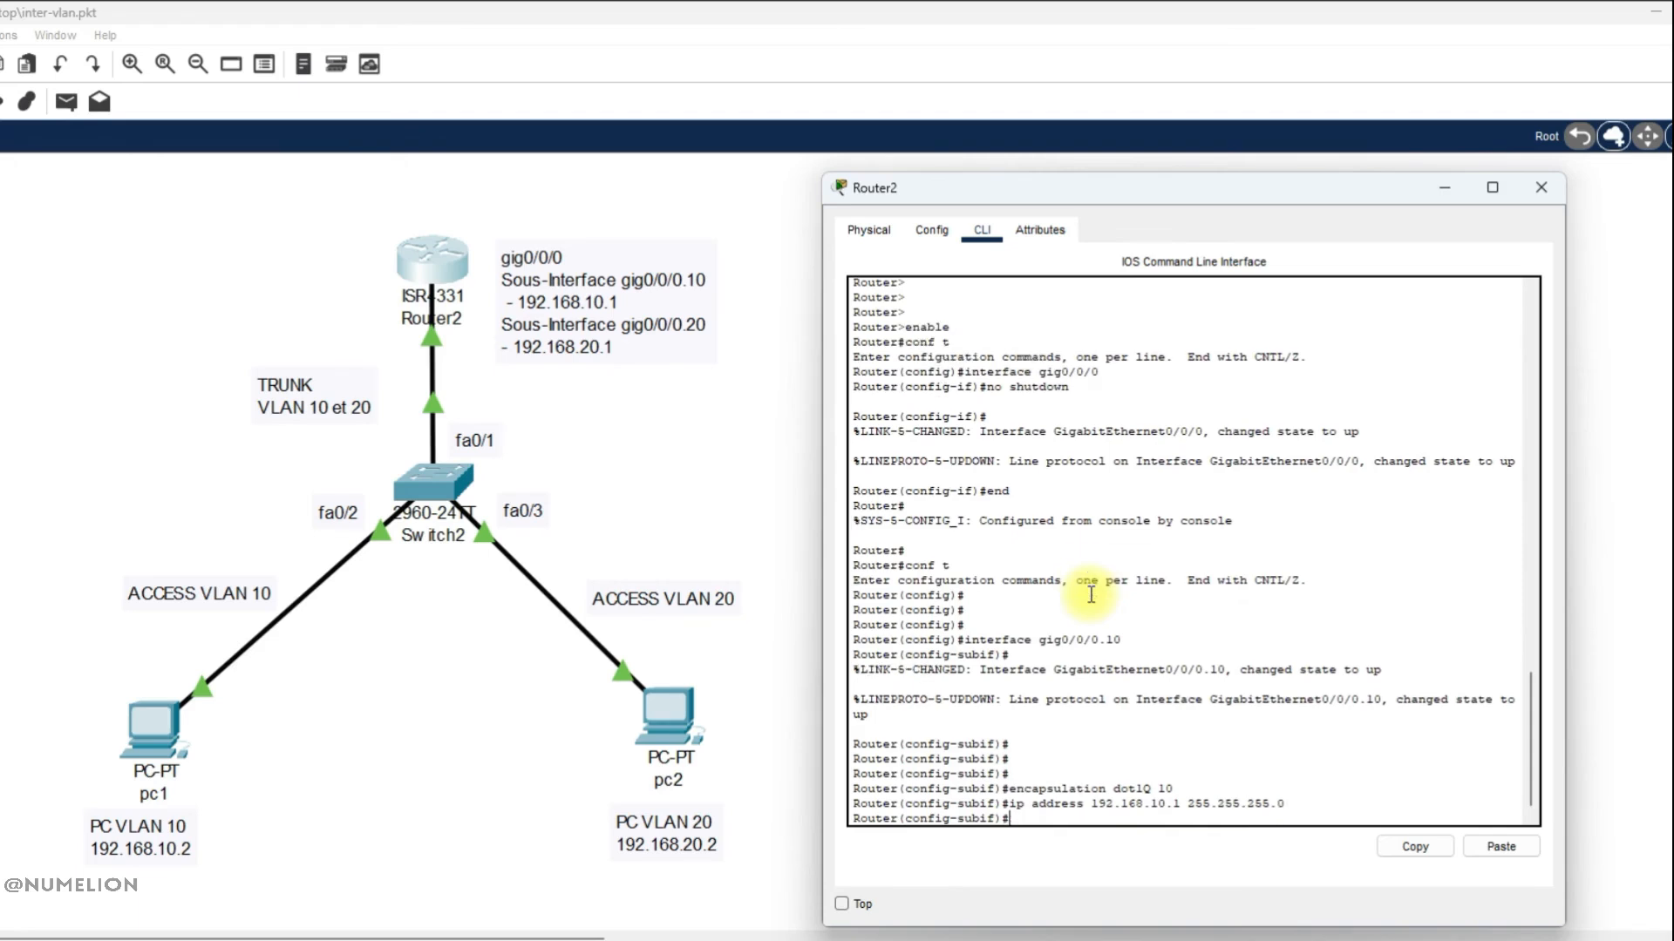
Create subinterface gig0/0/0.20 on Router2 and enter its configuration mode
type("interface")
type("gig0/0/0.20")
key("Return")
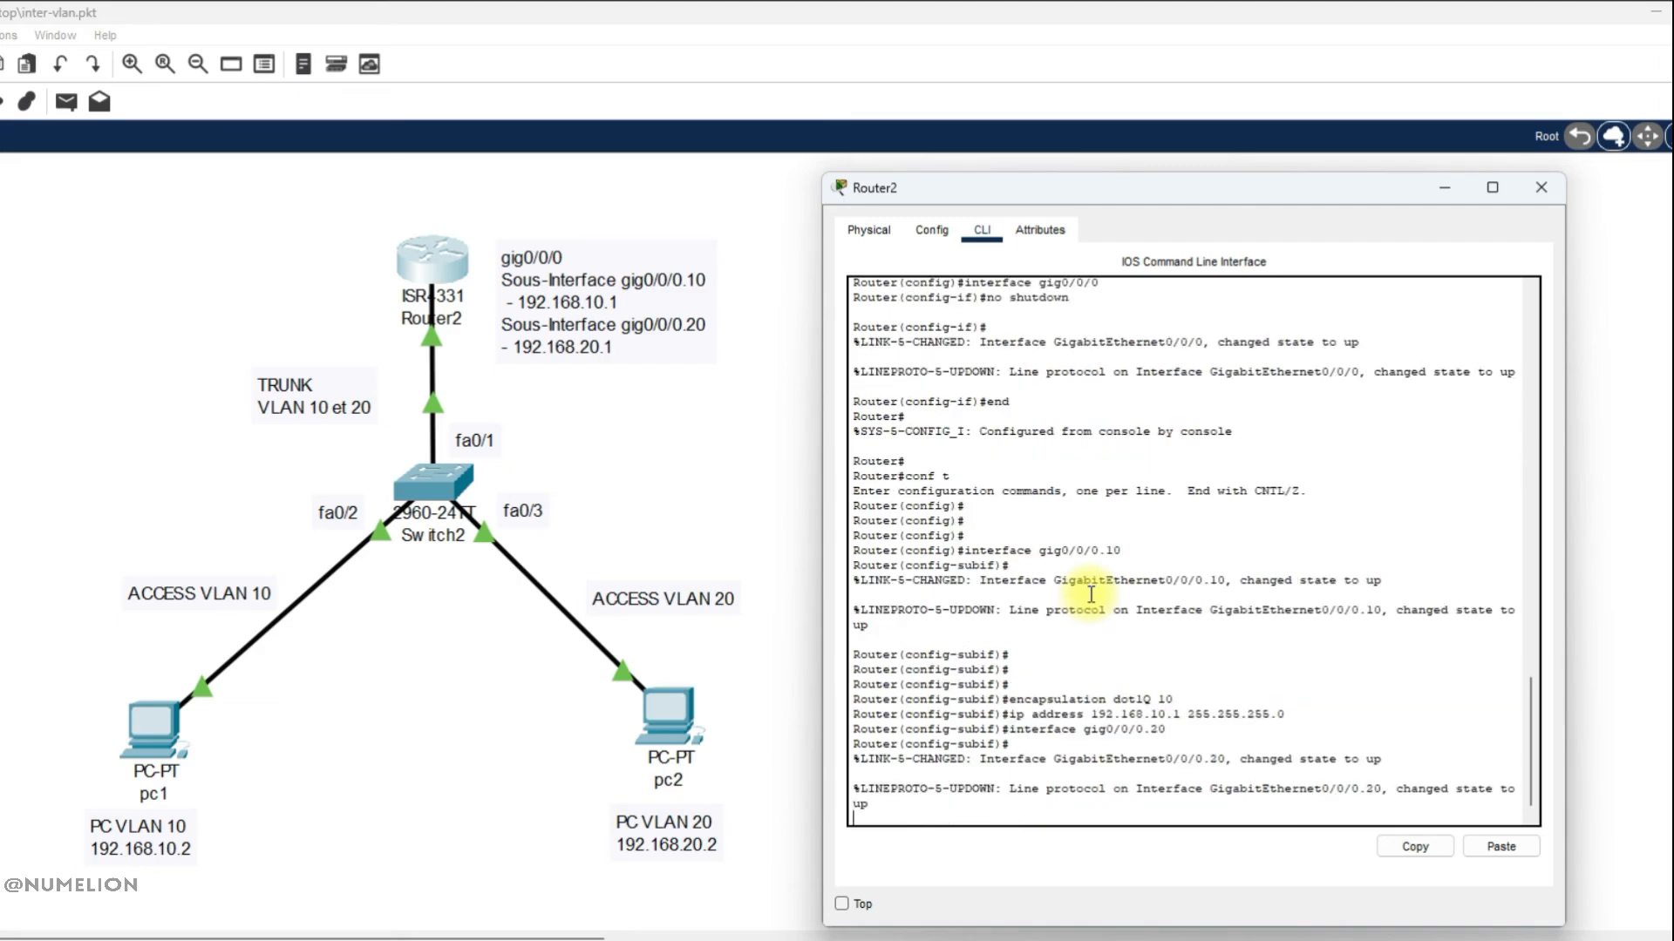
key("Return")
Set 802.1Q encapsulation for VLAN 20 on subinterface gig0/0/0.20 by reusing the earlier encapsulation command as encapsulation dot1Q 20
key("Up")
key("Up")
key("Up")
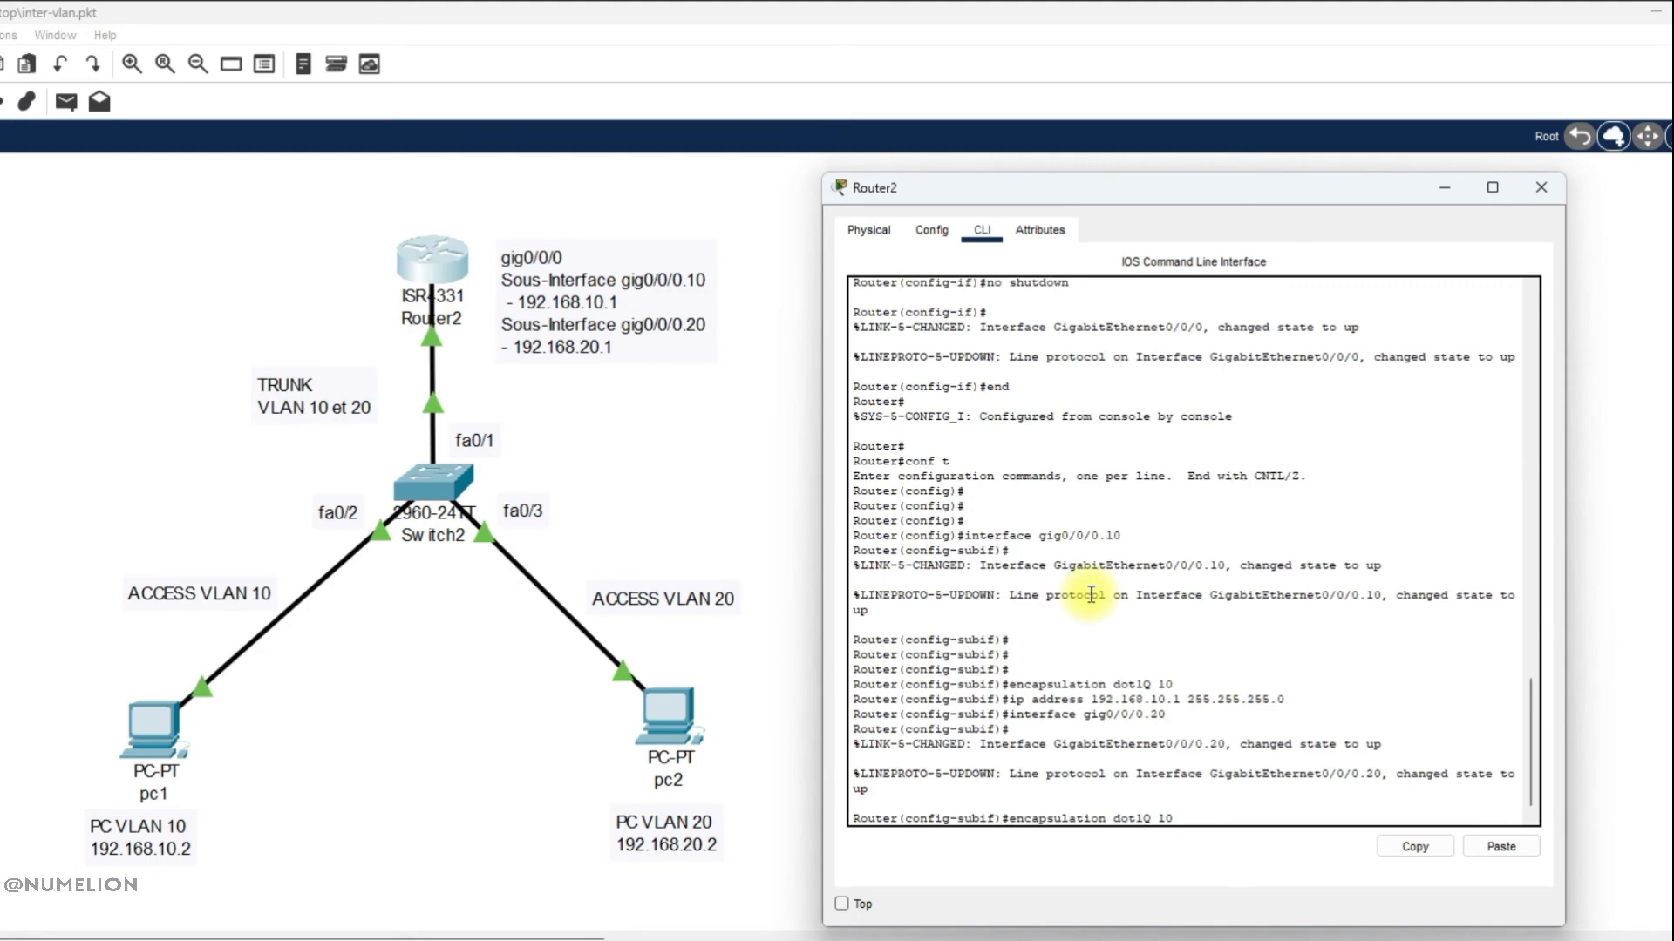
key("BackSpace")
type("20")
key("Return")
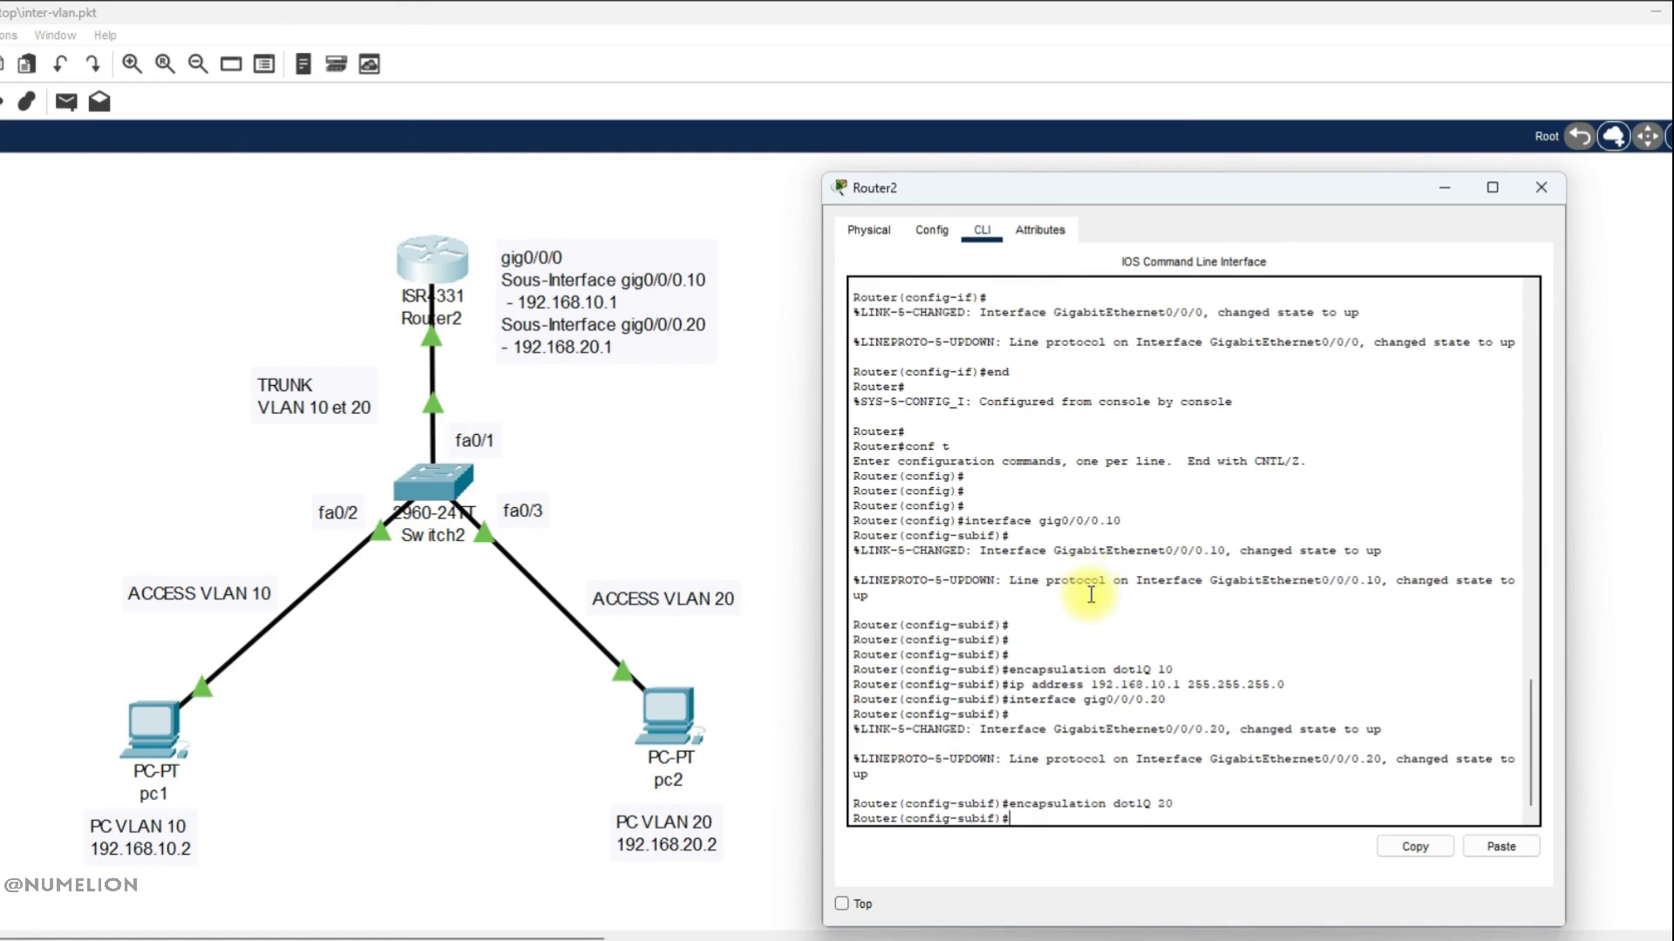
Assign IP address 192.168.20.1 with mask 255.255.255.0 to subinterface gig0/0/0.20 by recalling and editing the earlier ip address command
key("Up")
key("Up")
key("Up")
key("Left")
key("Left")
key("Left")
key("Left")
key("Left")
key("Left")
key("Left")
key("Left")
key("Left")
key("Left")
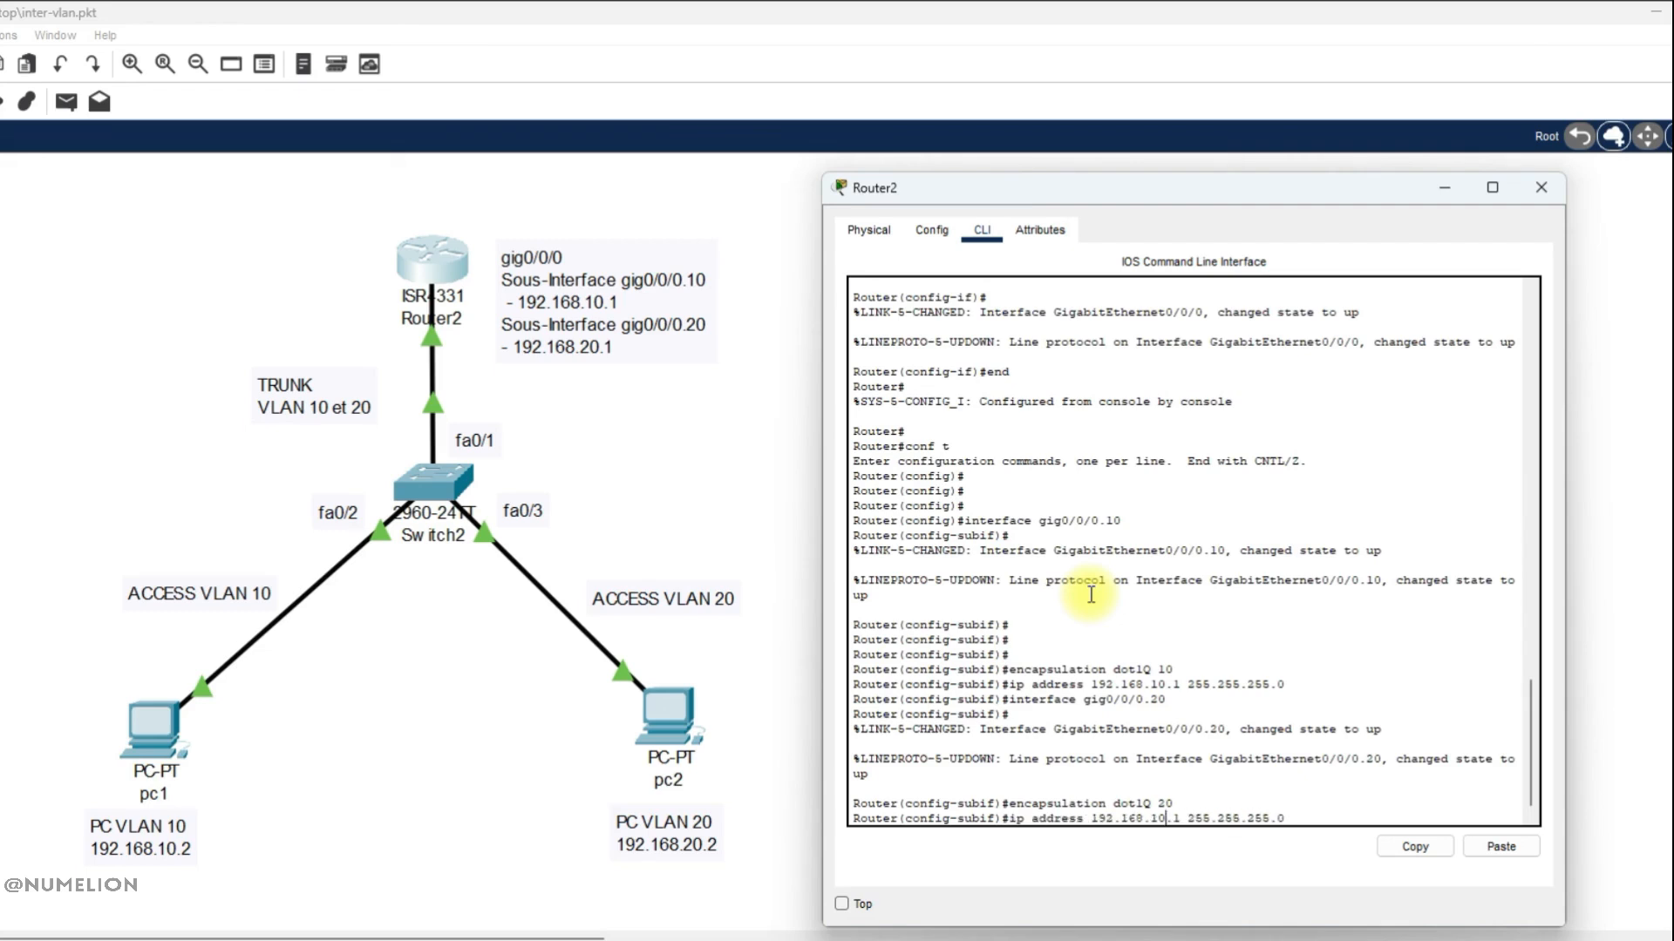
key("BackSpace")
key("BackSpace")
type("20")
key("Return")
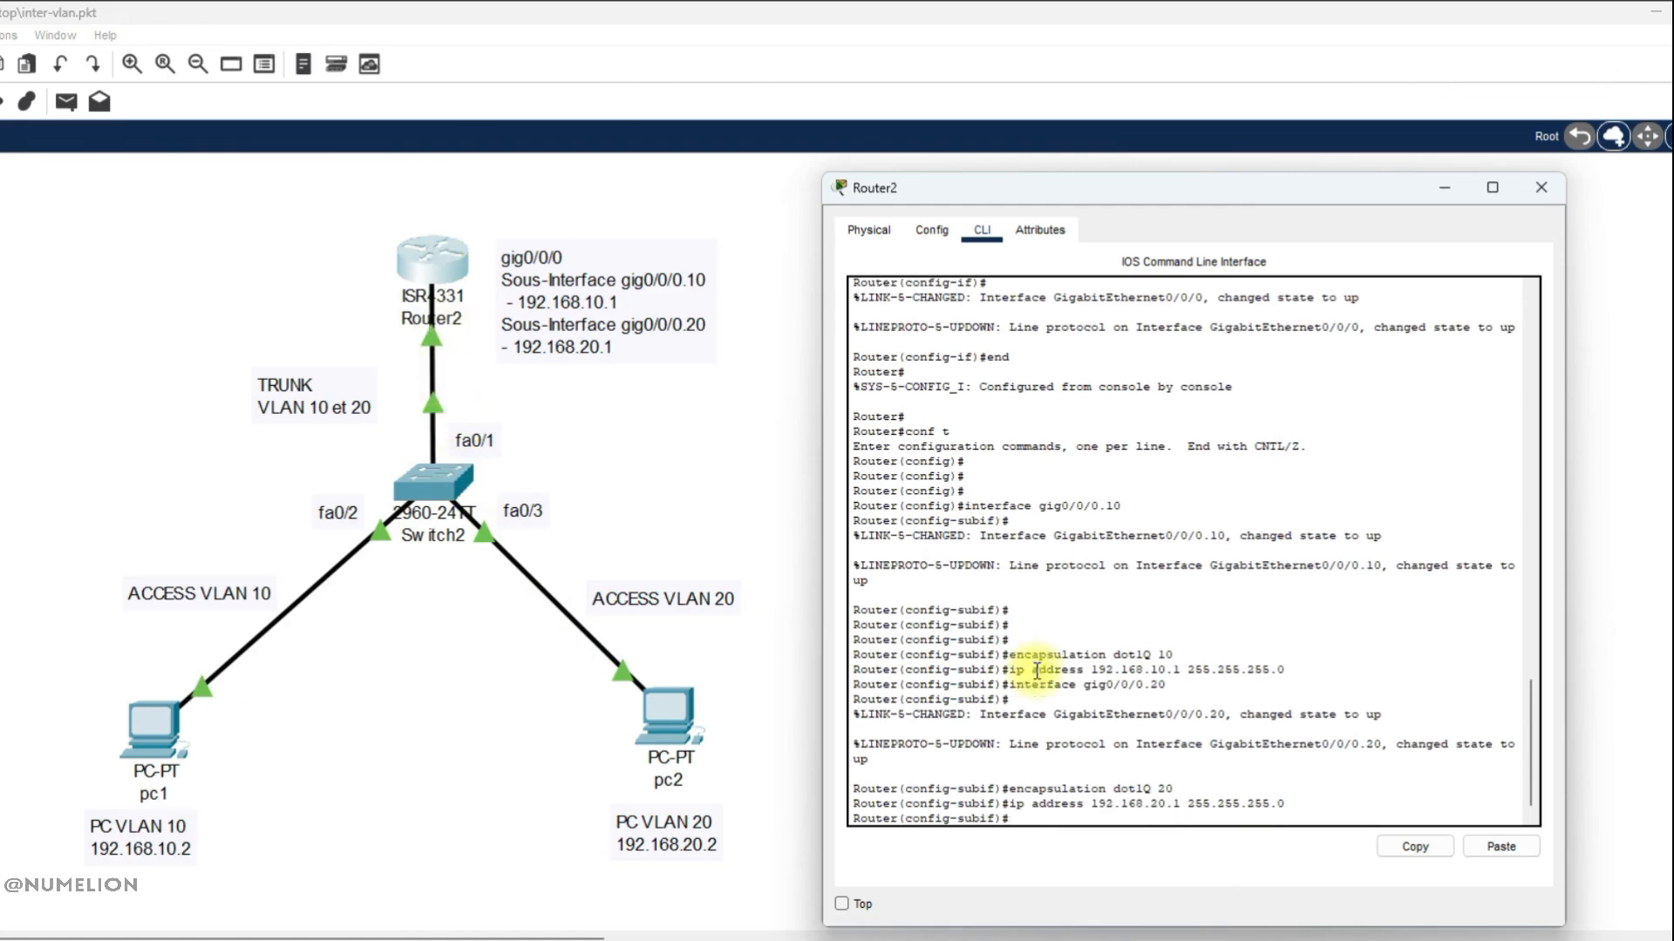
Minimize the Router2 window, ping pc1 at 192.168.10.2 from pc2's command prompt, and examine the ping output line by line
left_click(1444, 187)
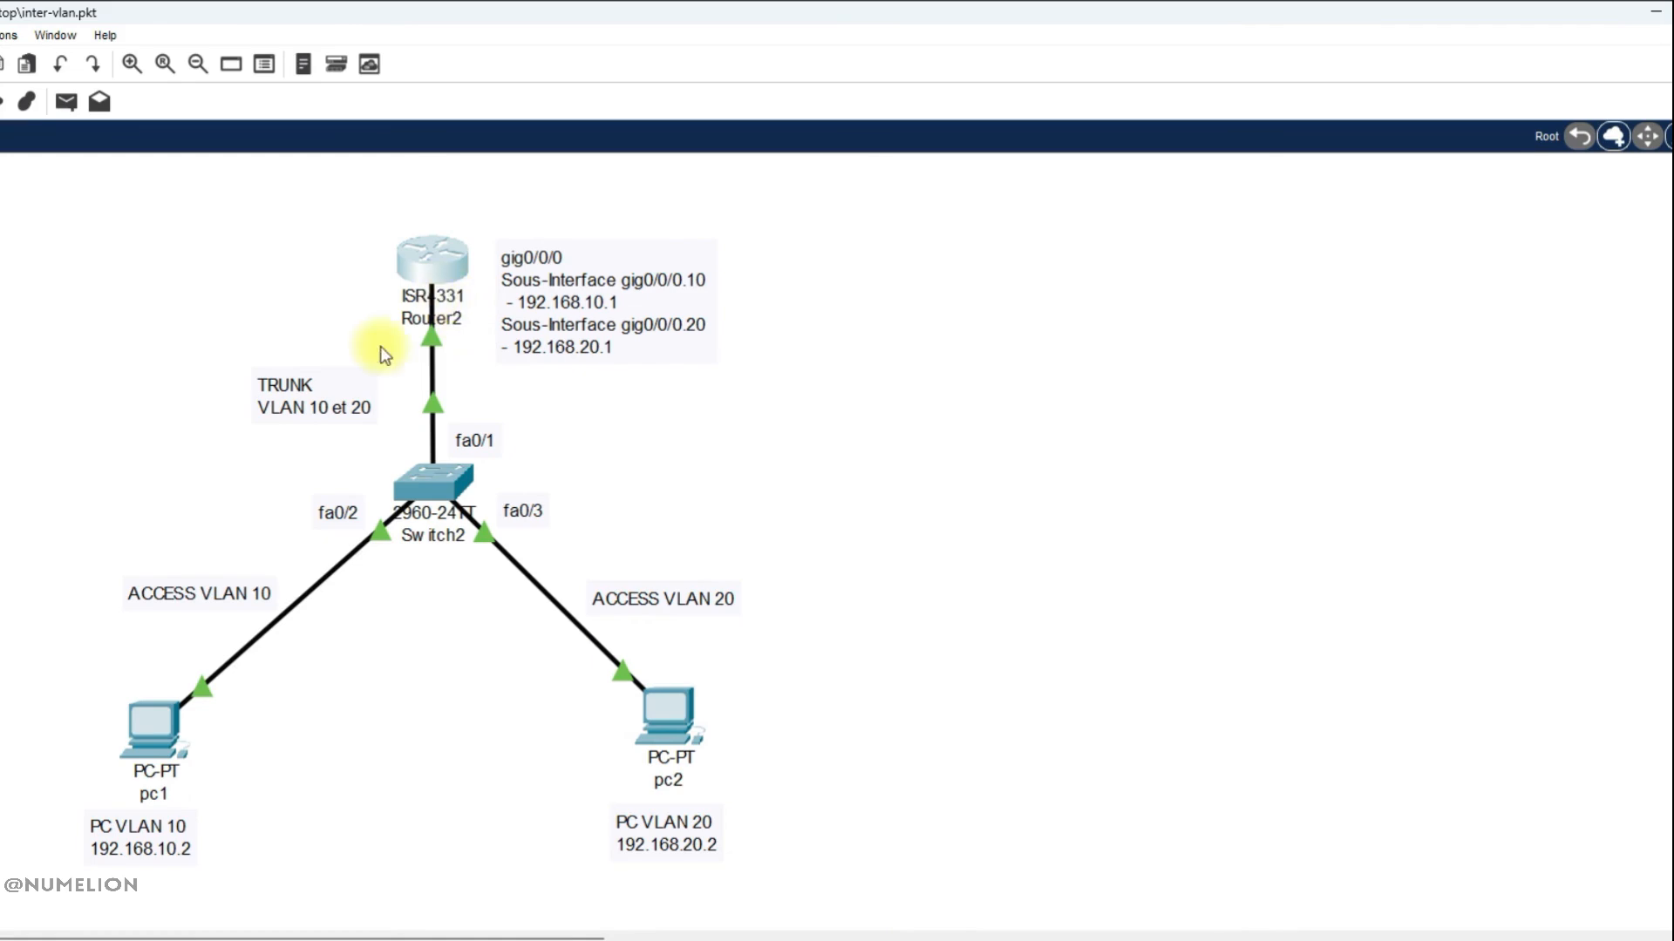
left_click(1201, 928)
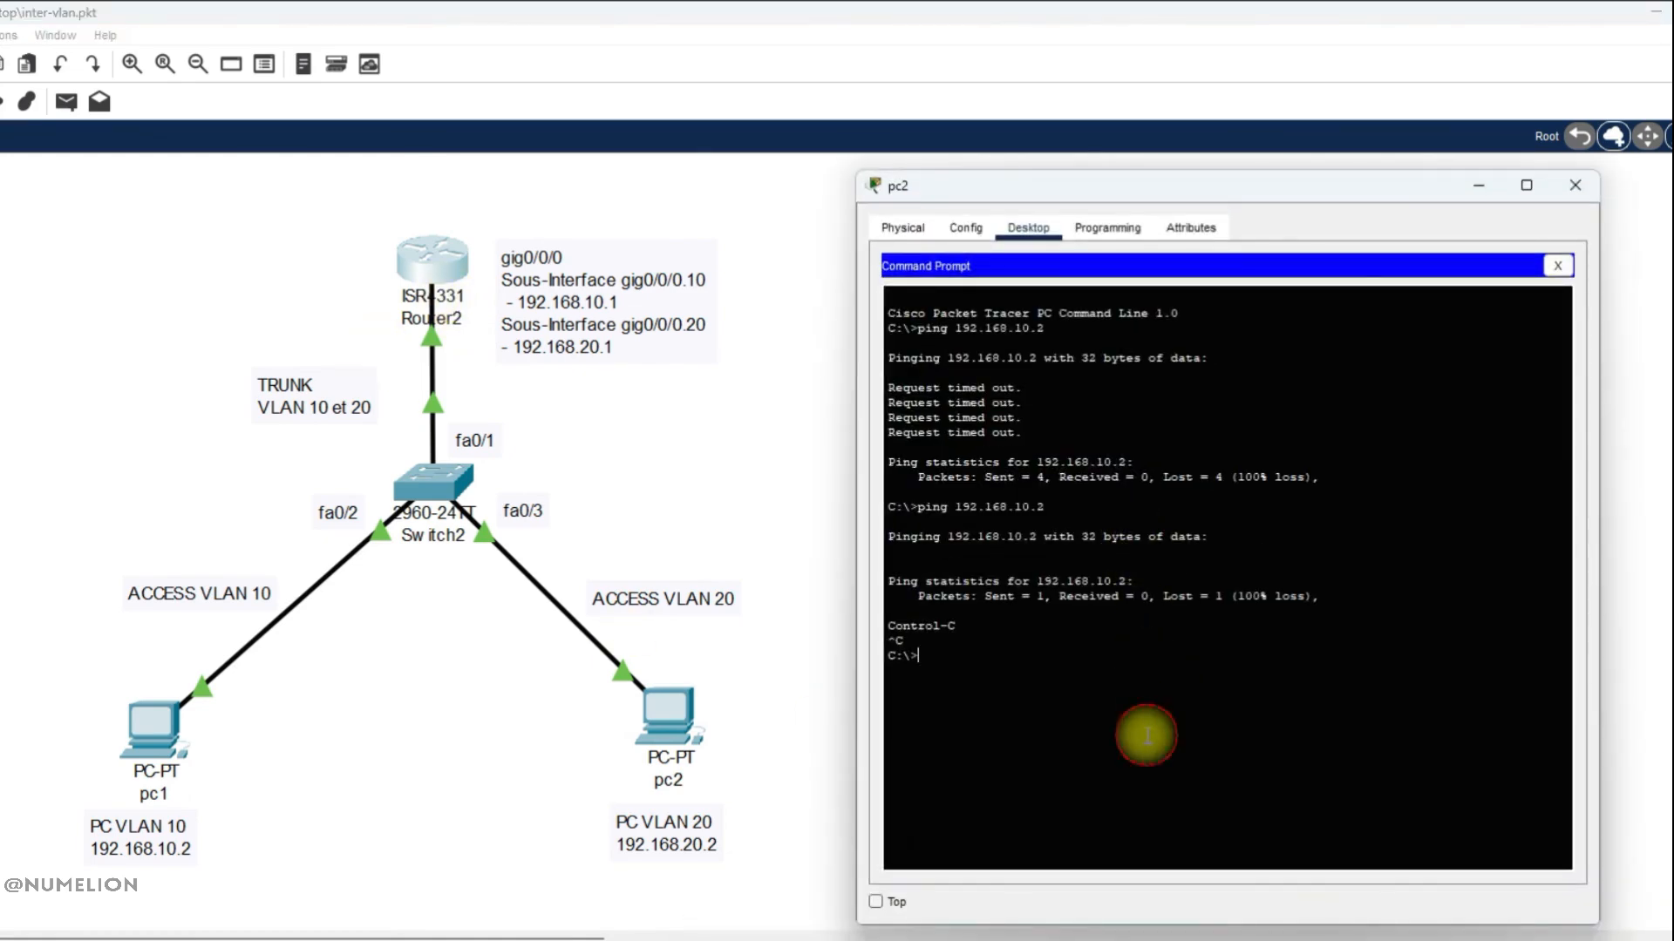
key("Up")
key("Return")
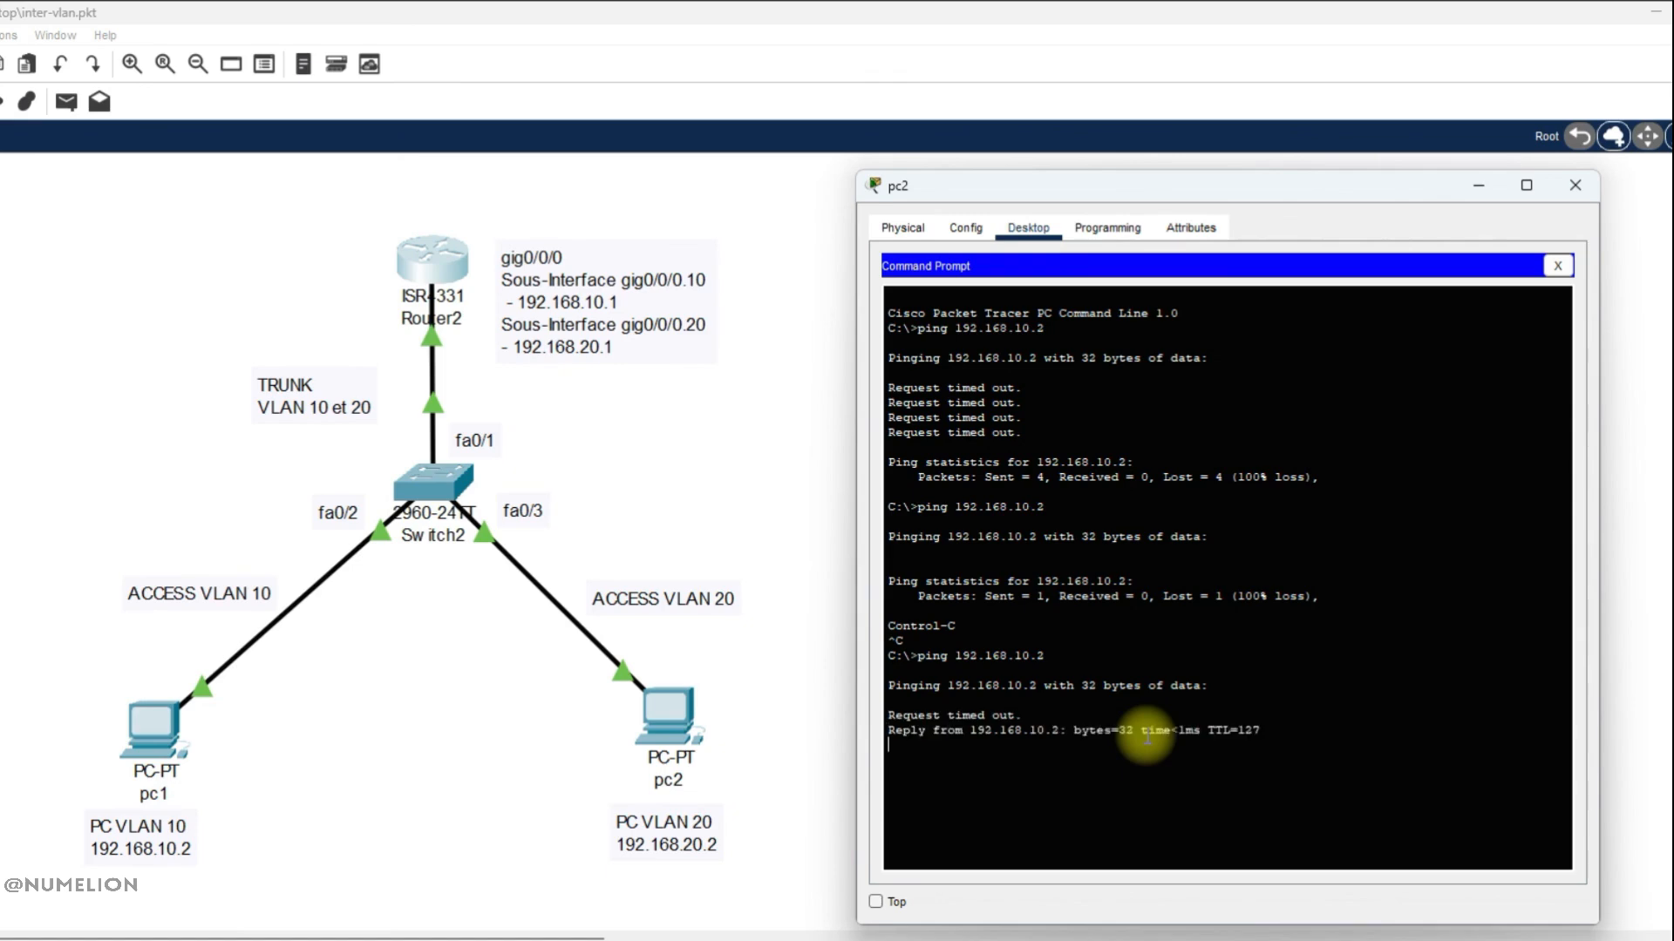
left_click(924, 726)
left_click(1067, 756)
left_click_drag(1280, 764, 898, 724)
left_click(1021, 741)
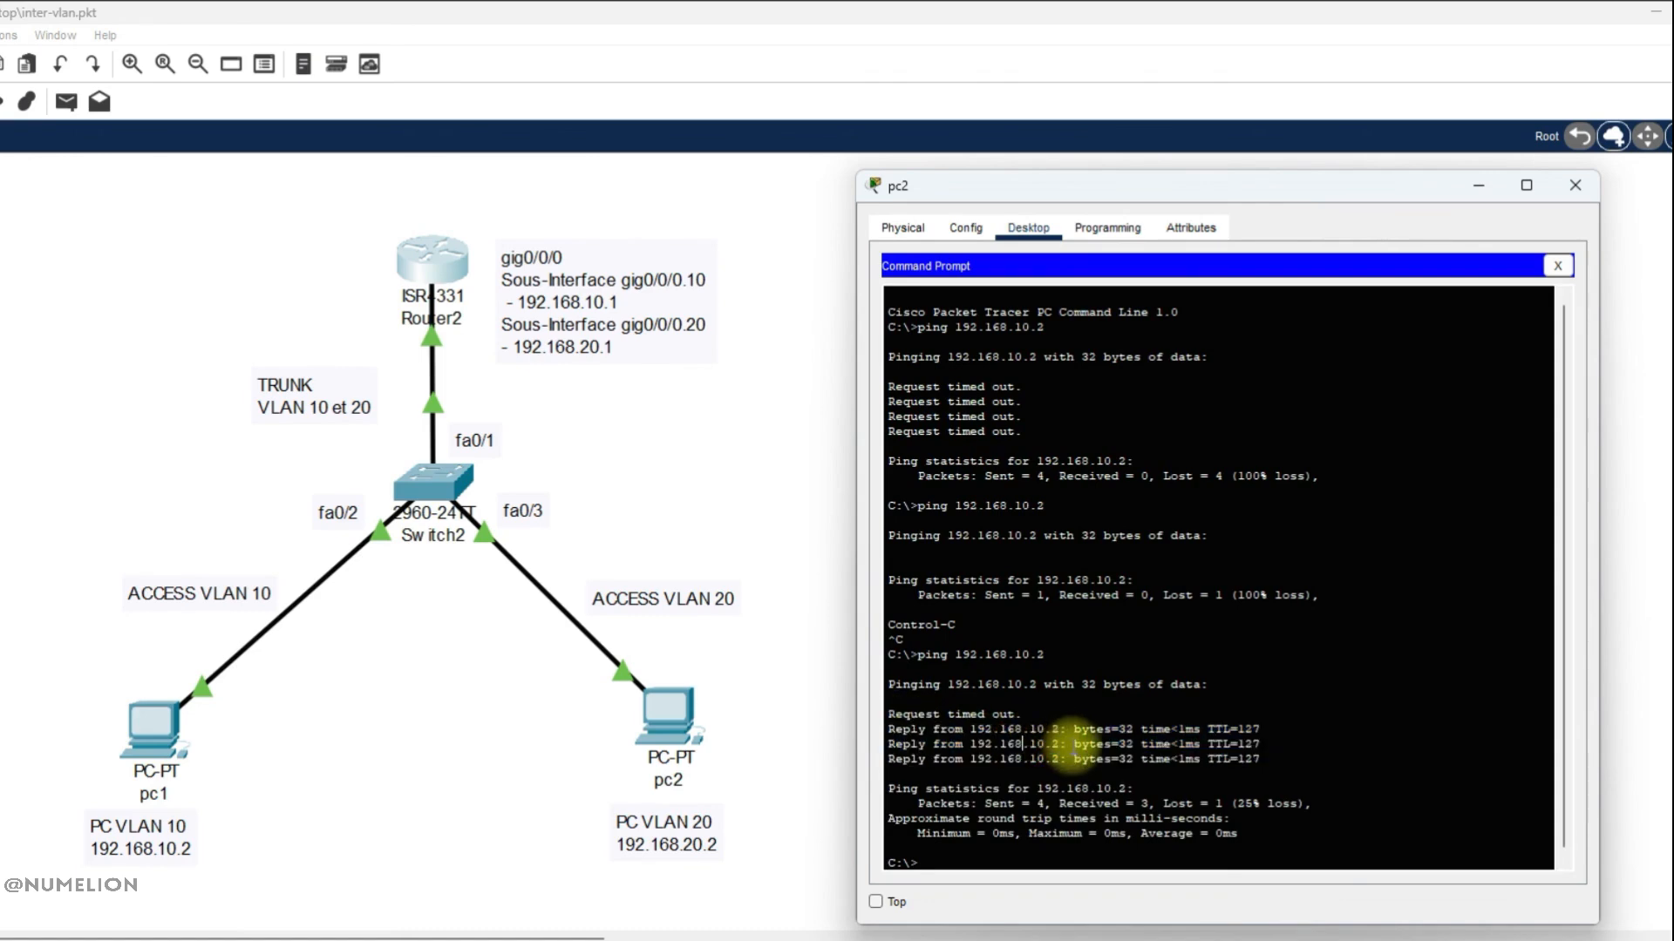
left_click_drag(1025, 715, 887, 715)
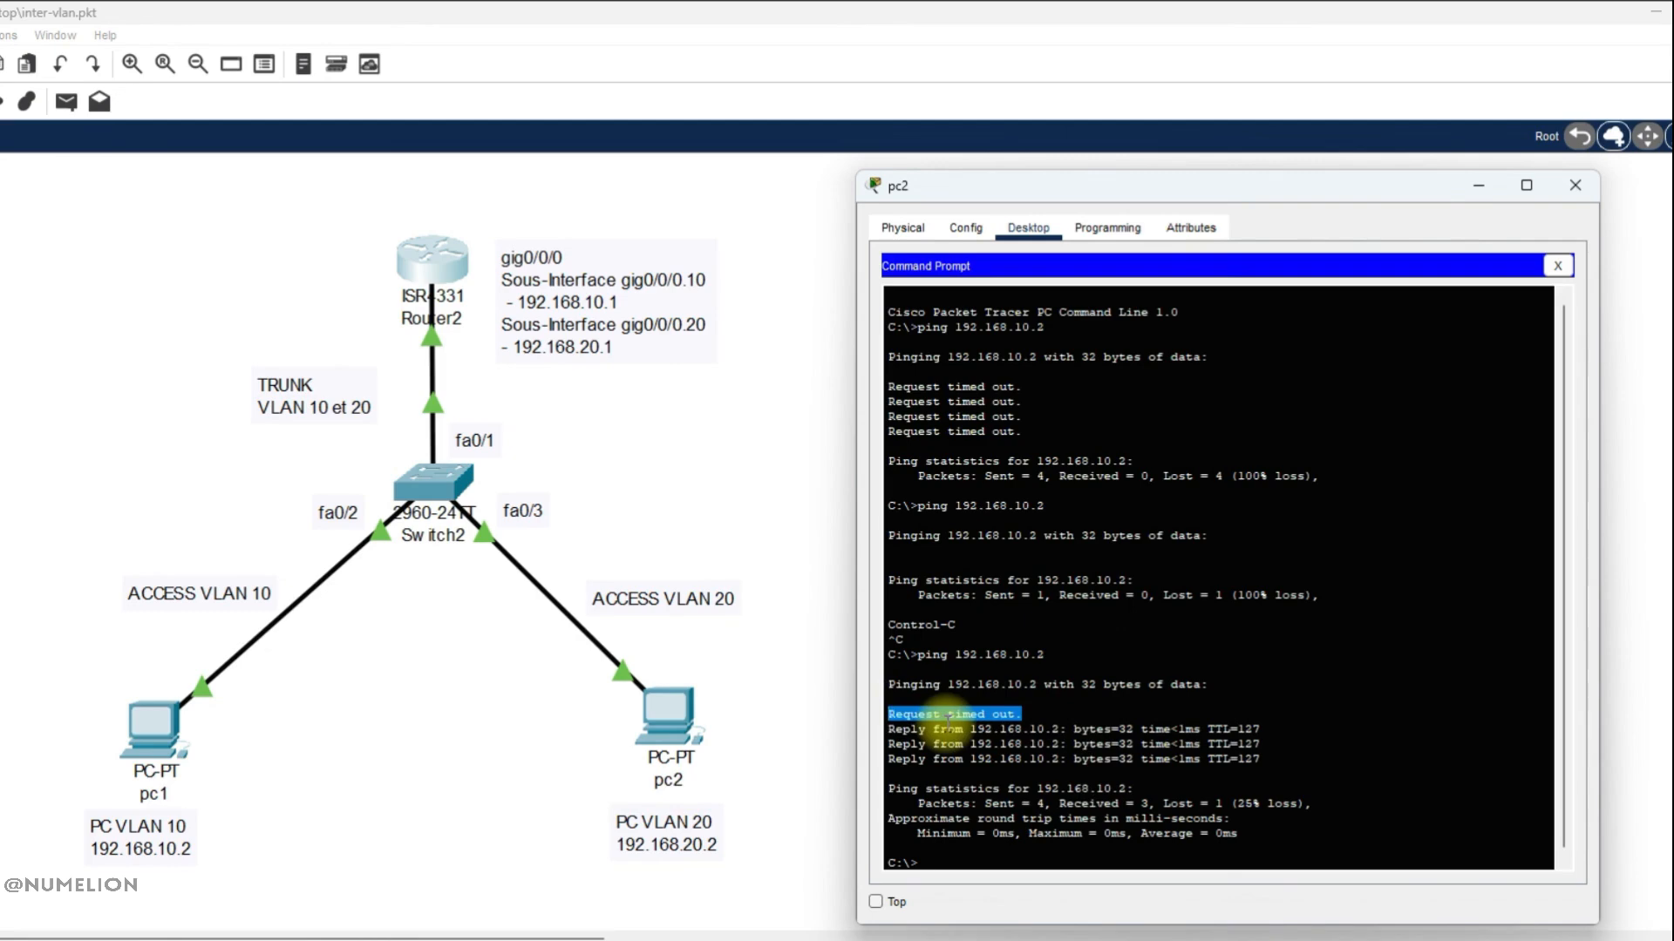
left_click_drag(917, 745, 1037, 743)
Repeat the ping to 192.168.10.2 from pc2's command prompt
left_click(945, 851)
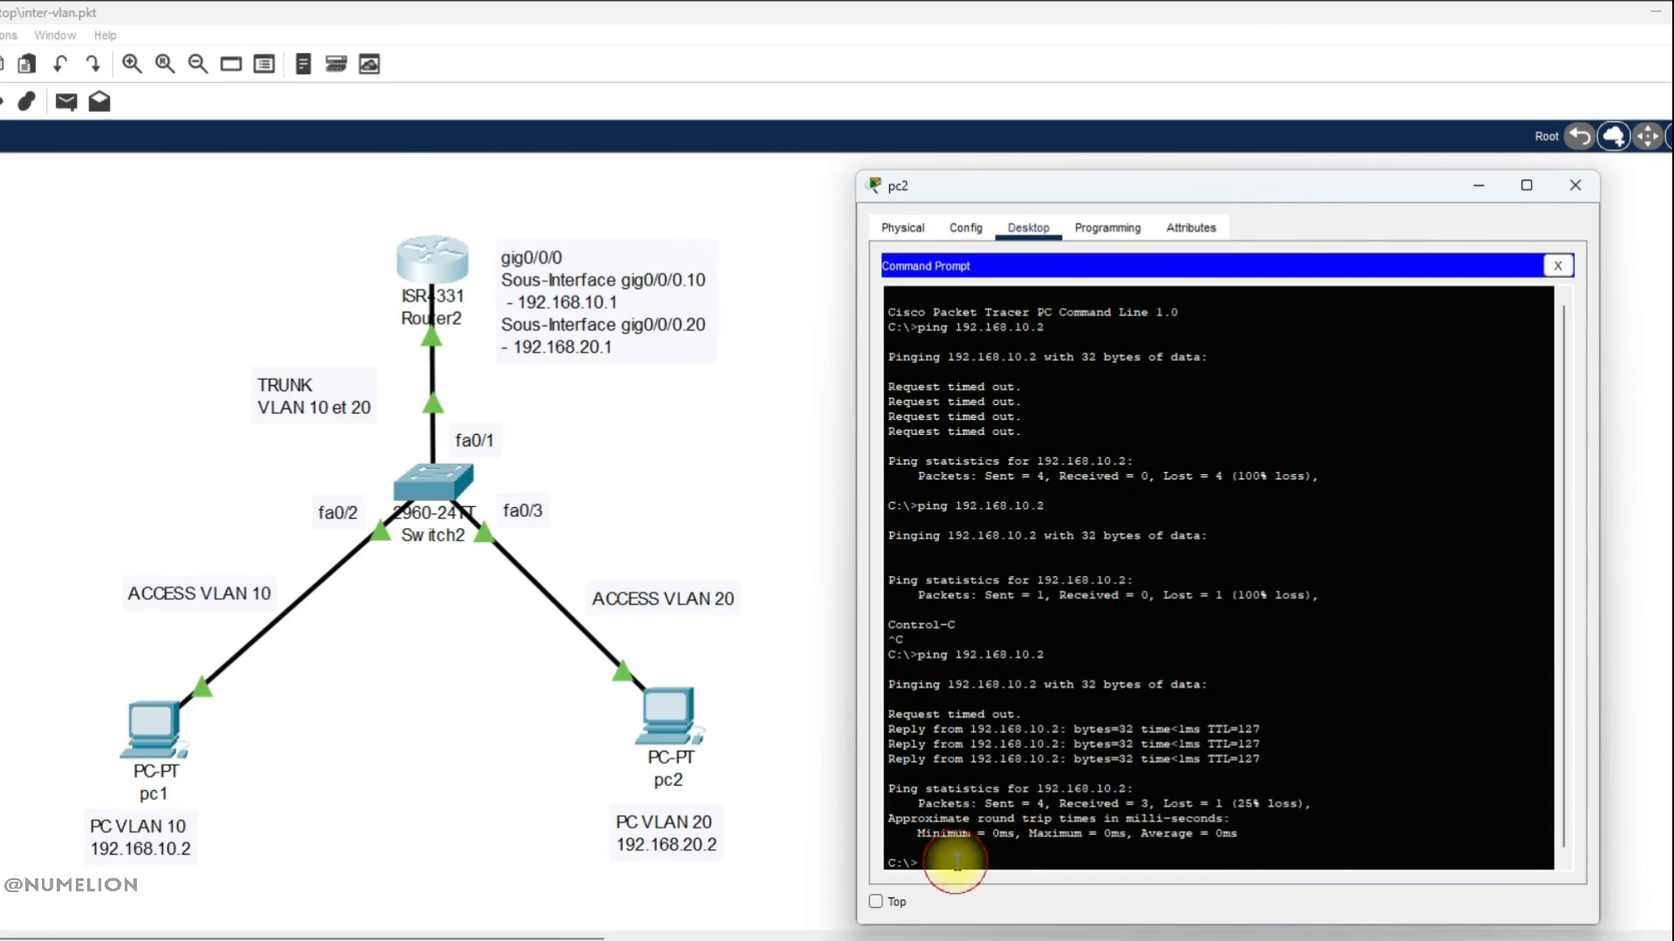
key("Up")
key("Return")
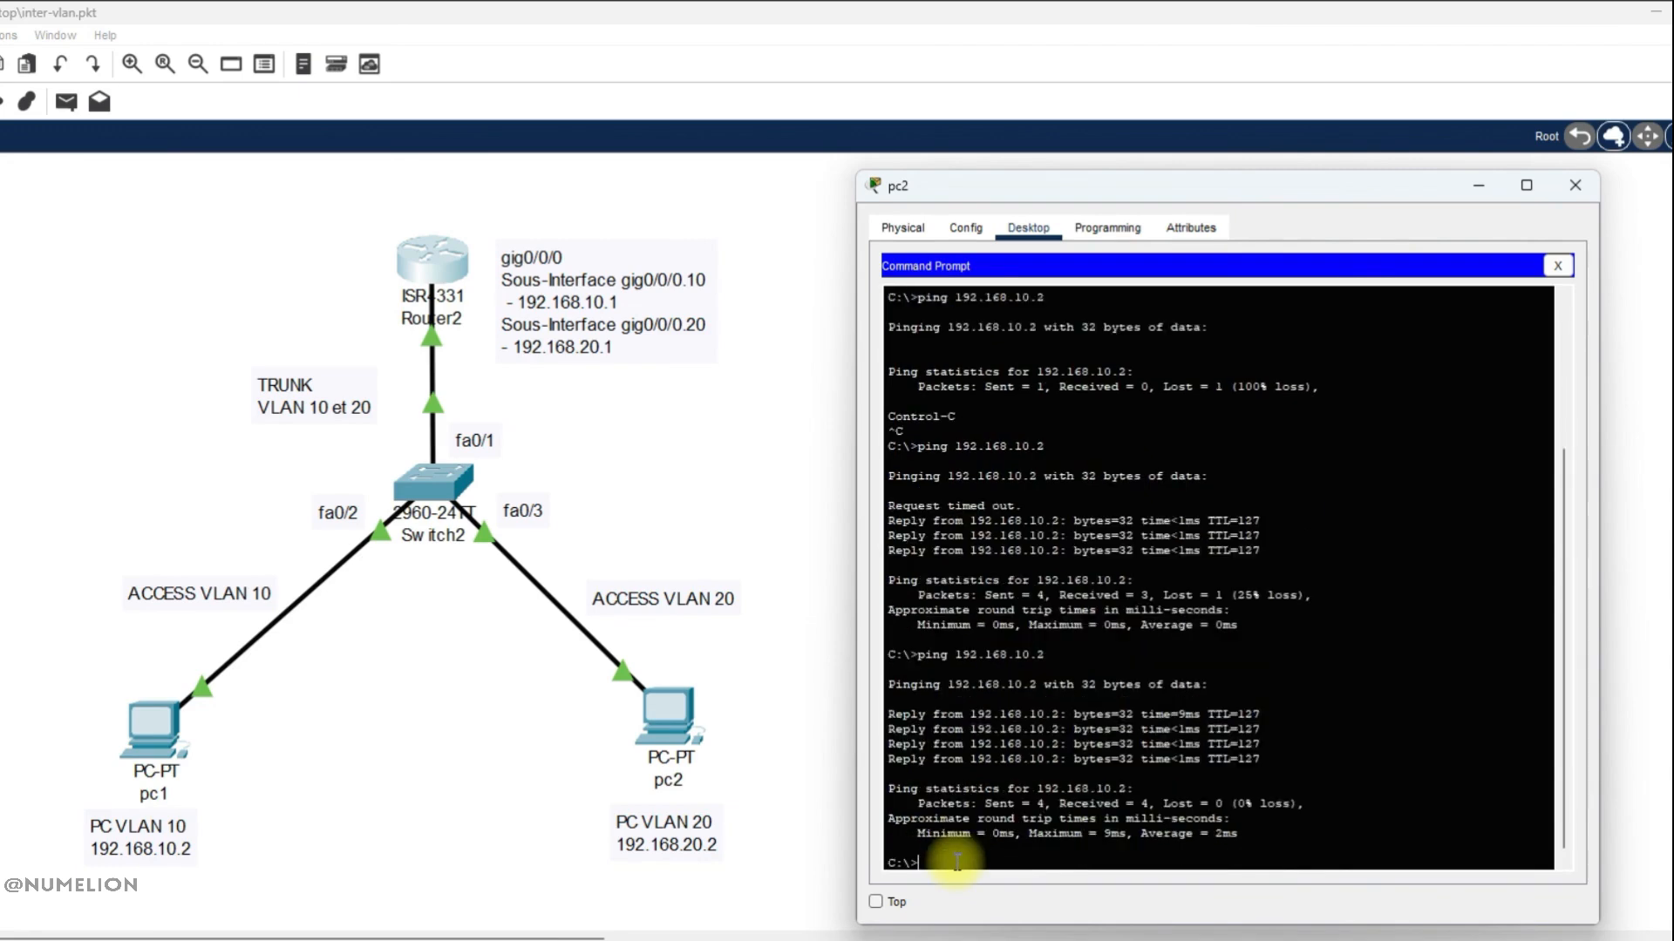
Open pc1's command prompt and ping pc2 at 192.168.20.2
left_click(149, 728)
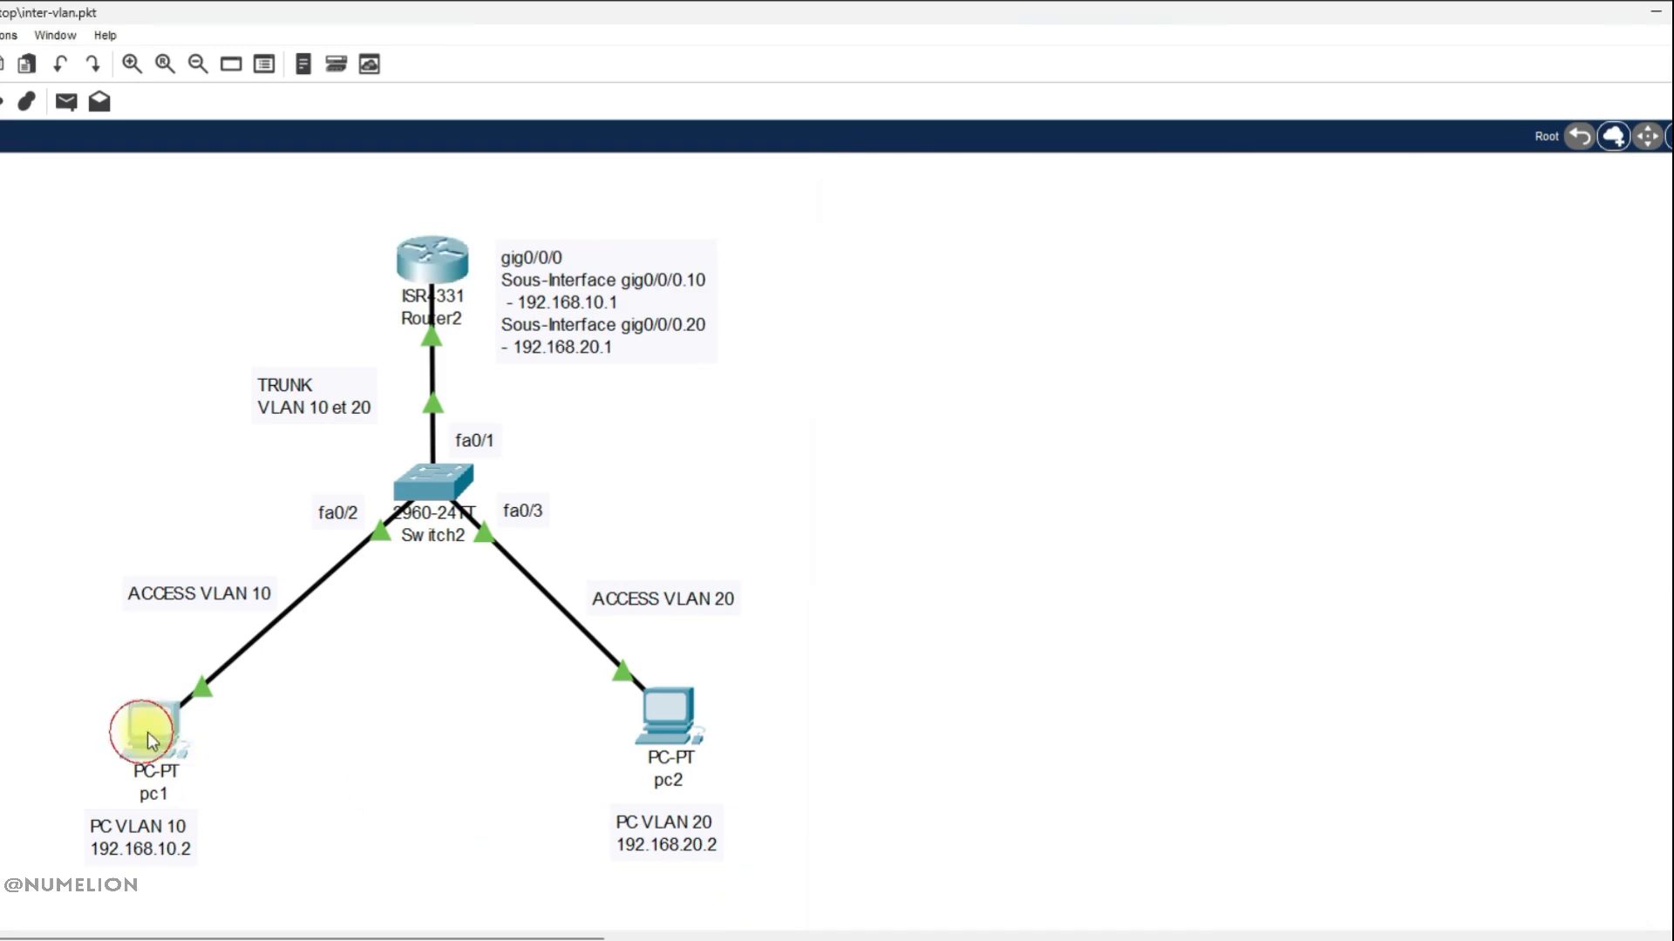
left_click_drag(734, 240, 1034, 174)
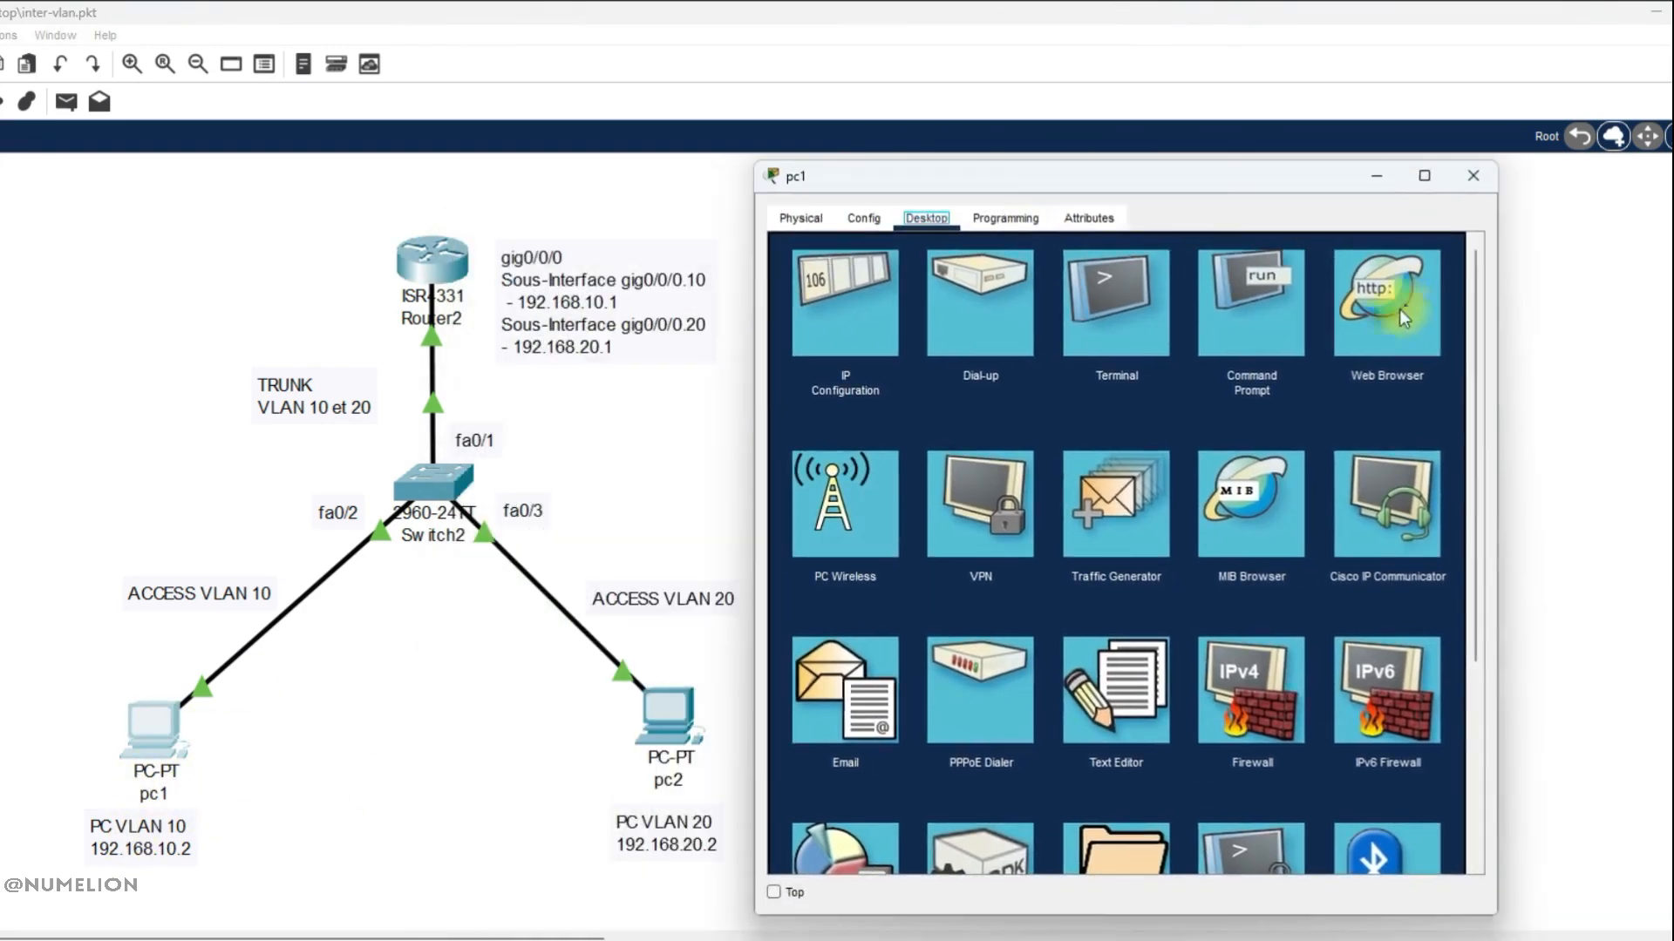
left_click(1252, 305)
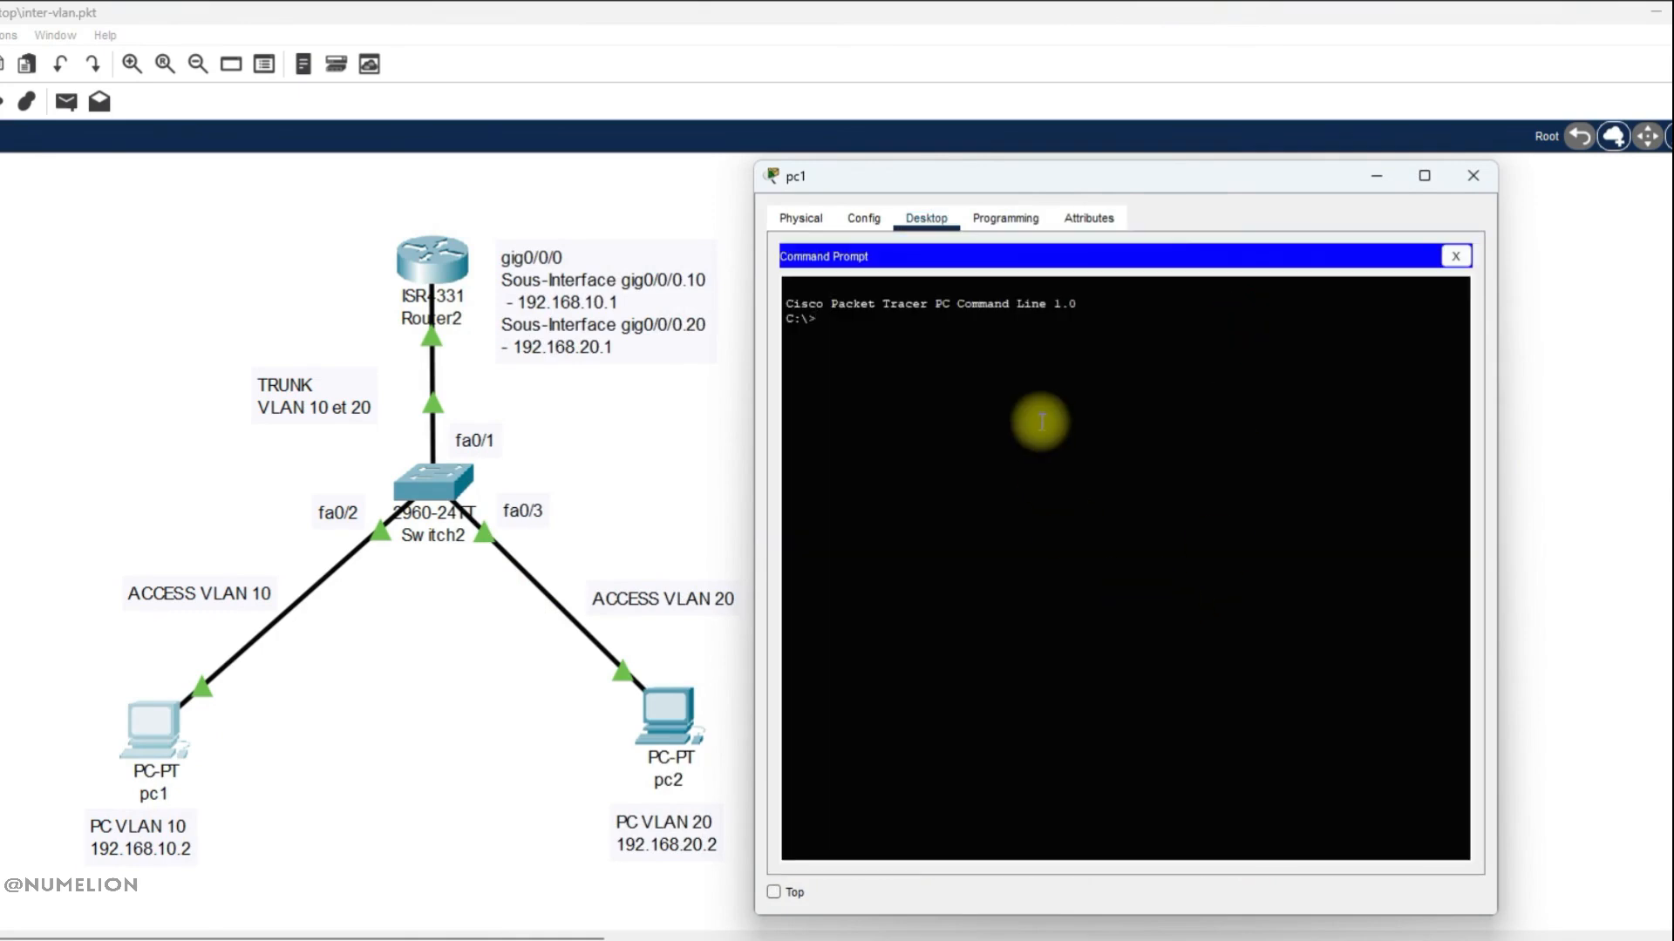
type("ping 192.168.20.2")
key("Return")
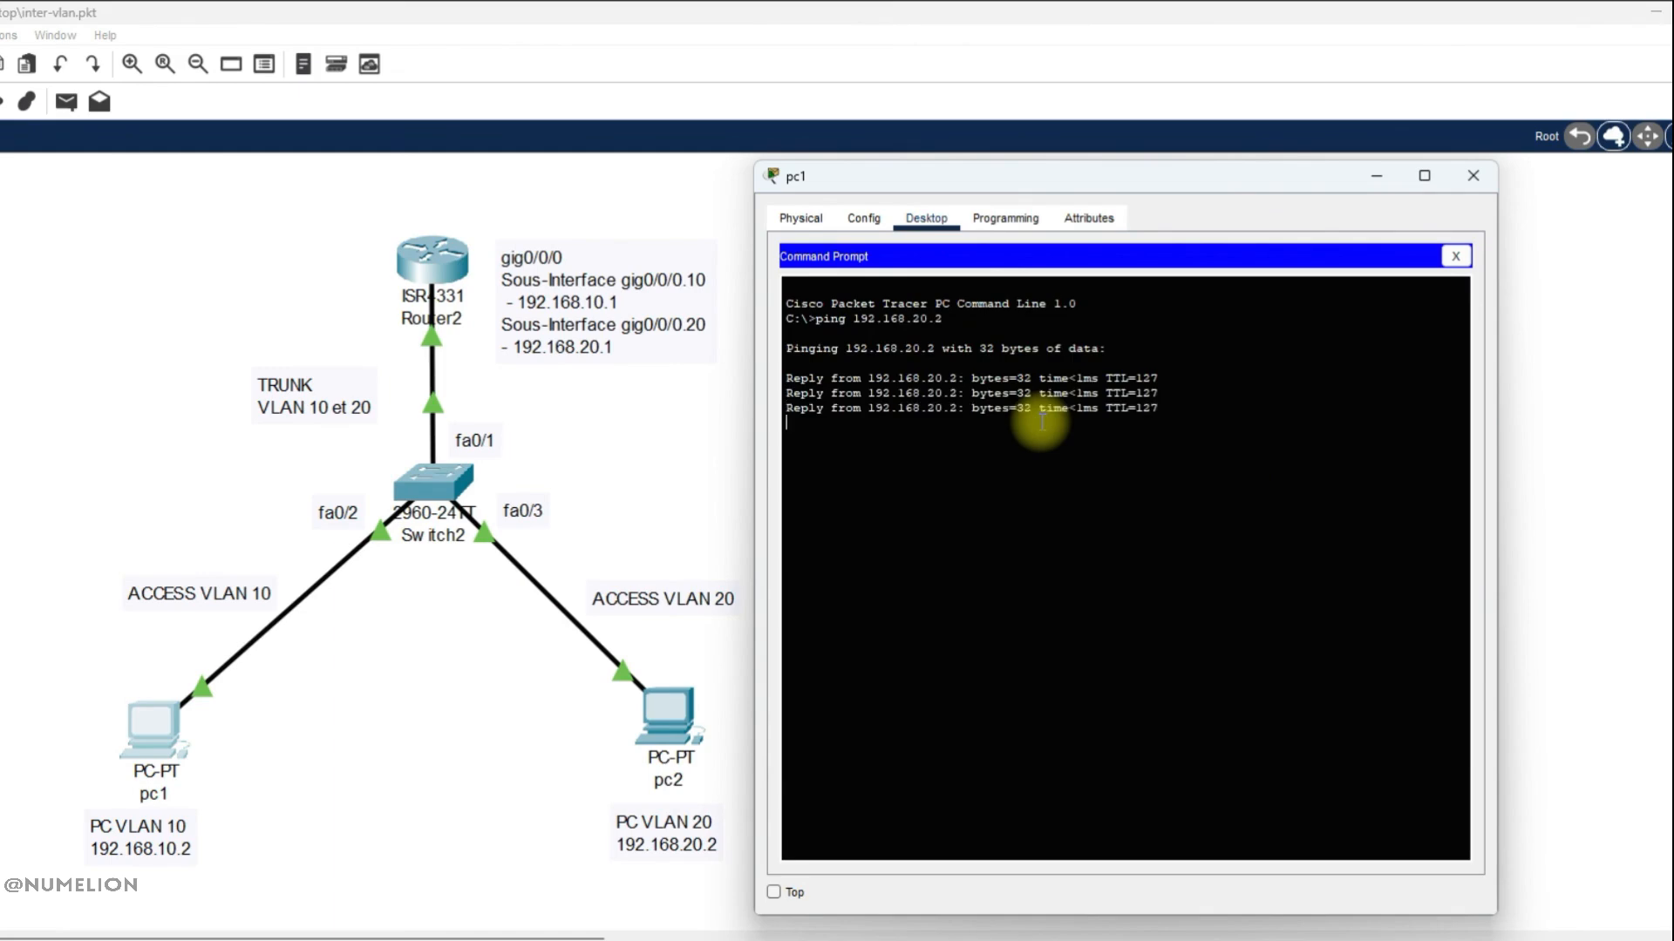
Ping the VLAN 20 gateway 192.168.20.1 and the VLAN 10 gateway 192.168.10.1 from pc1
key("Return")
key("Up")
key("BackSpace")
key("BackSpace")
key("BackSpace")
key("BackSpace")
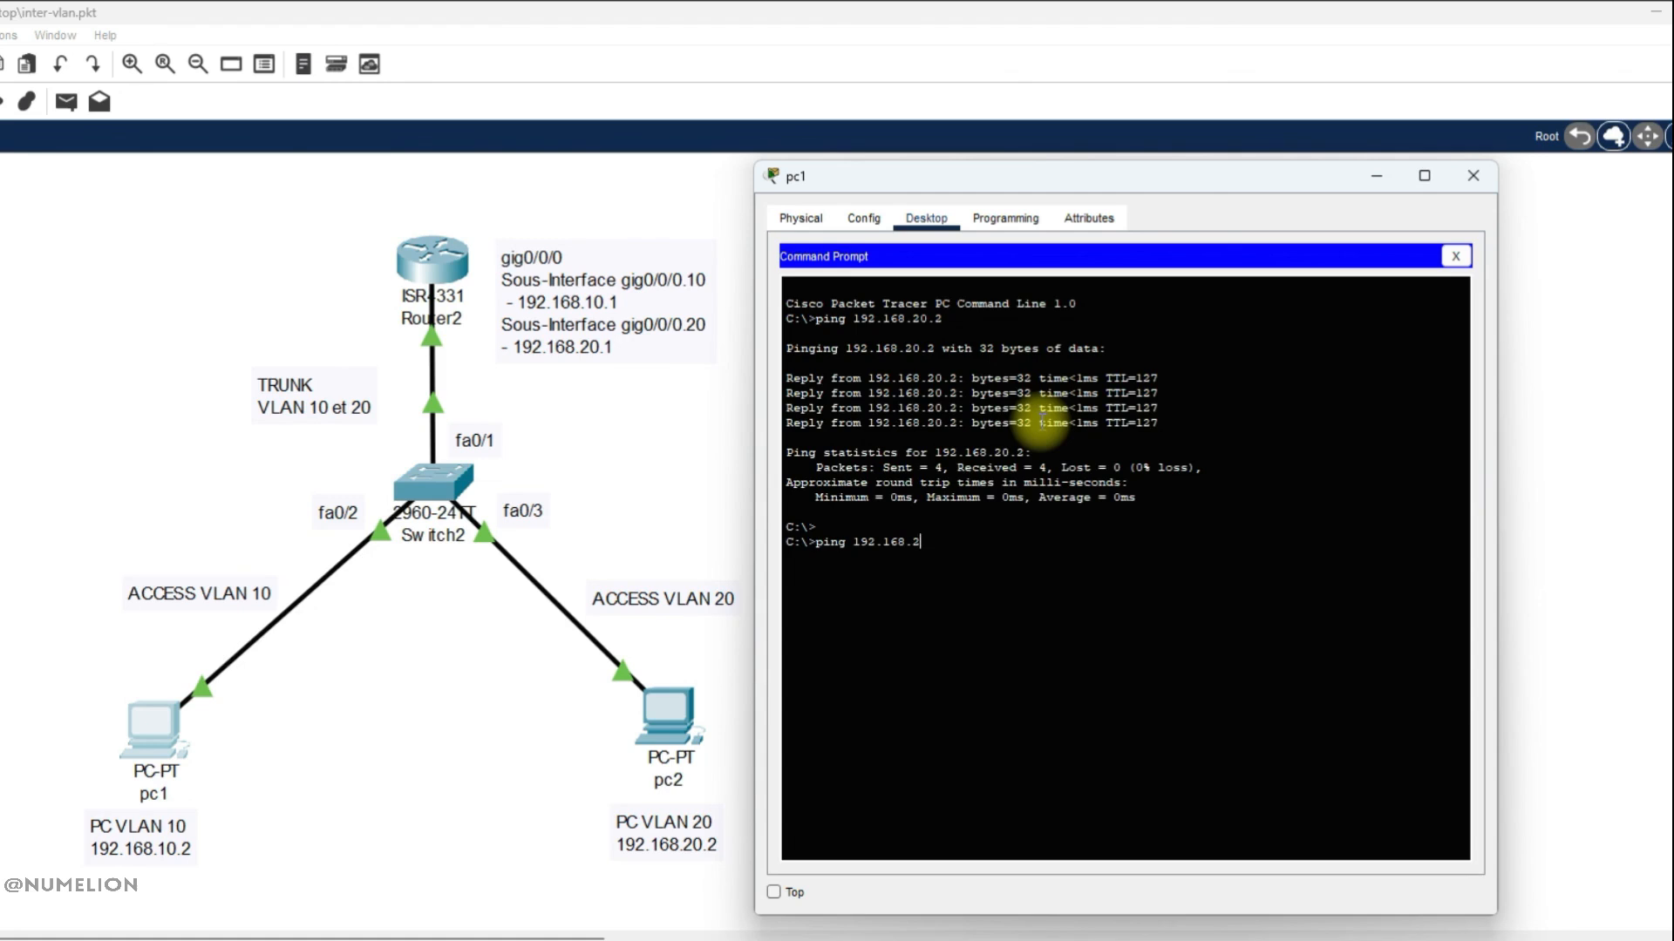
type("20.1")
key("Return")
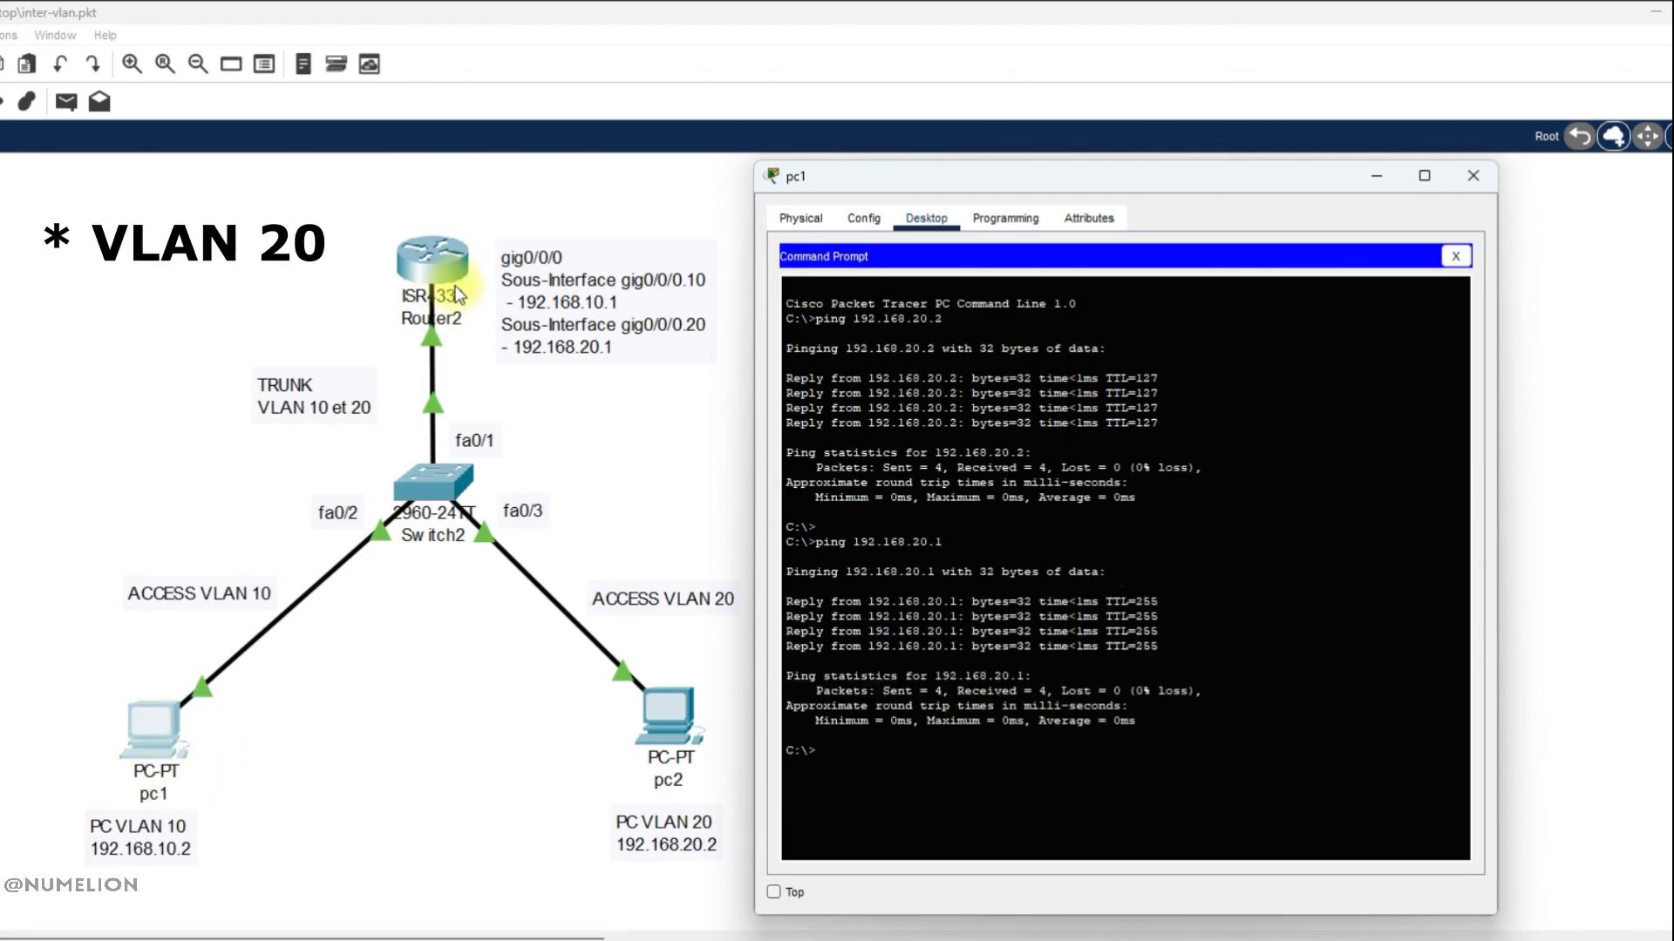
type("ping 192.168.10.1")
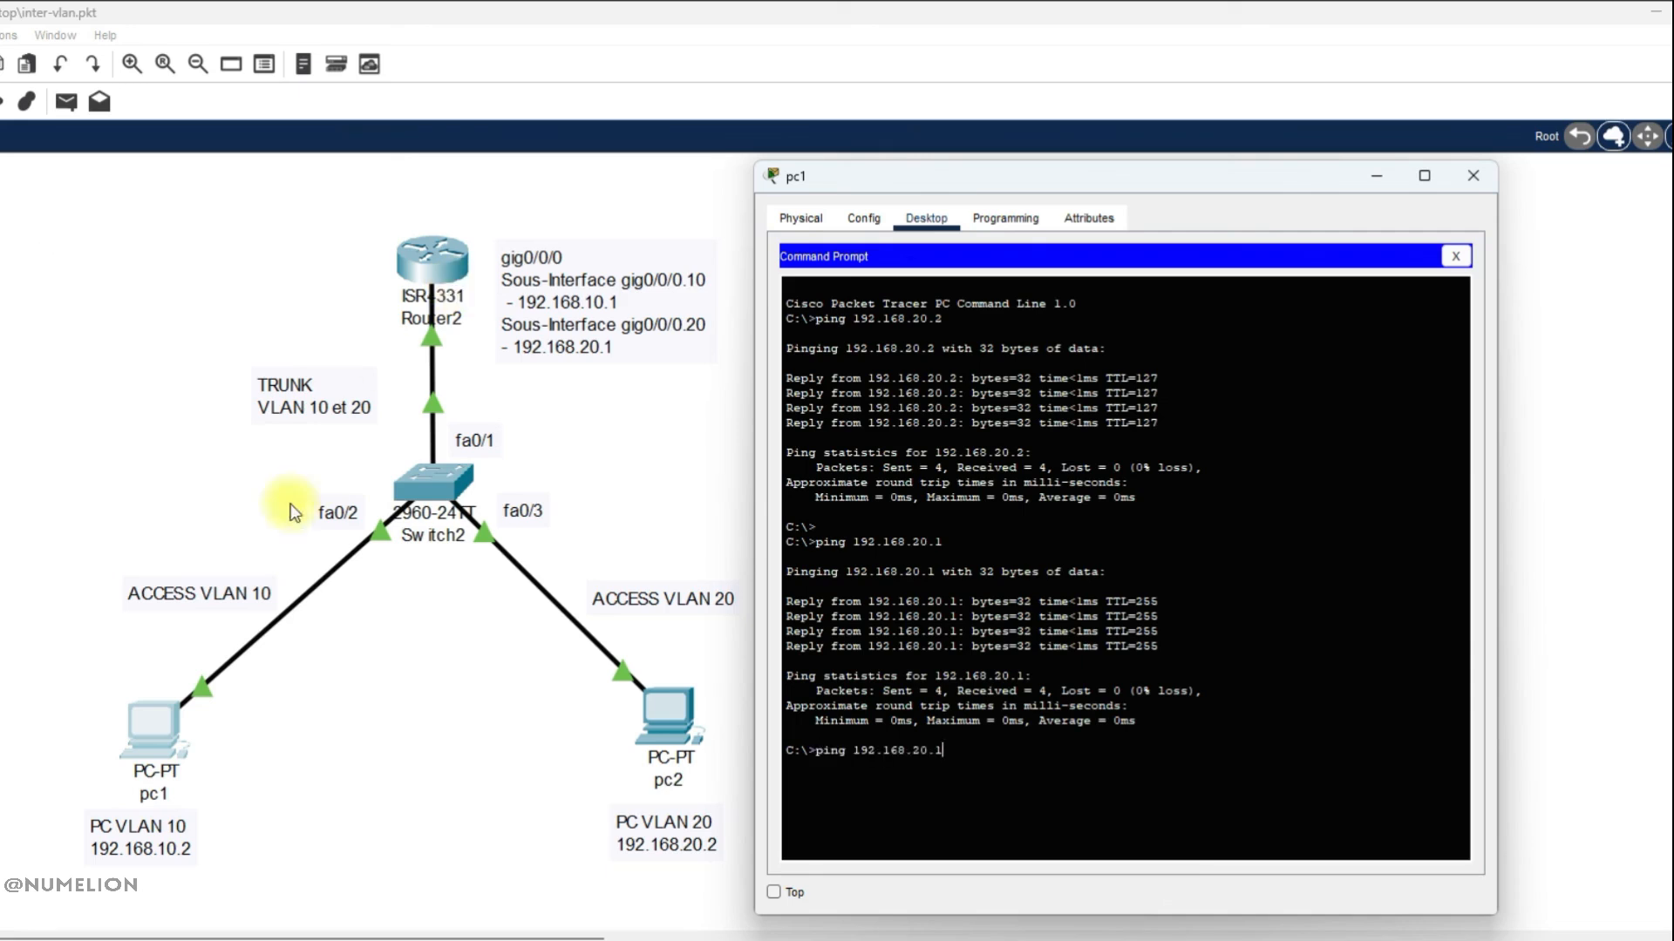
key("Return")
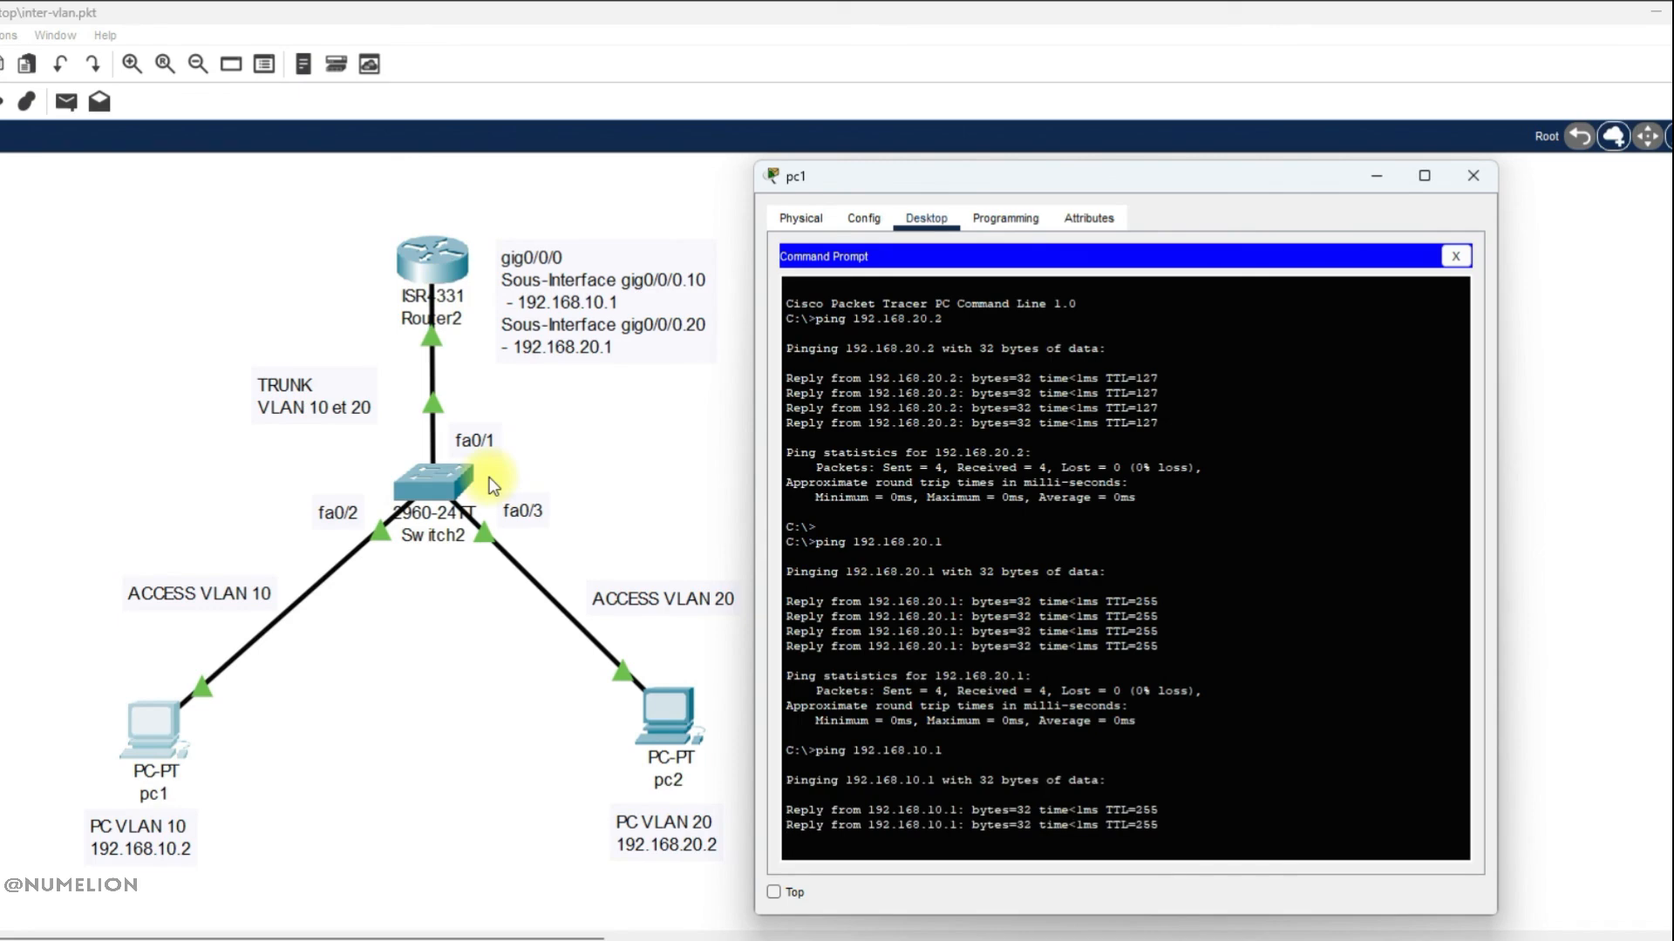